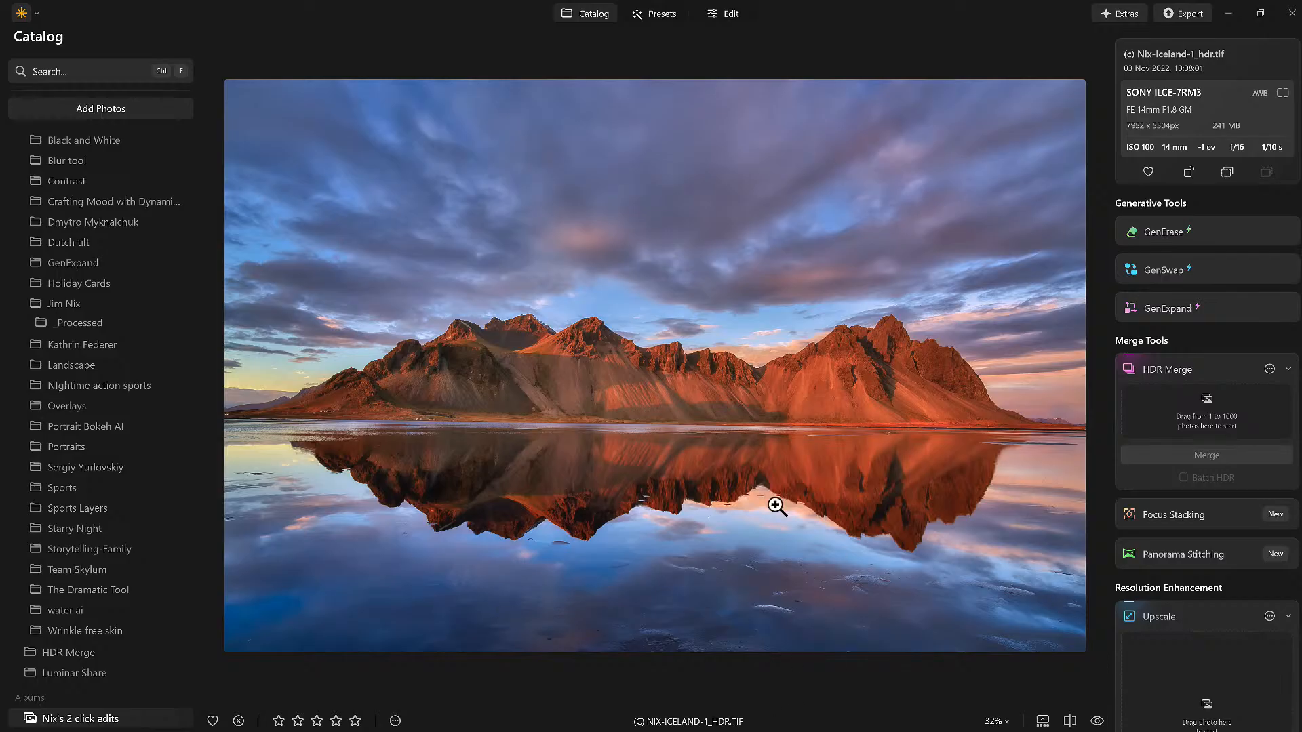
Step: Flip between the raw and HDR versions to compare, then return to the grid
key(Left)
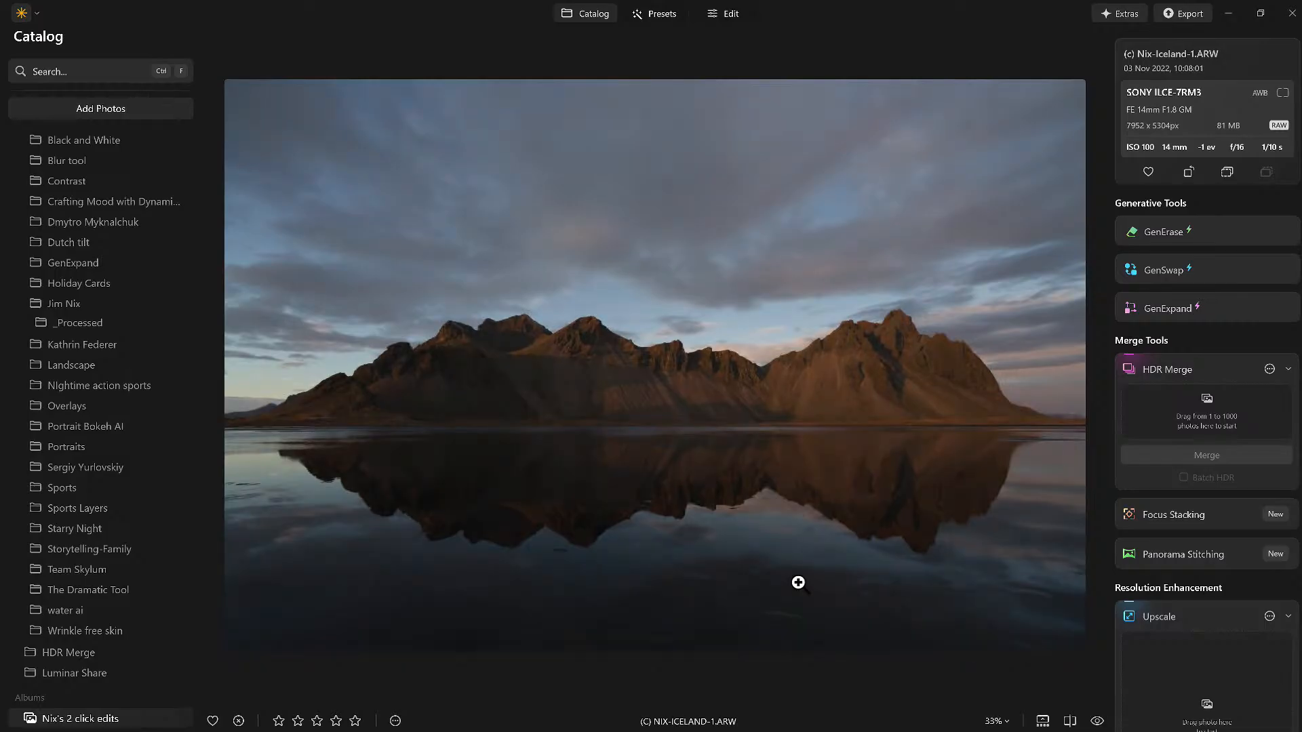
key(Right)
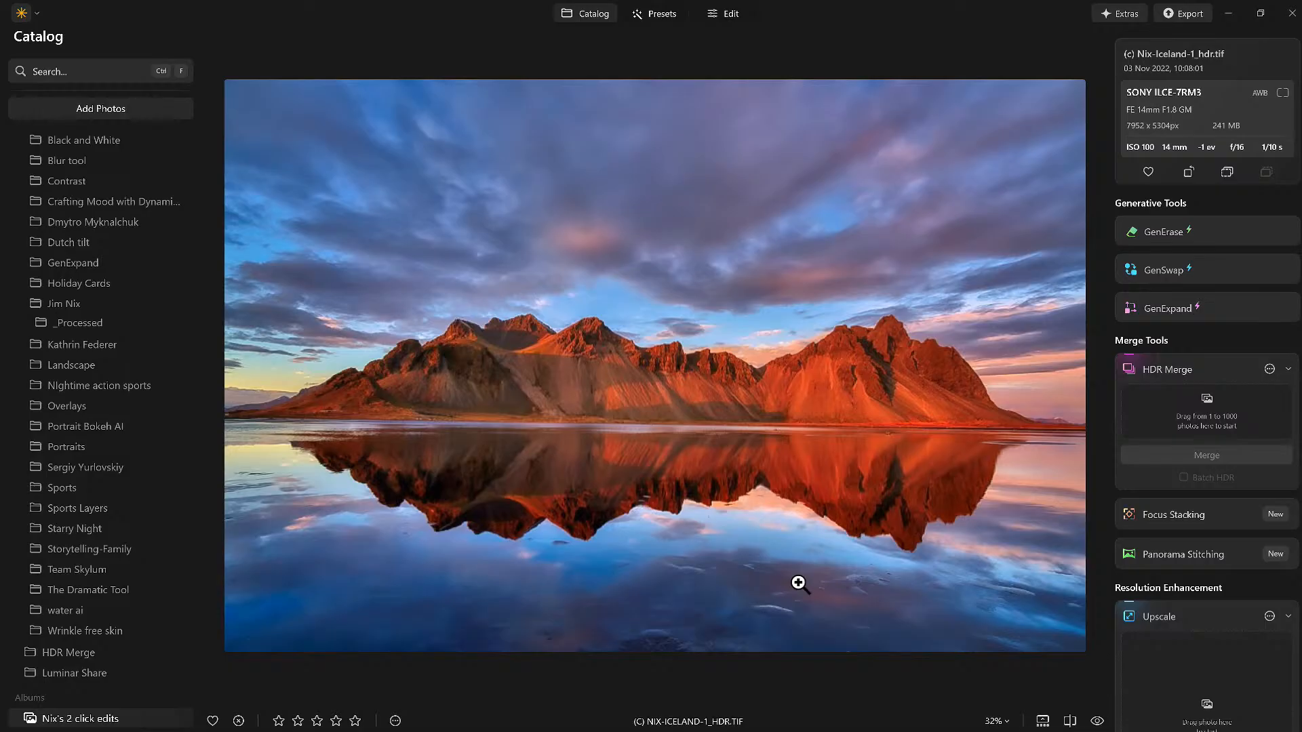
double_click(799, 583)
Step: Remove the HDR photo from the album and open the first raw Iceland photo
right_click(687, 213)
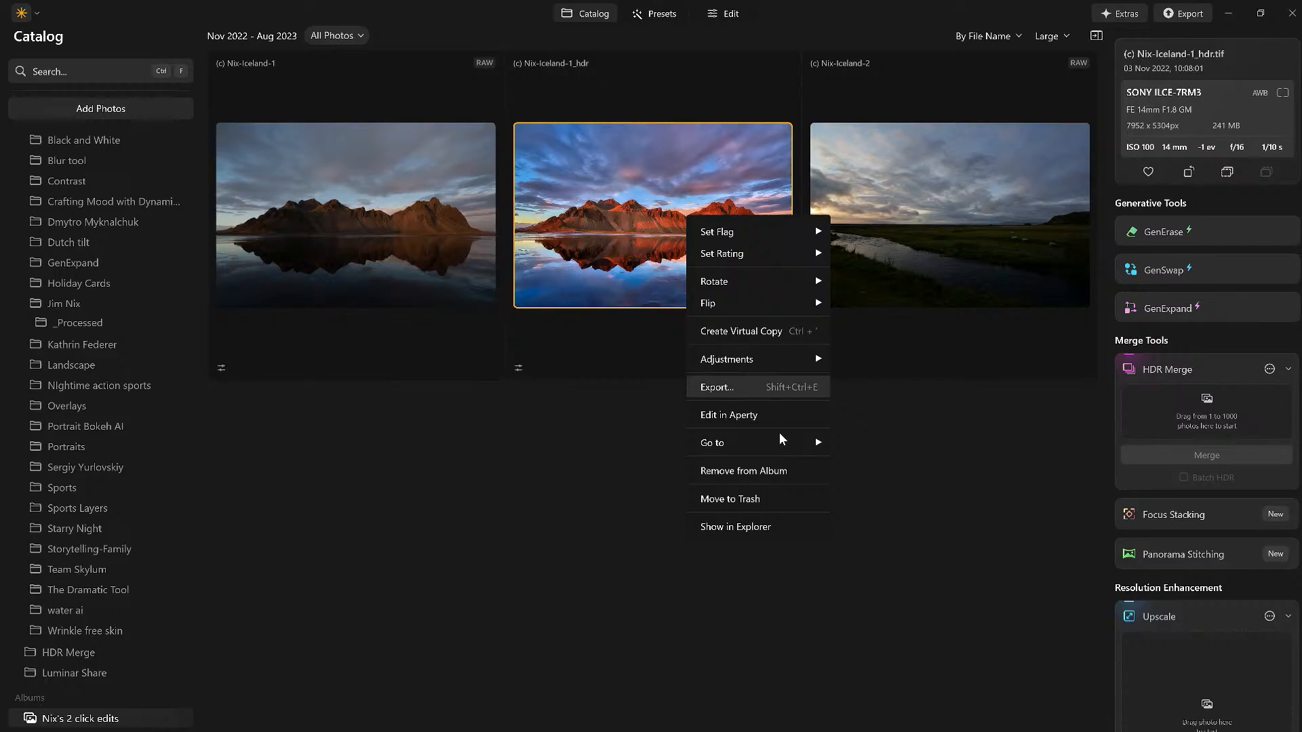
click(730, 499)
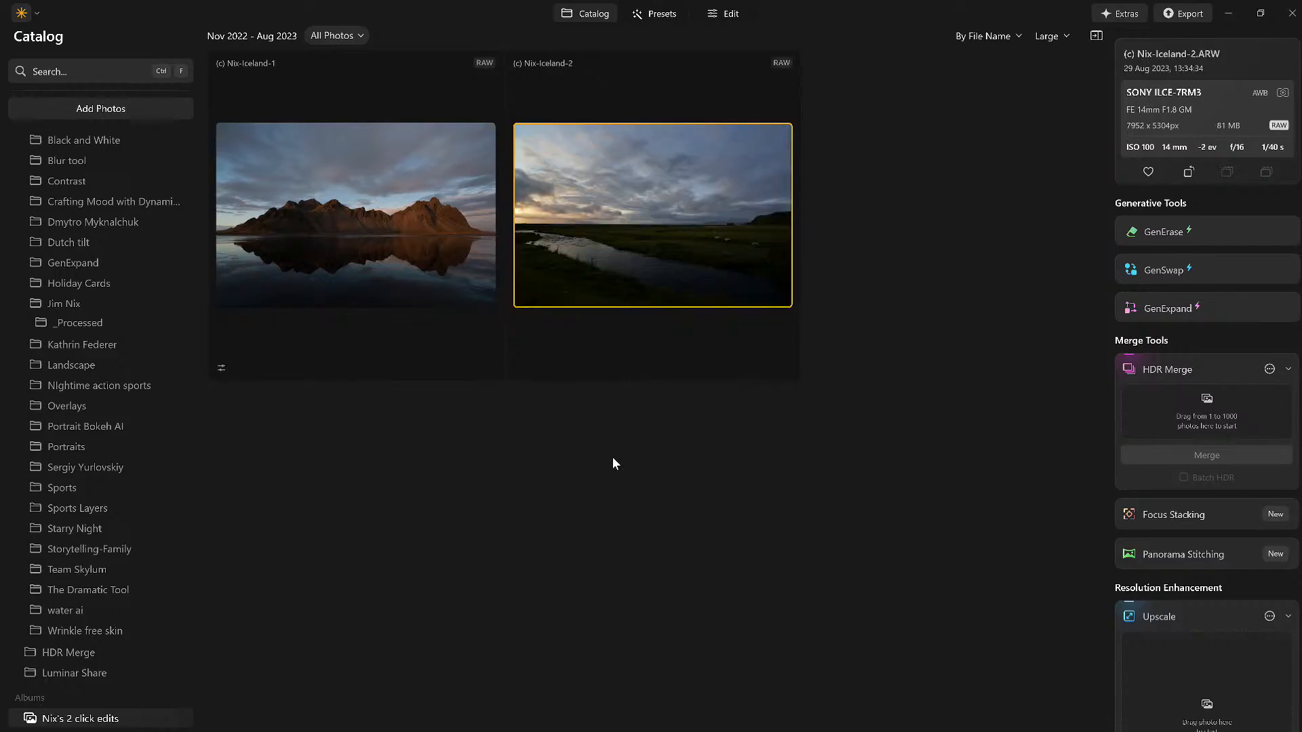
double_click(430, 244)
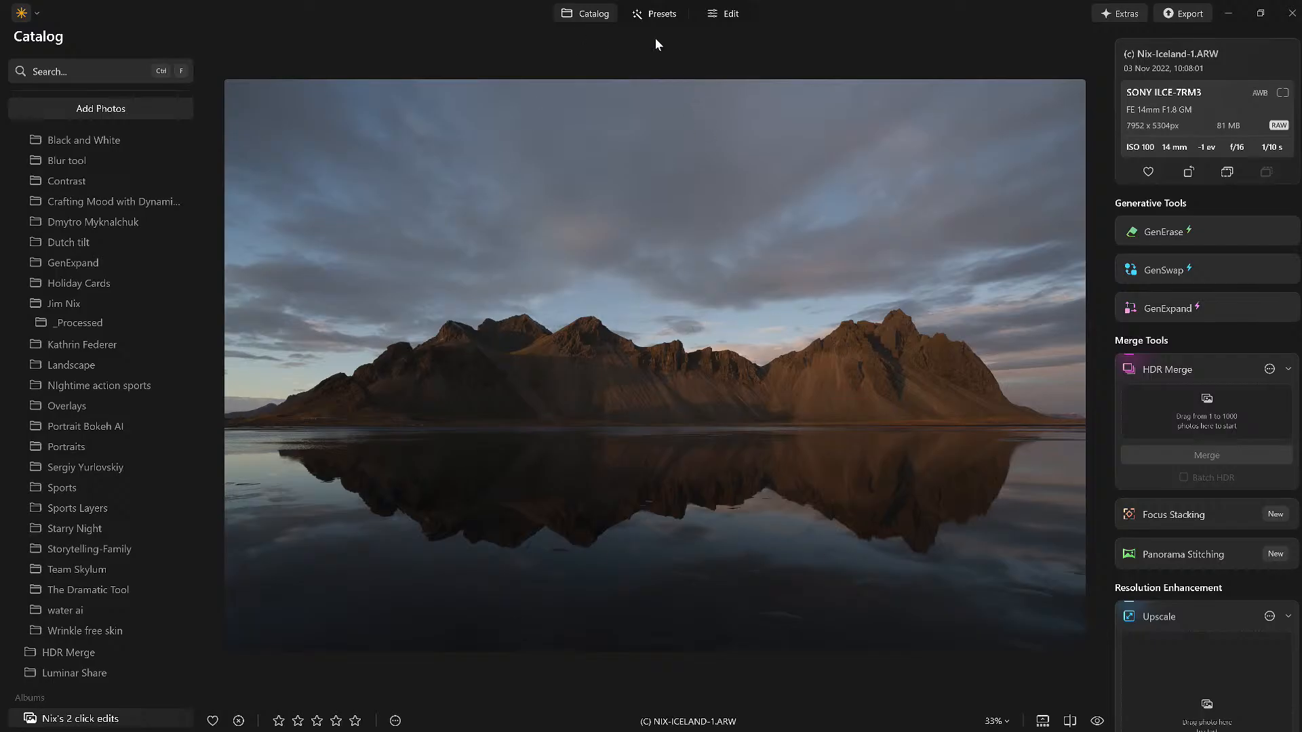
Step: Drop Nix-Iceland-1 into the HDR Merge panel and merge it into an HDR image
key(g)
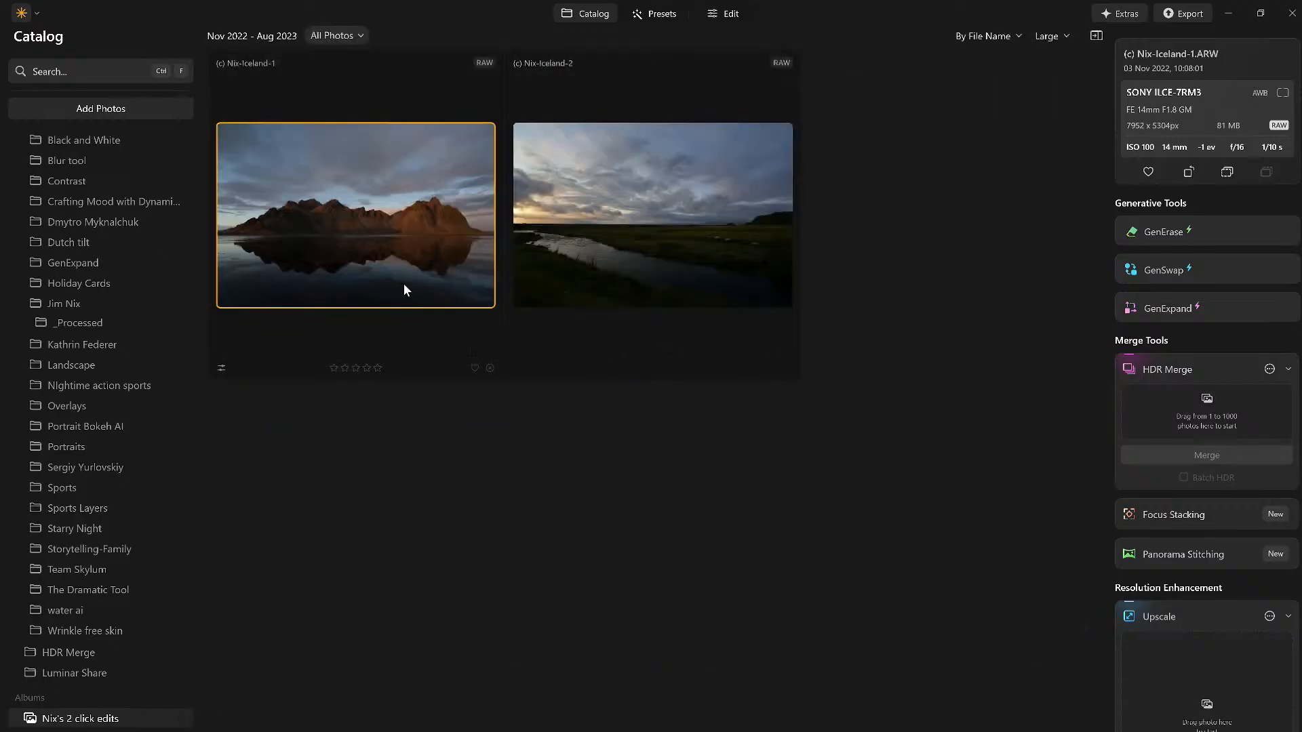
drag(404, 274, 1234, 425)
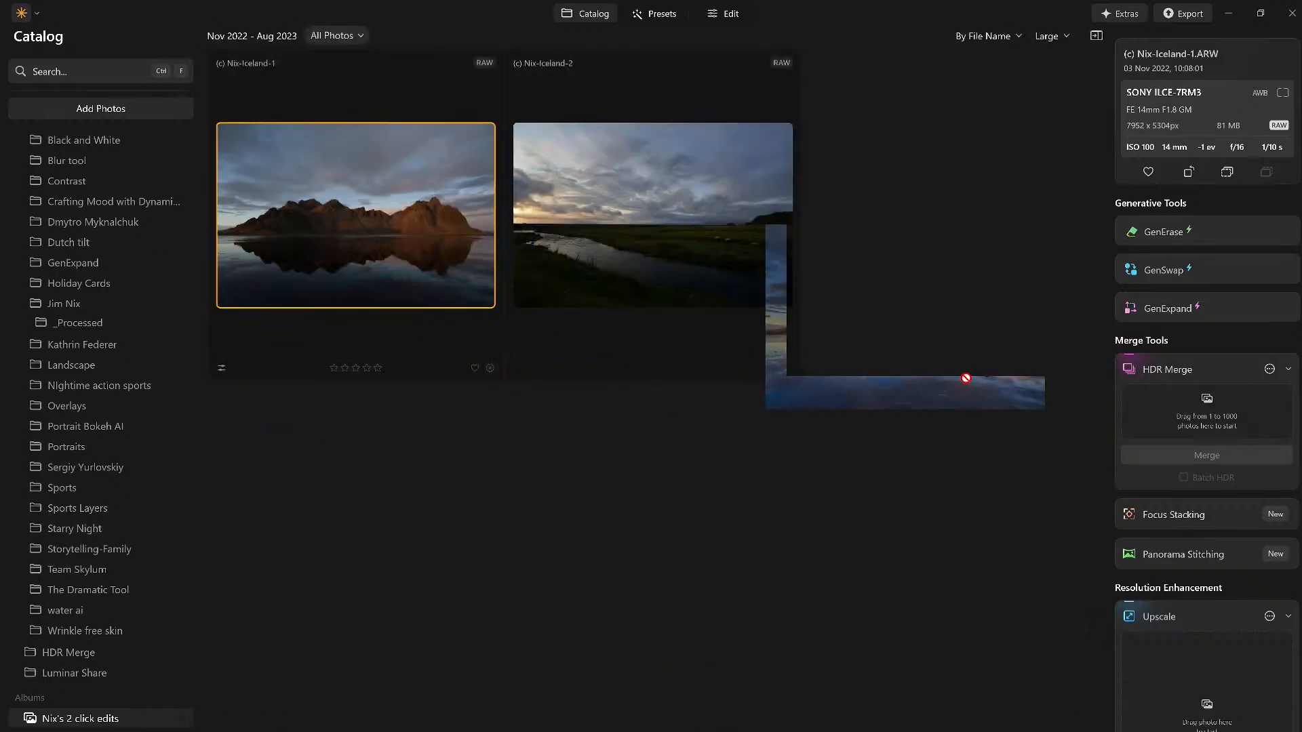
drag(1234, 425, 1234, 422)
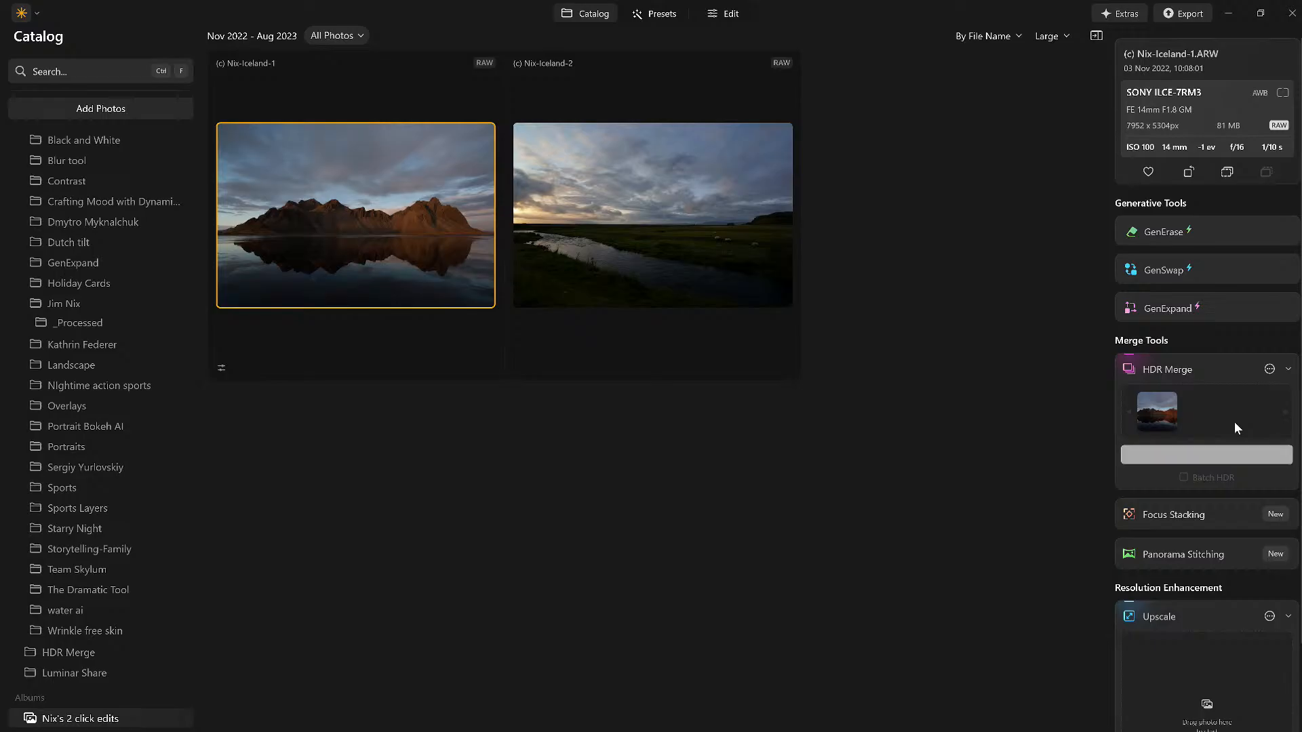
click(1225, 458)
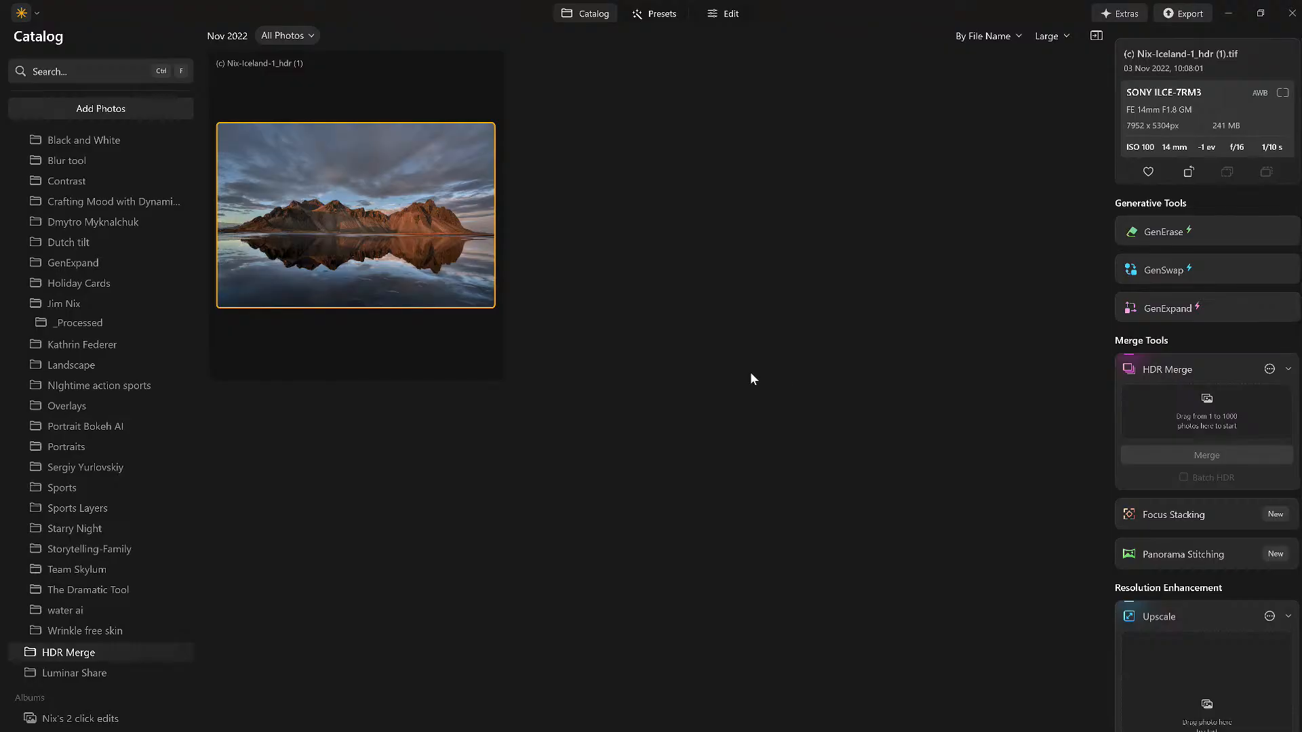
Step: Create a _Complete subfolder under the Jim Nix folder, then show the HDR Merge folder
double_click(445, 250)
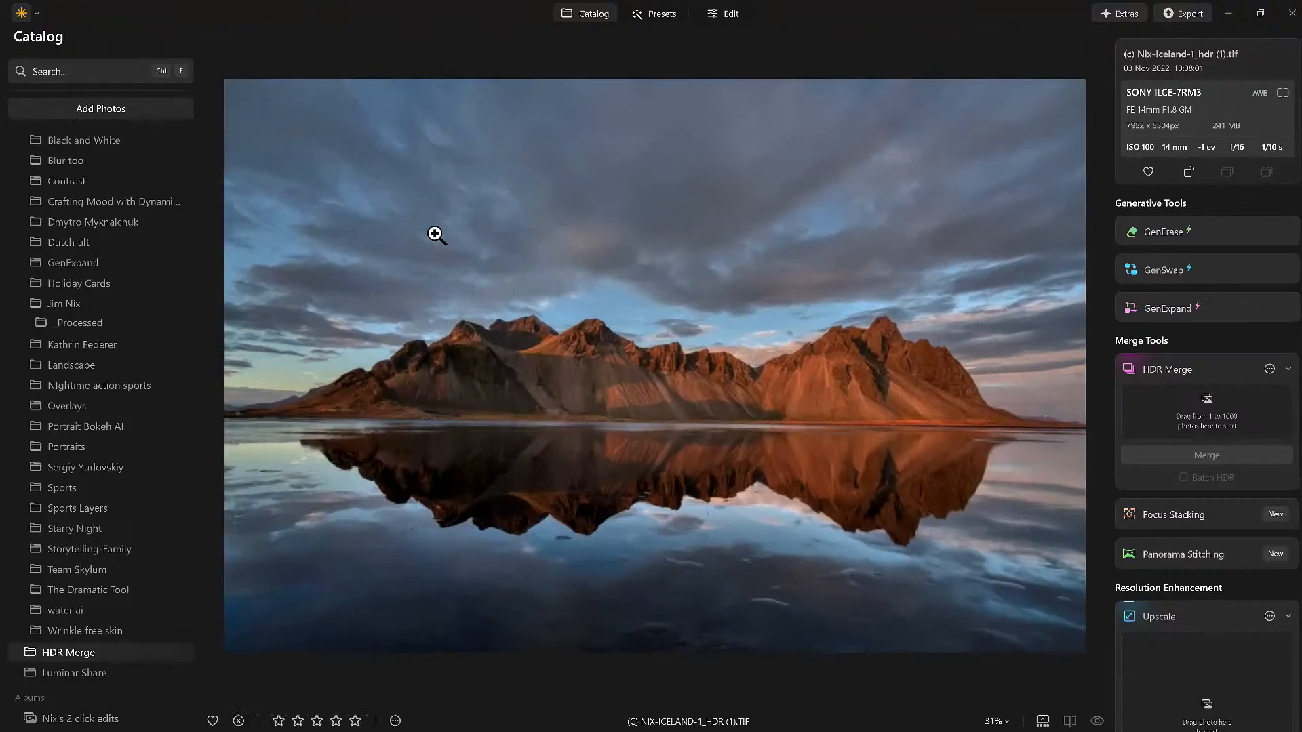
right_click(72, 304)
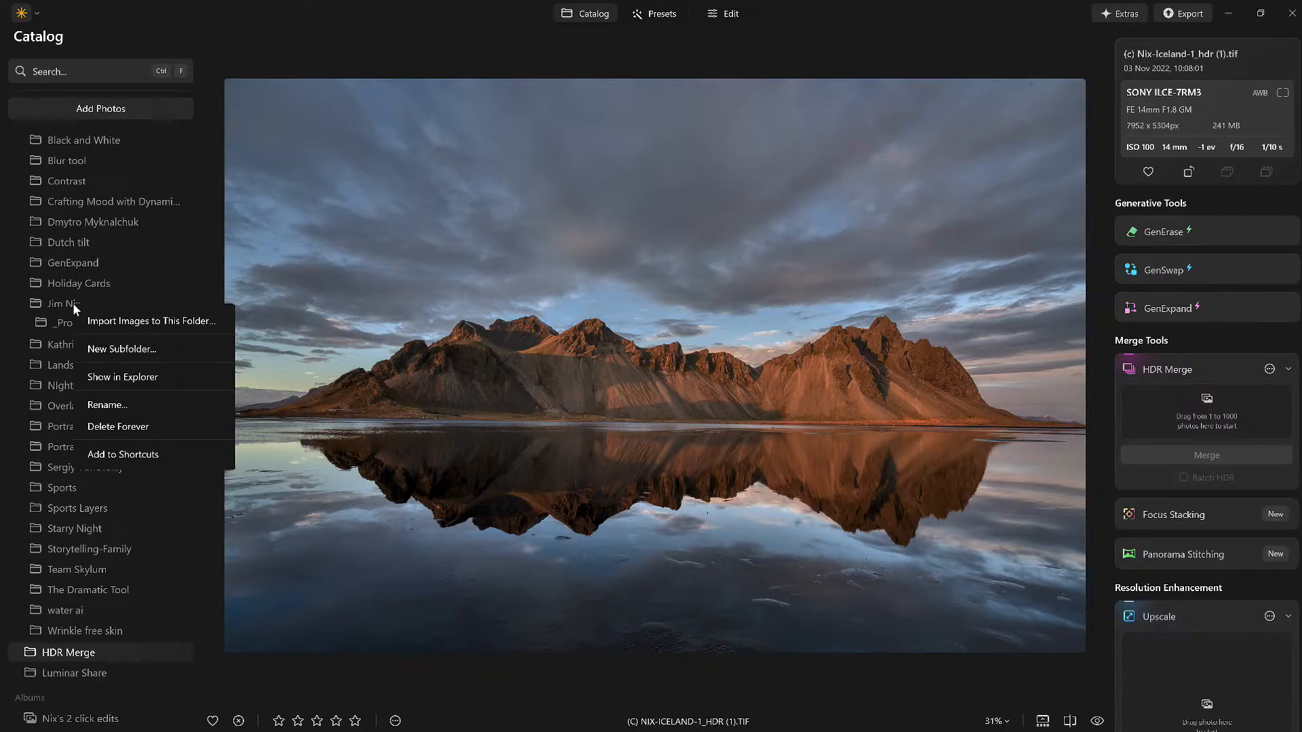
click(153, 352)
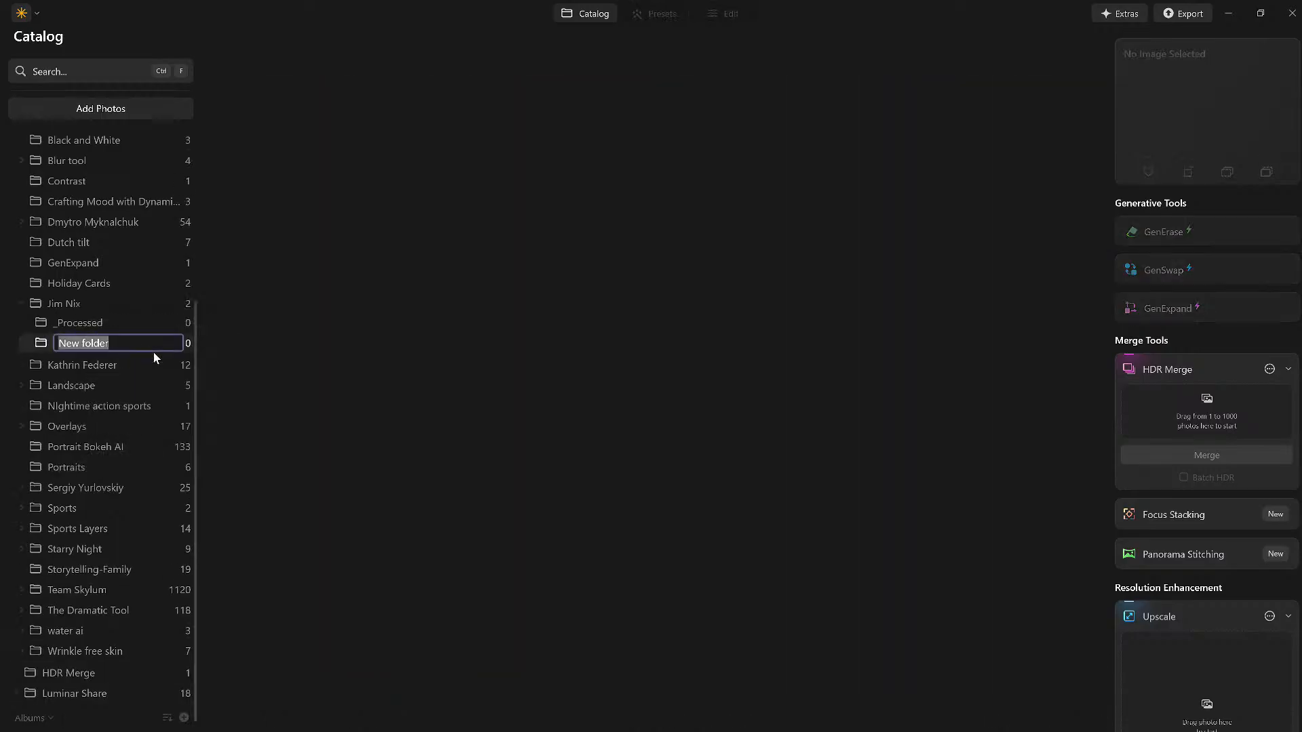
text(_Complete)
key(Return)
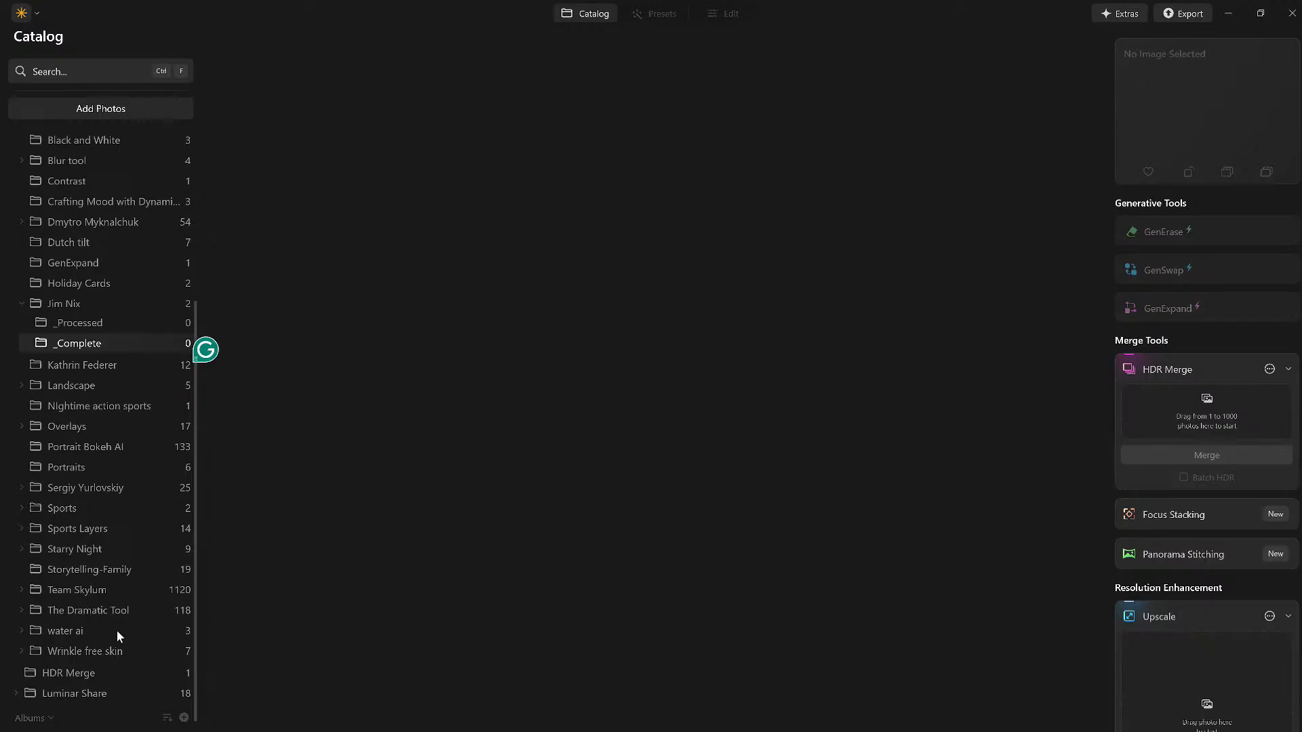
scroll(102, 580, down, 1)
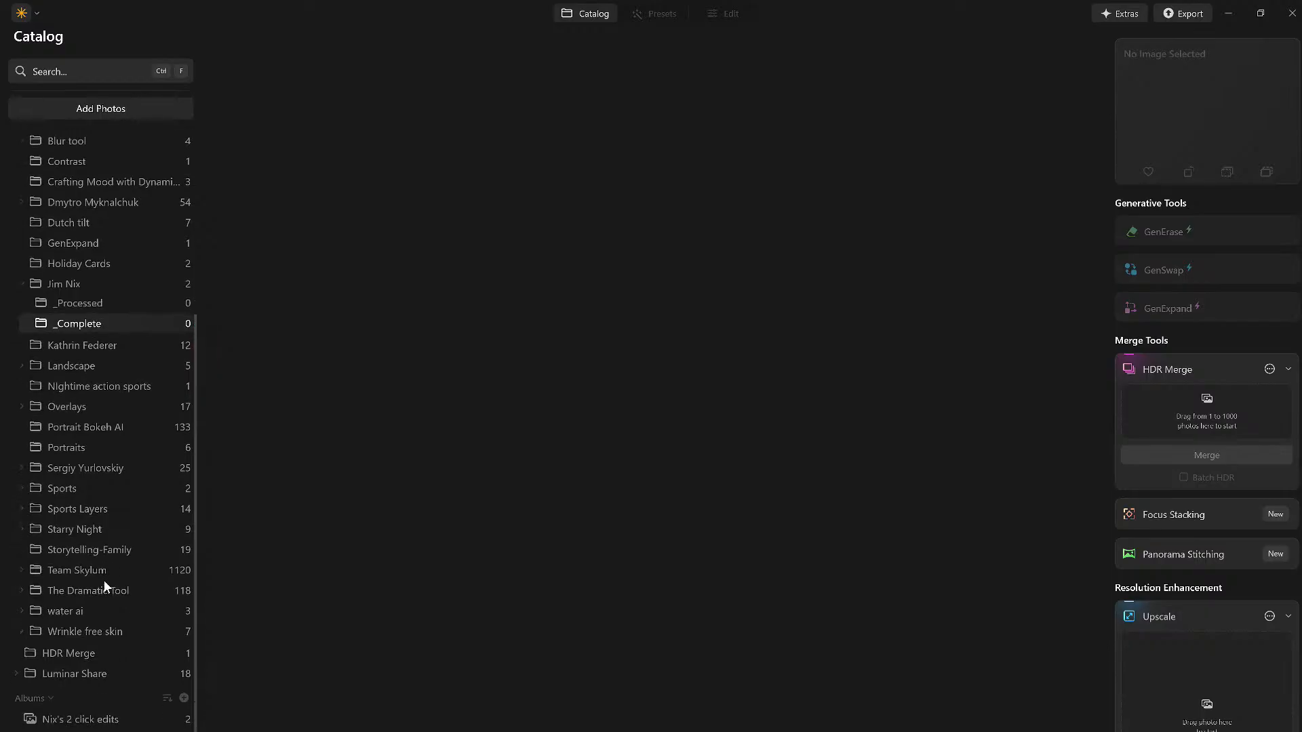
click(69, 652)
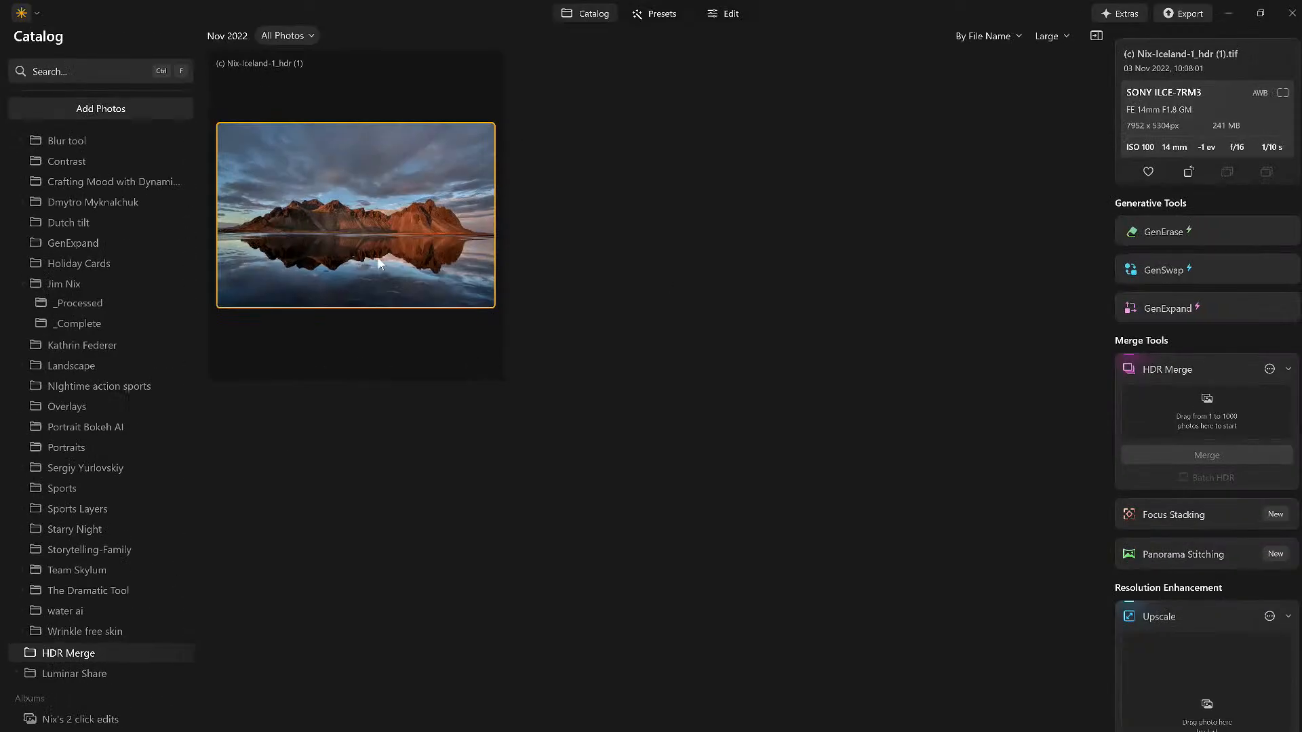
Step: Move the merged HDR photo into the _Processed folder and view its contents
mouse_move(355, 215)
drag(389, 236, 74, 312)
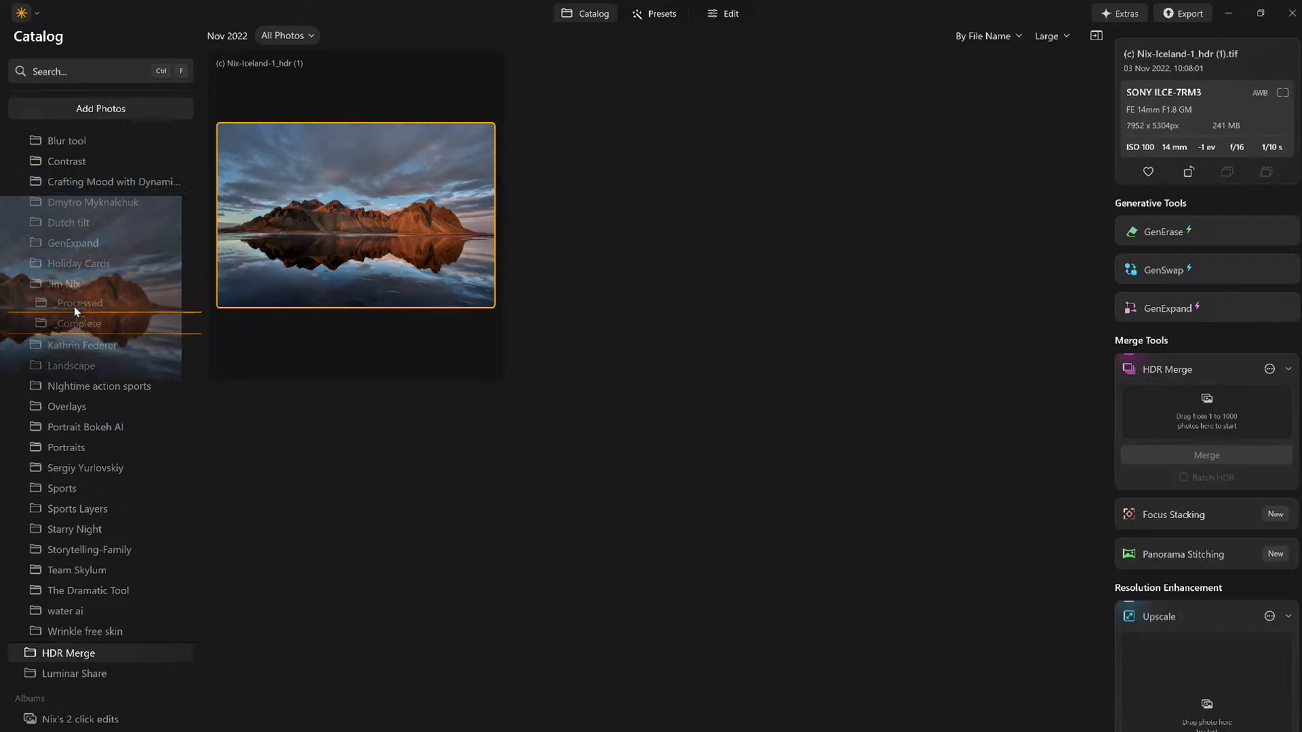
drag(75, 311, 74, 305)
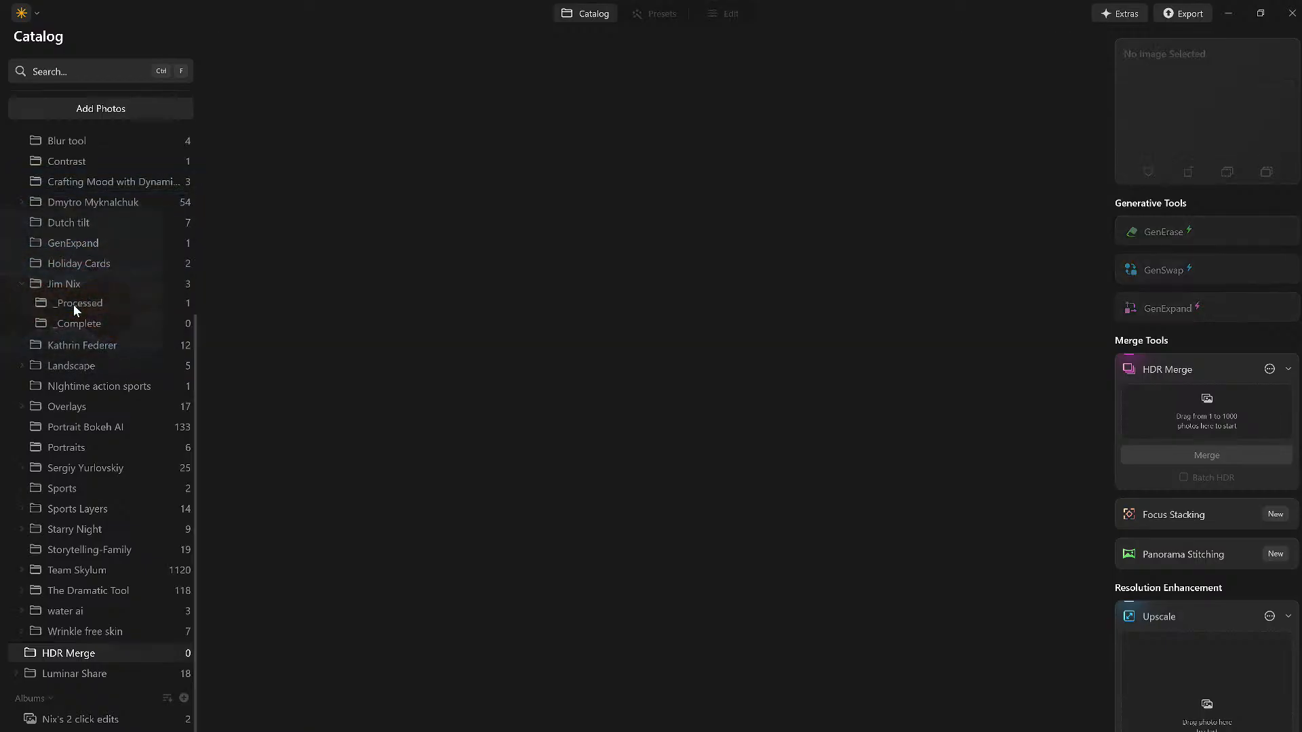
click(73, 304)
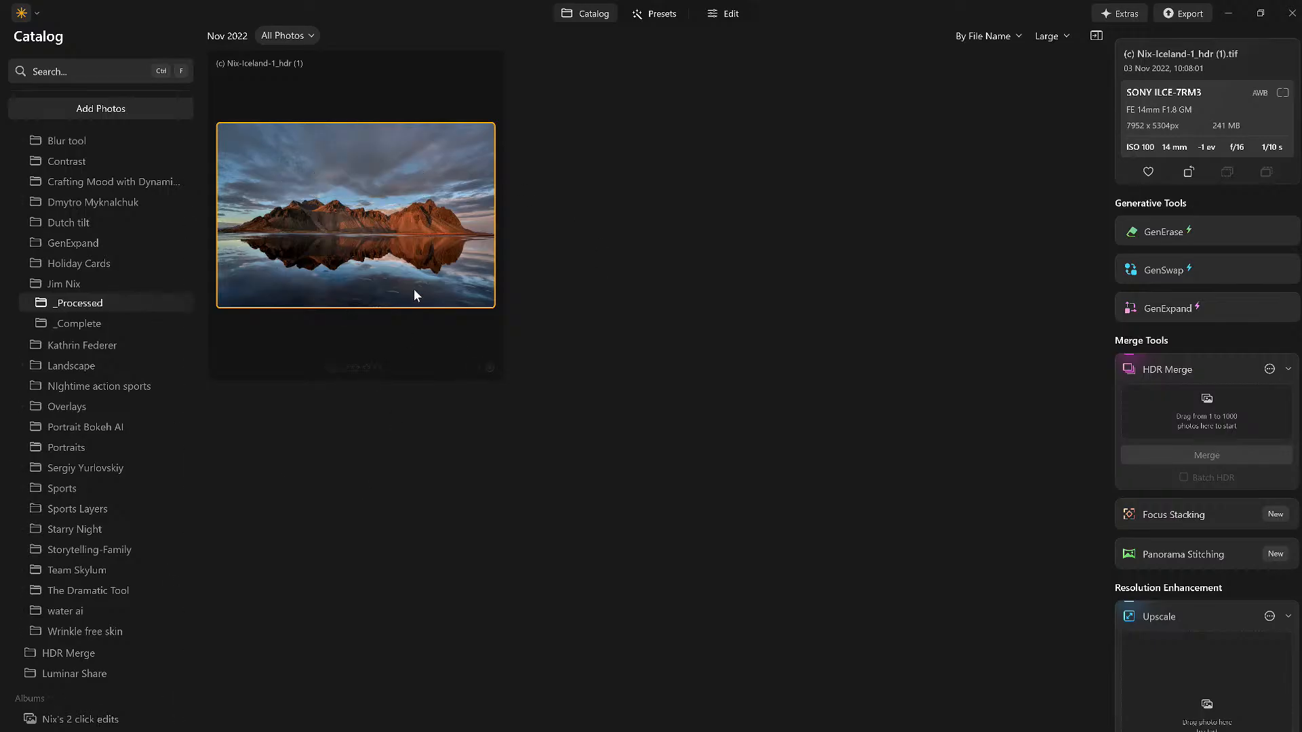
Step: Add the photo to the Nix's 2 click edits album, open it large and switch to Presets
drag(324, 360, 96, 725)
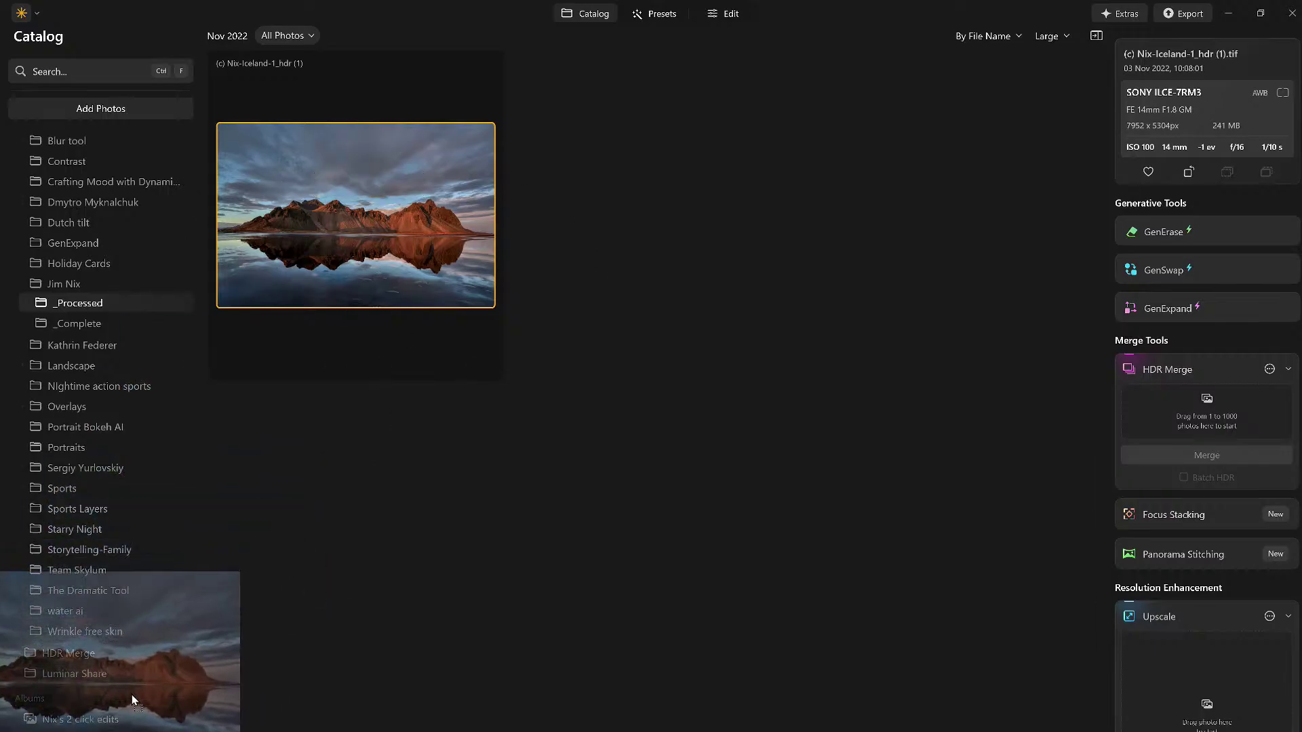
click(81, 718)
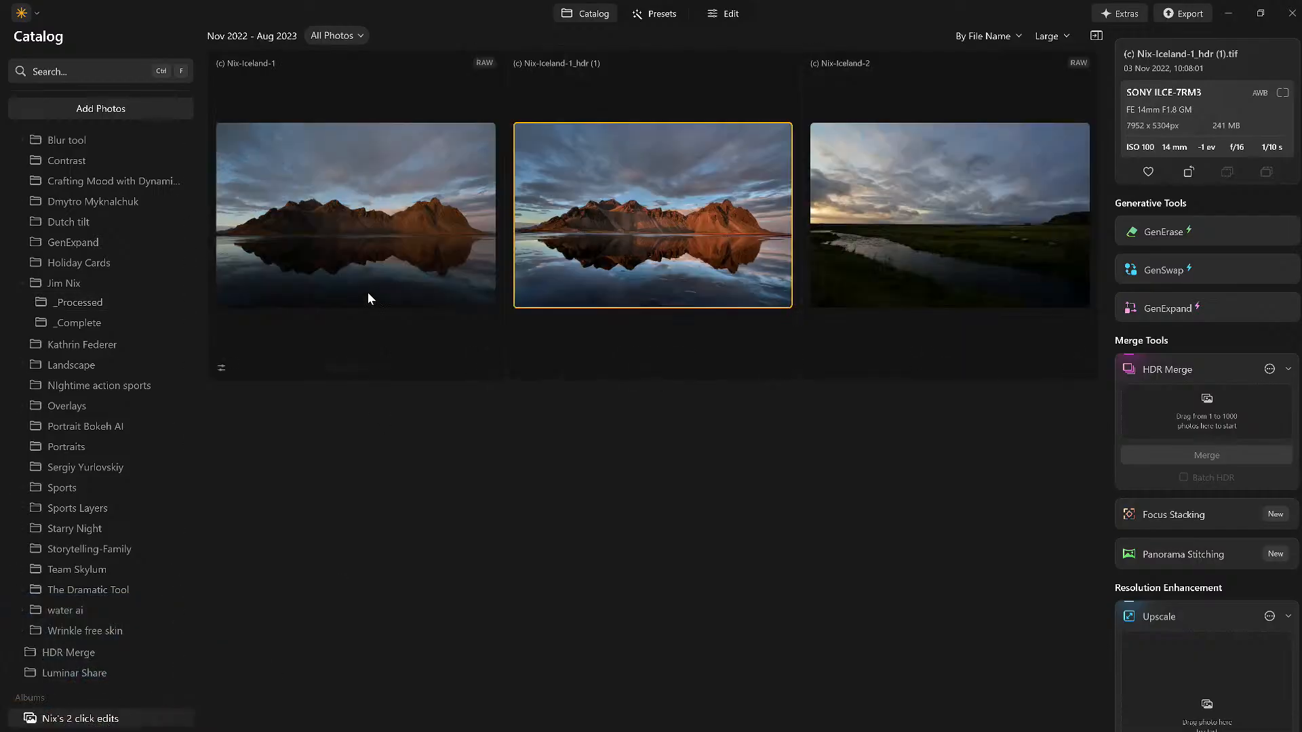
double_click(398, 240)
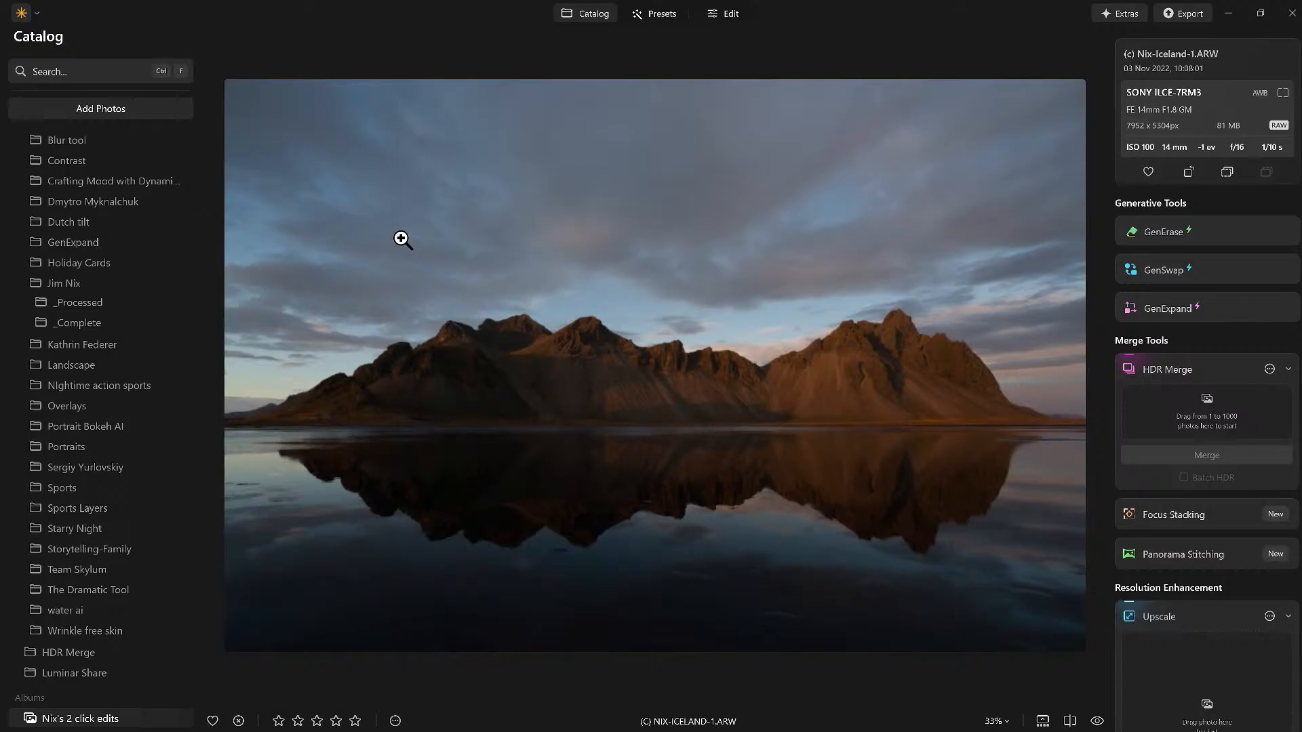
key(Right)
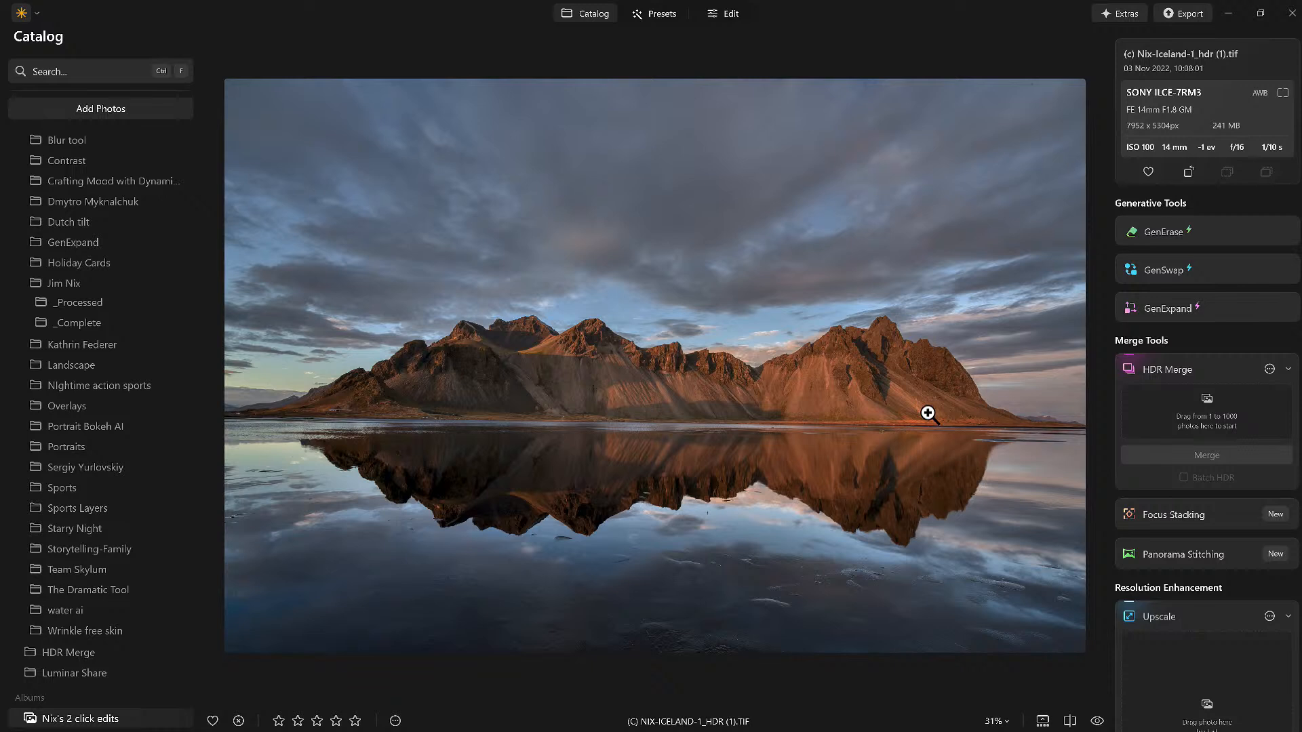
click(662, 14)
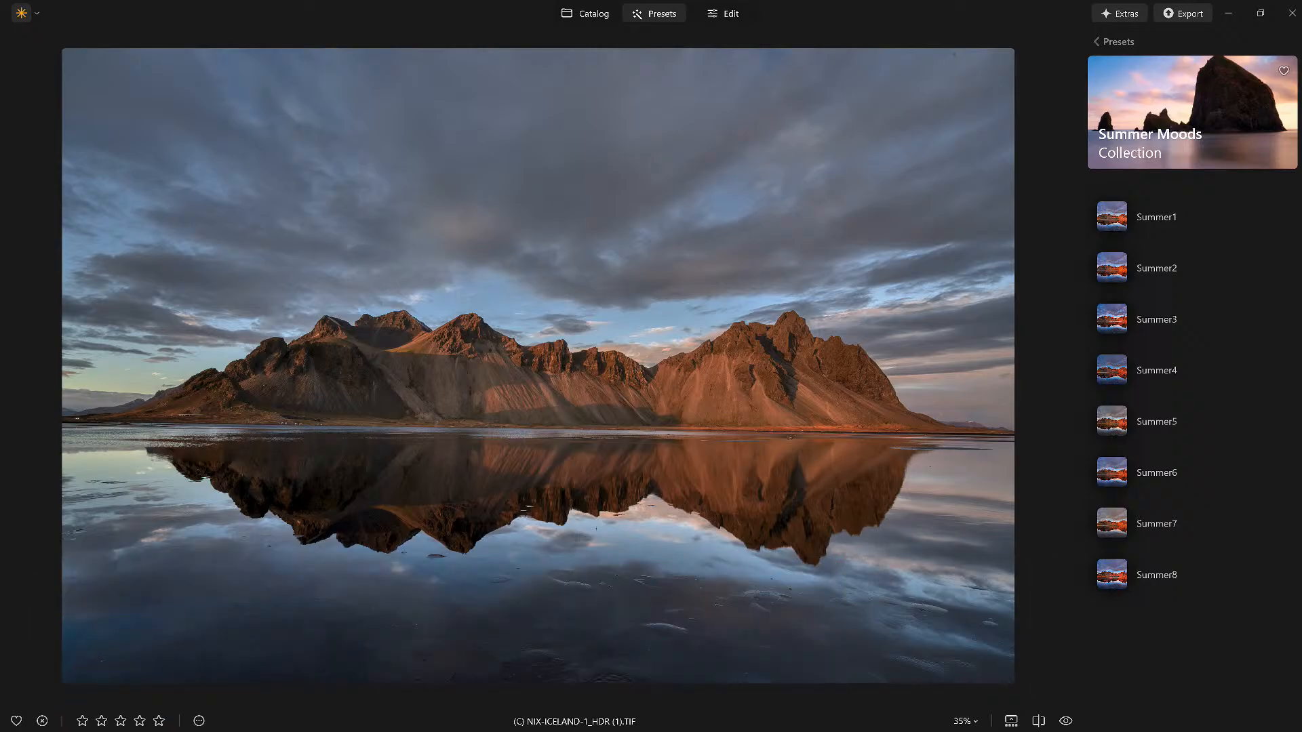
Step: Try Summer1, apply the Summer8 preset, then fade its amount almost to nothing
click(1154, 217)
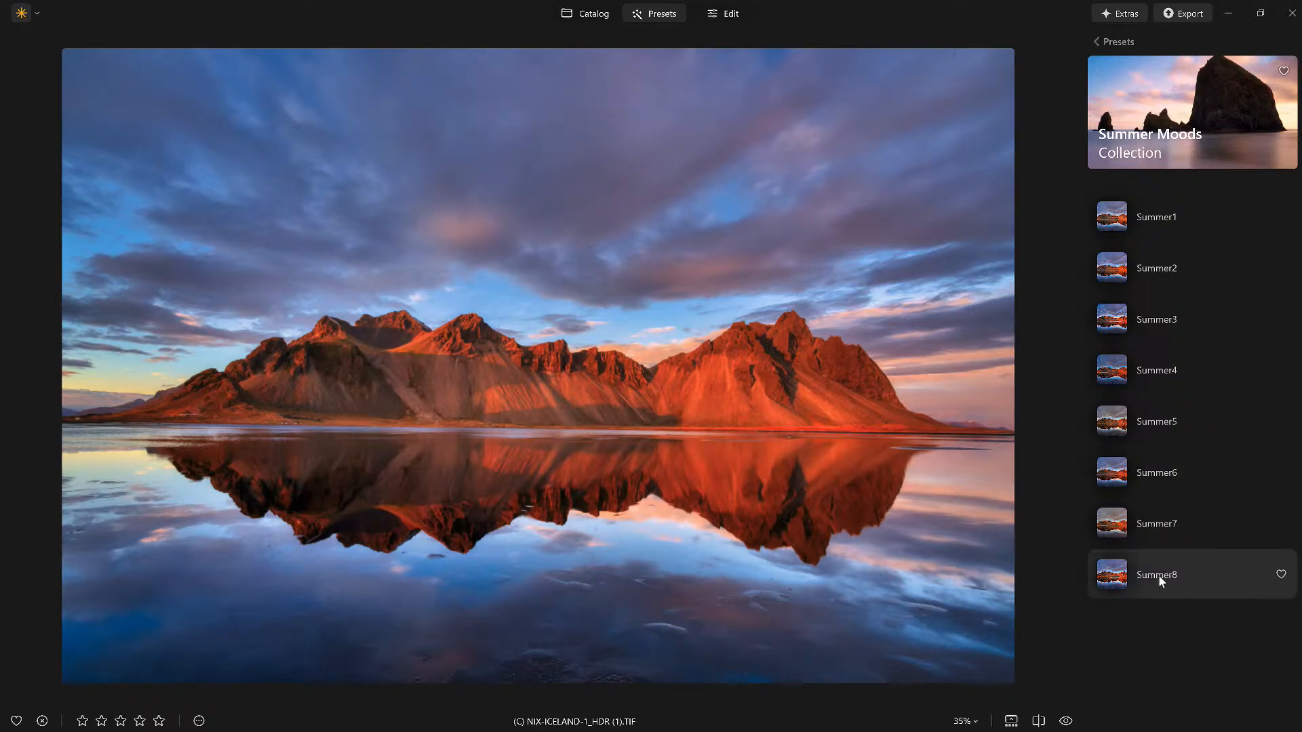
click(1159, 575)
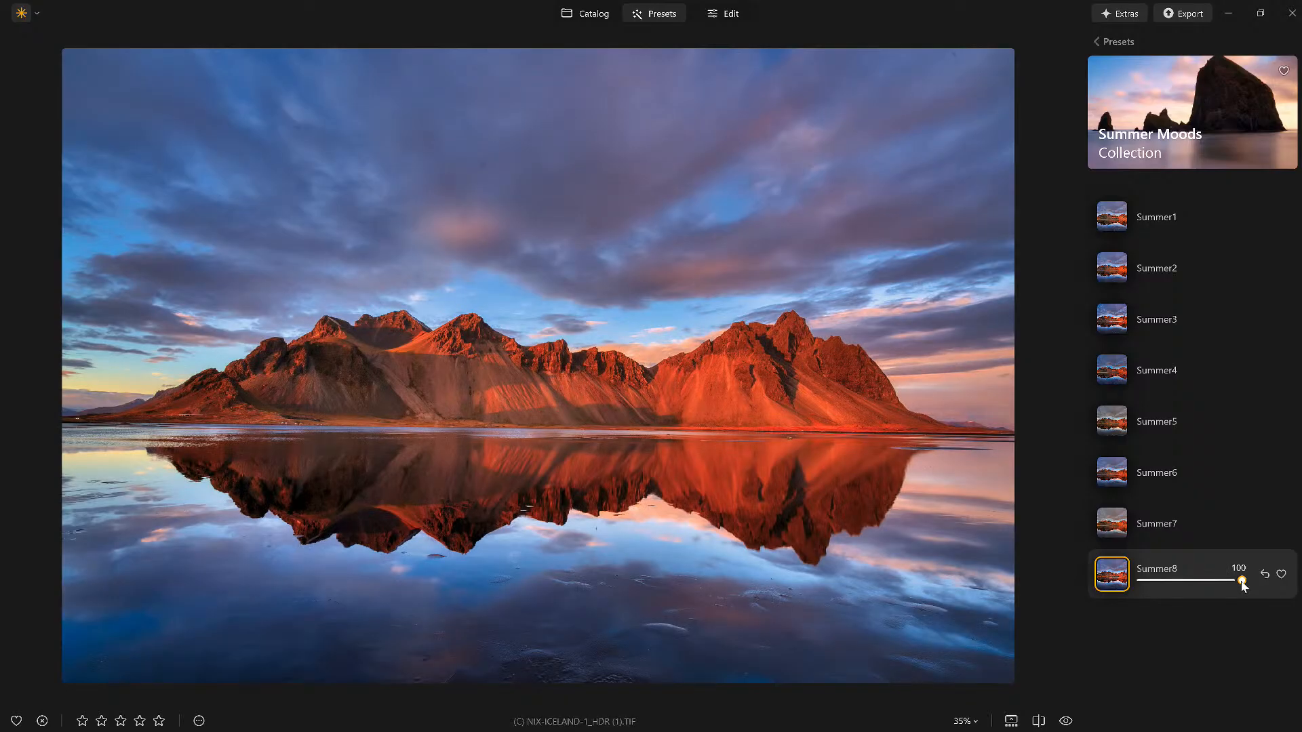
drag(1241, 583, 1129, 585)
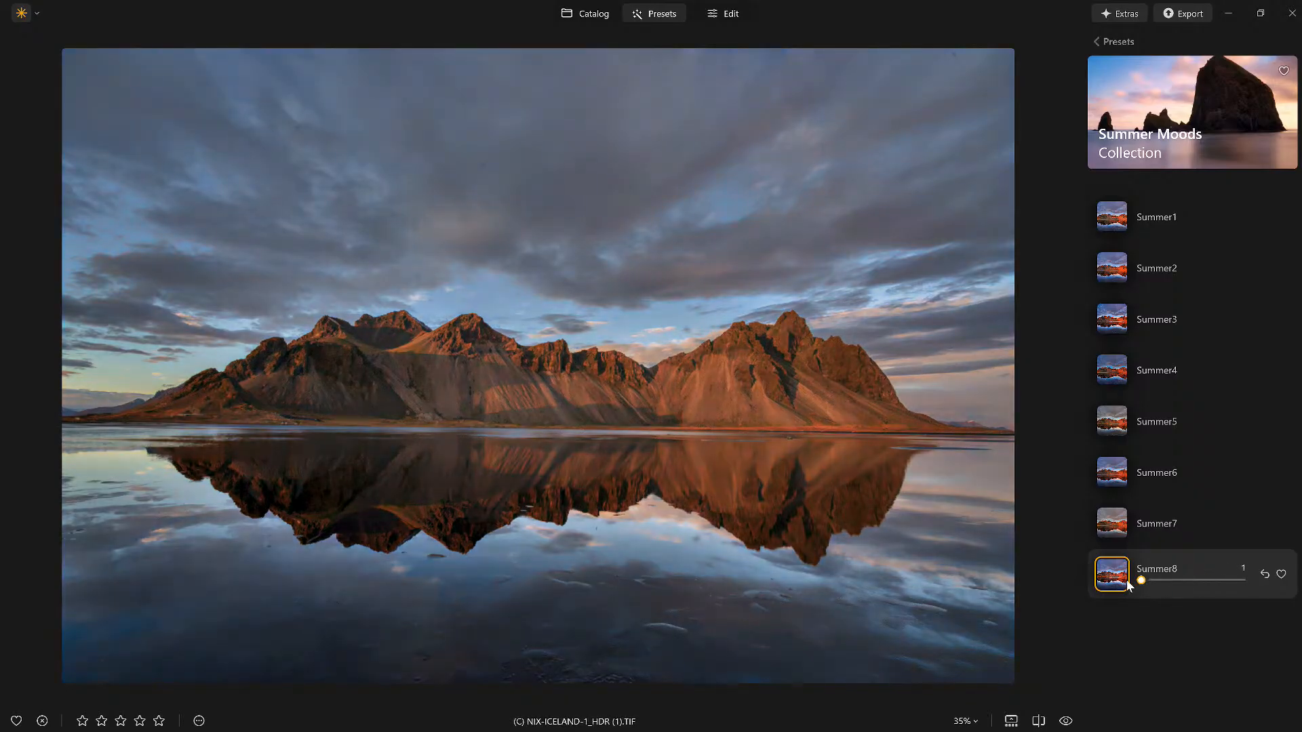
Step: Raise the Summer8 amount through 69 back to 100 and move to editing
drag(1141, 582, 1210, 584)
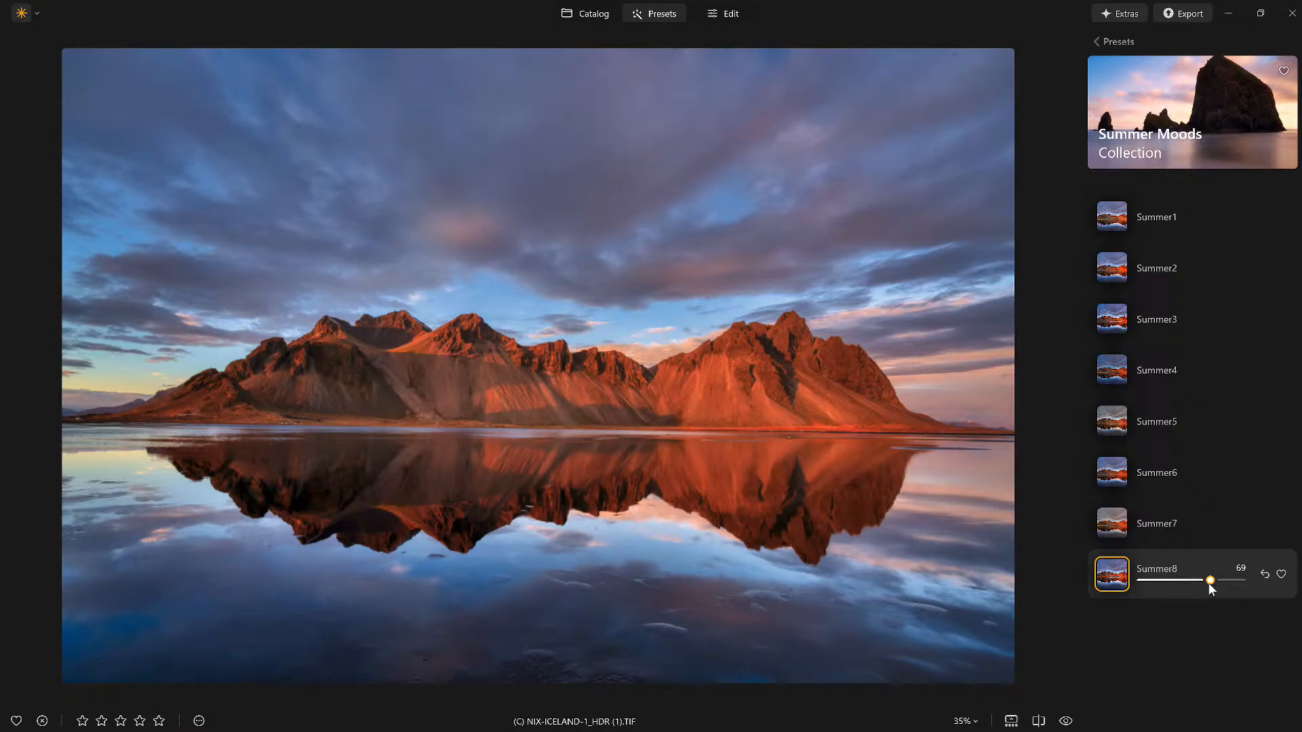
drag(1211, 582, 1231, 585)
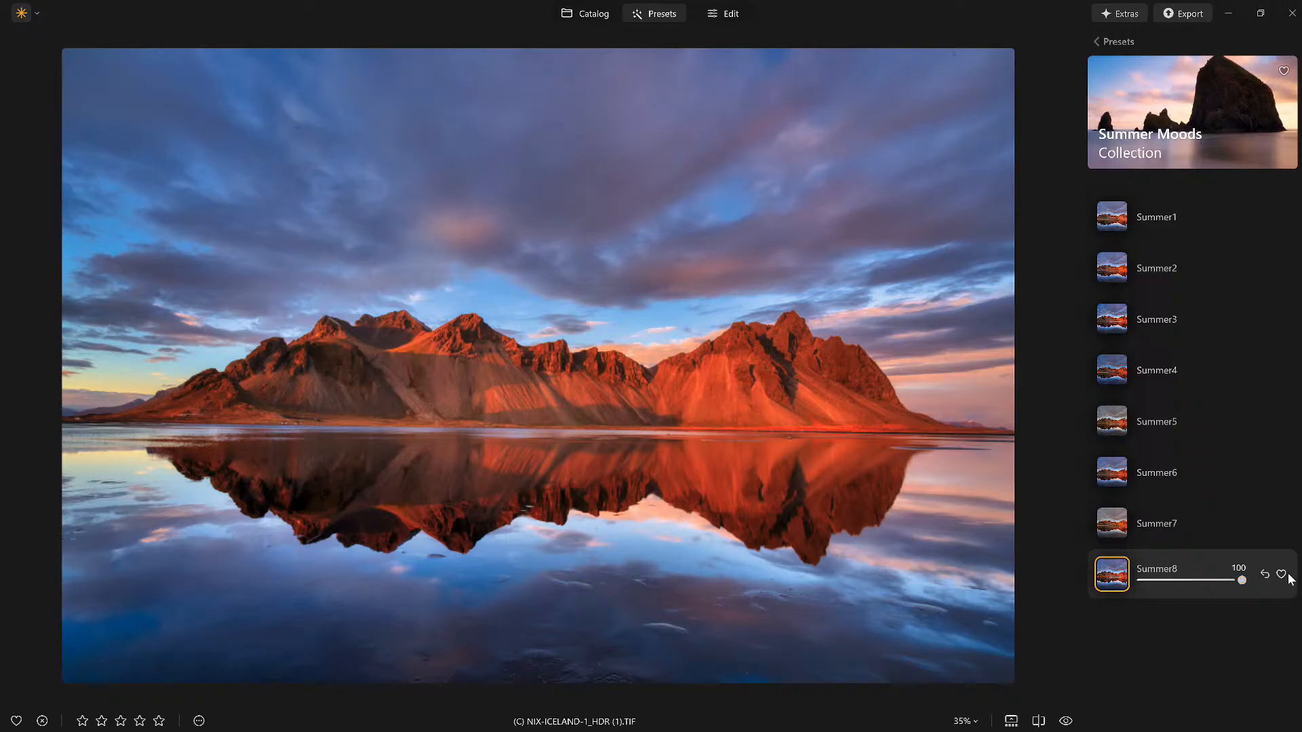
drag(1232, 581, 1245, 583)
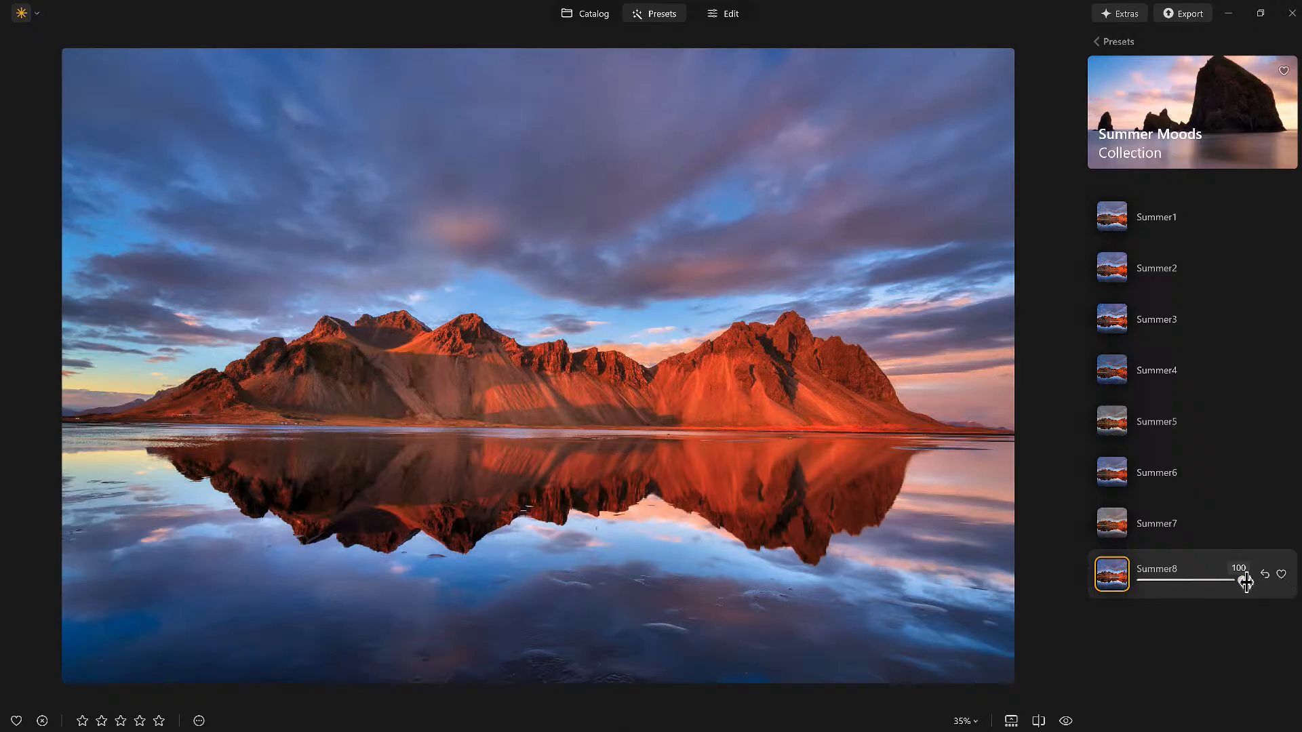
click(728, 14)
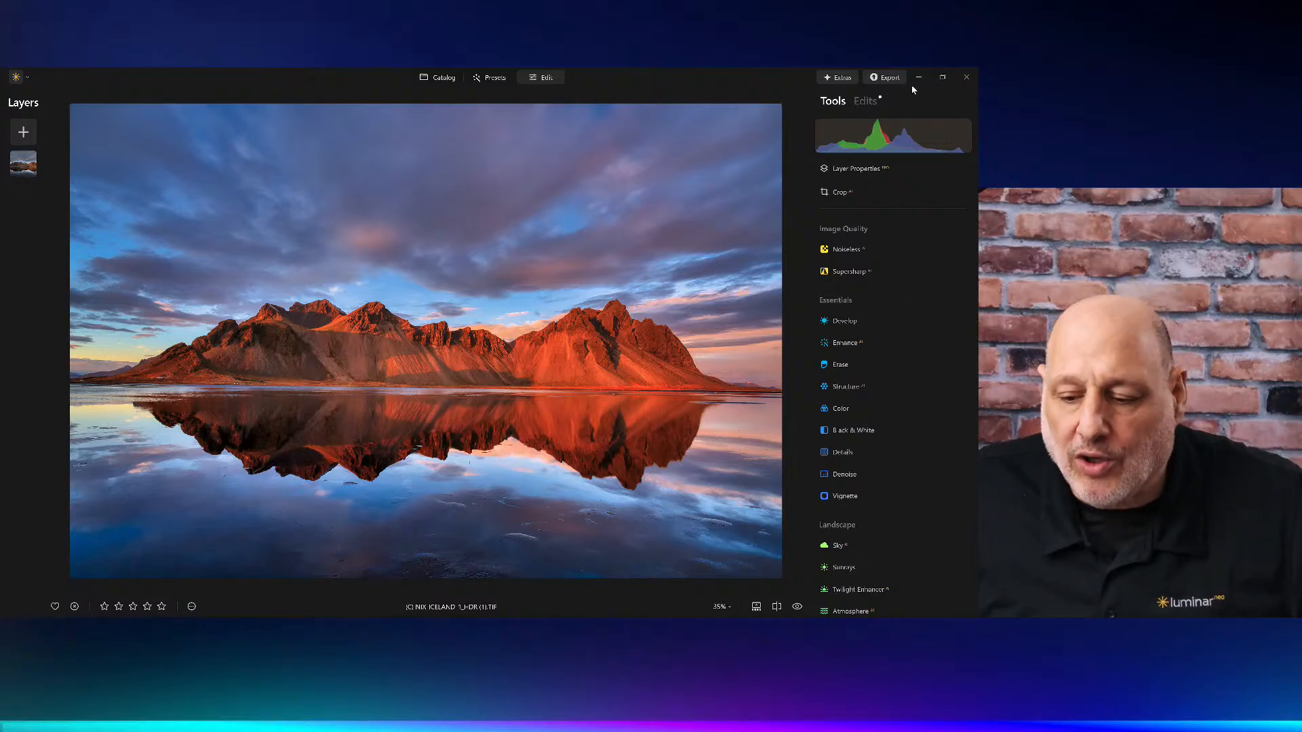
Step: Show the Edits list of preset adjustments and collapse the Mystical settings
click(865, 100)
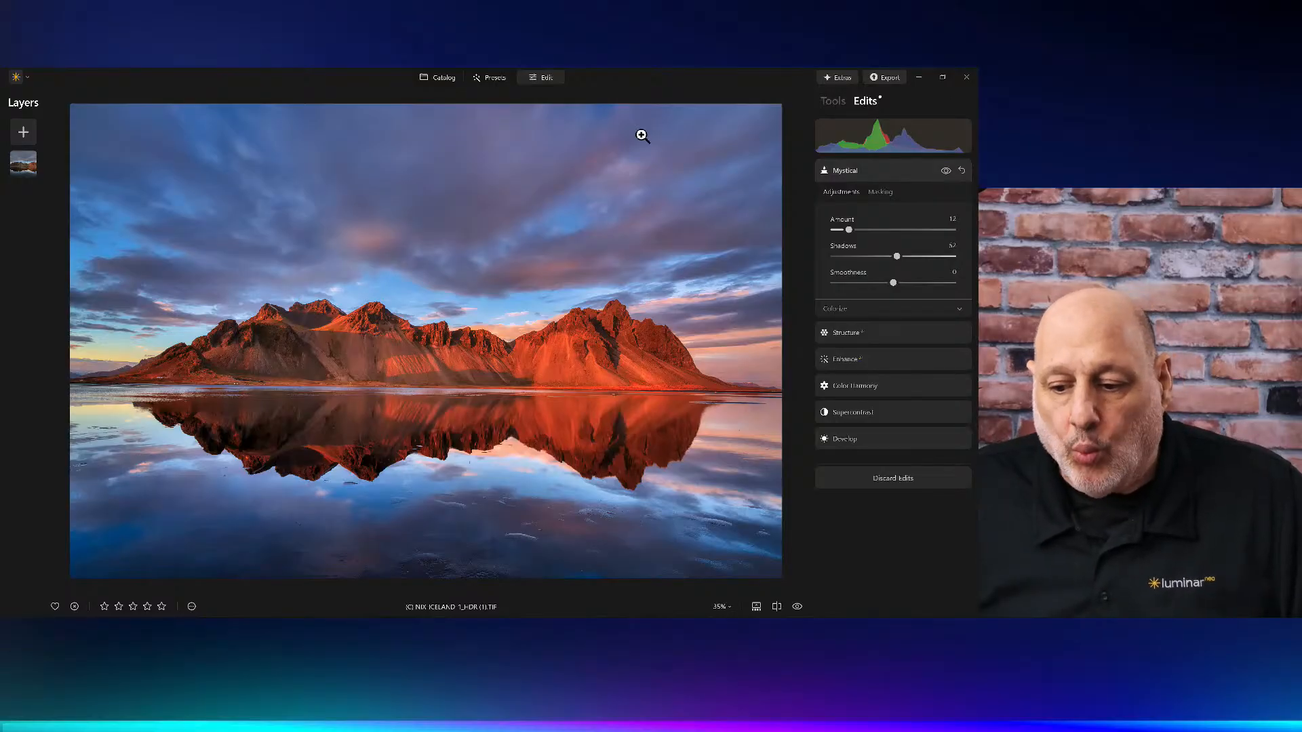
click(881, 171)
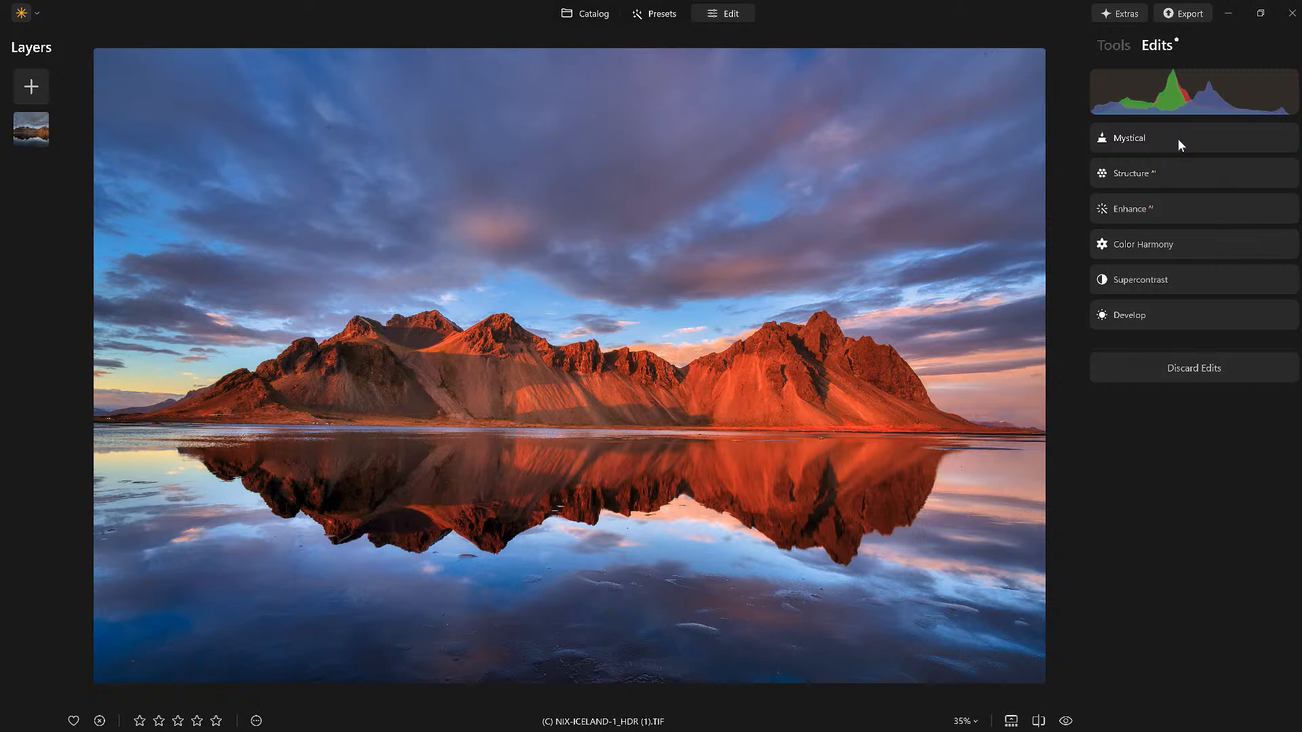
Step: Toggle Develop, Supercontrast and Color Harmony off and on to compare each effect
click(1161, 316)
scroll(1160, 321, down, 2)
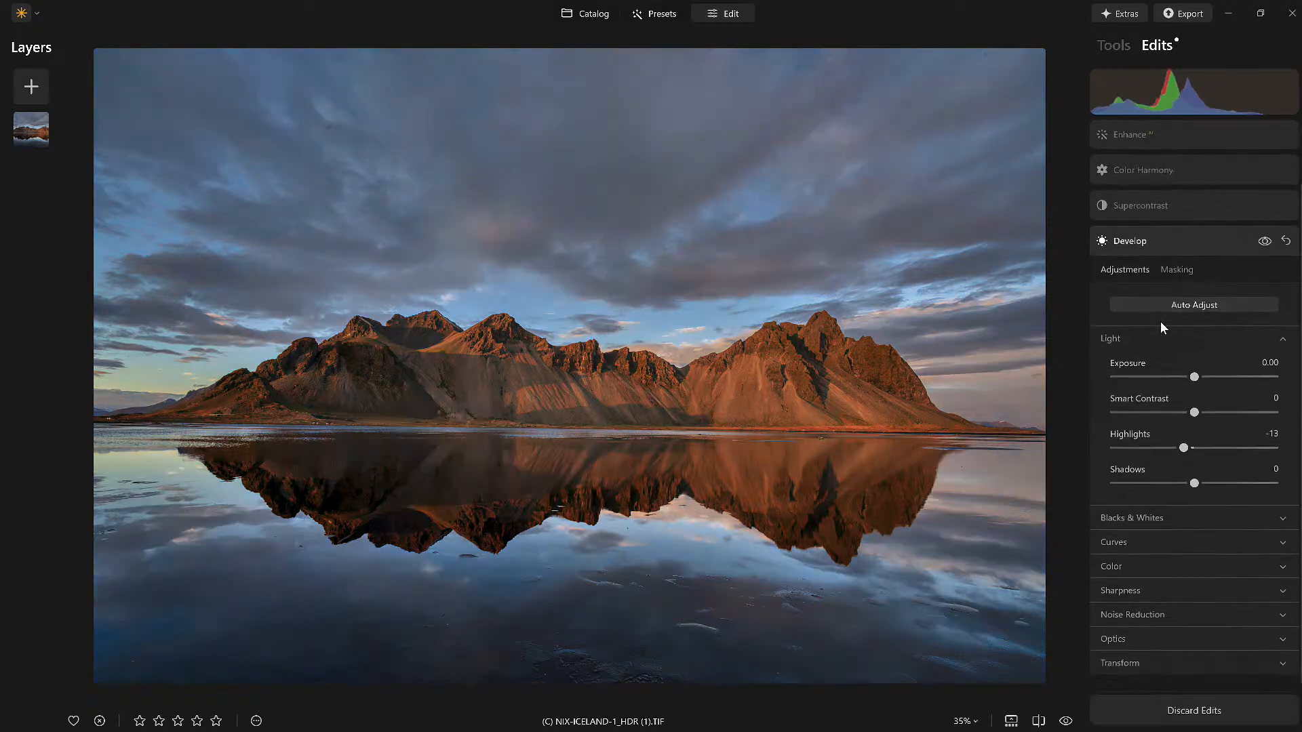
click(1265, 240)
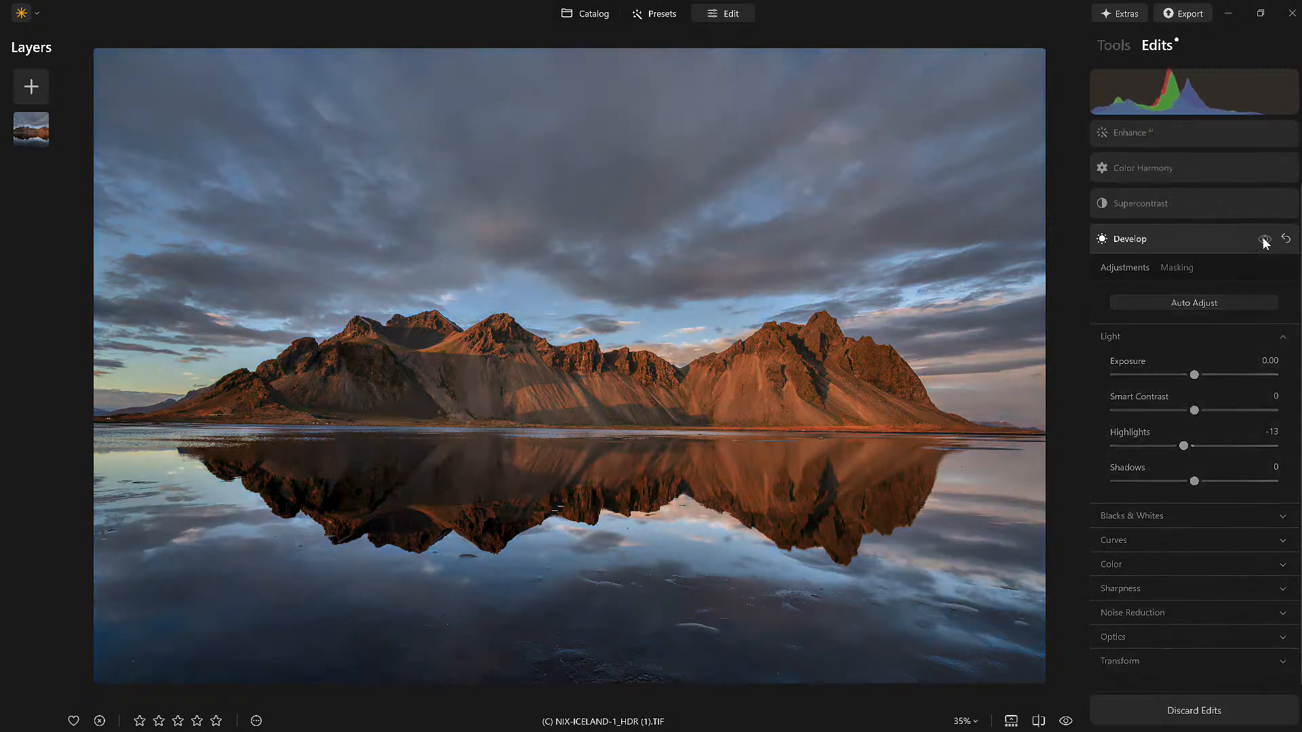
click(1265, 241)
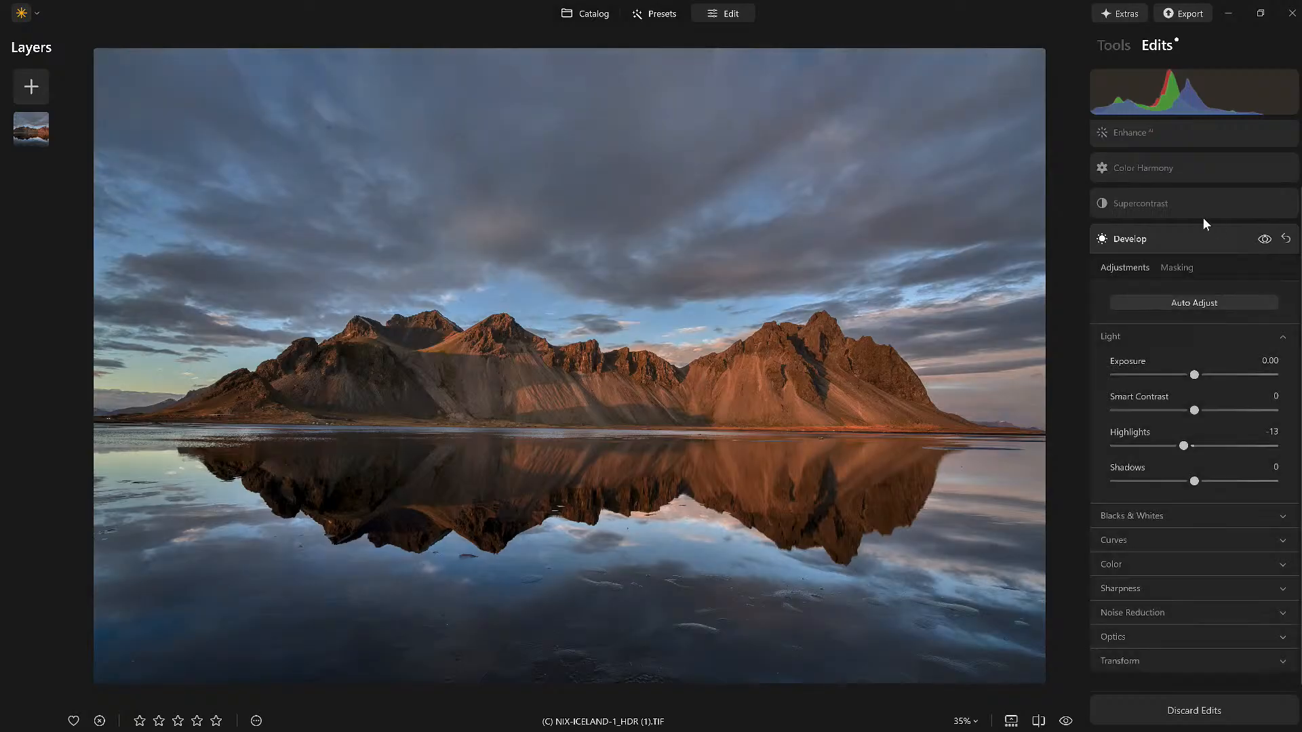
click(1191, 203)
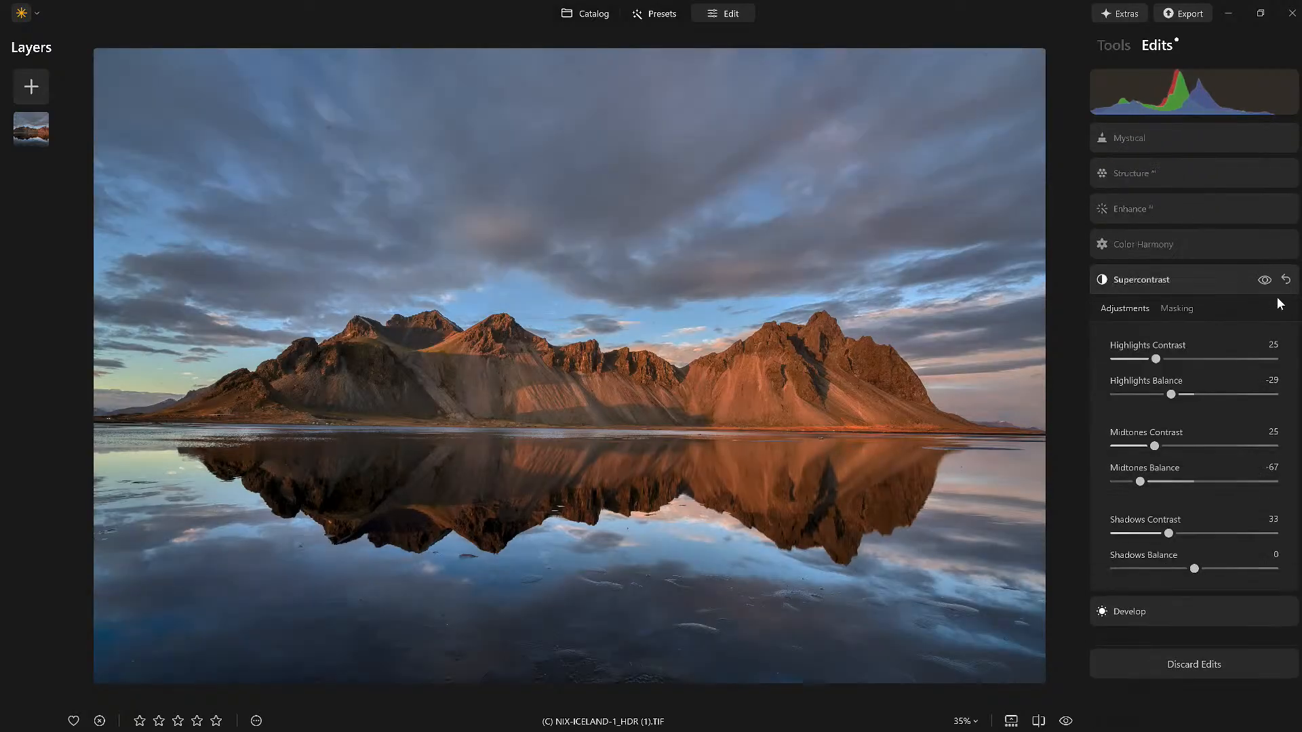
click(1264, 280)
click(1156, 245)
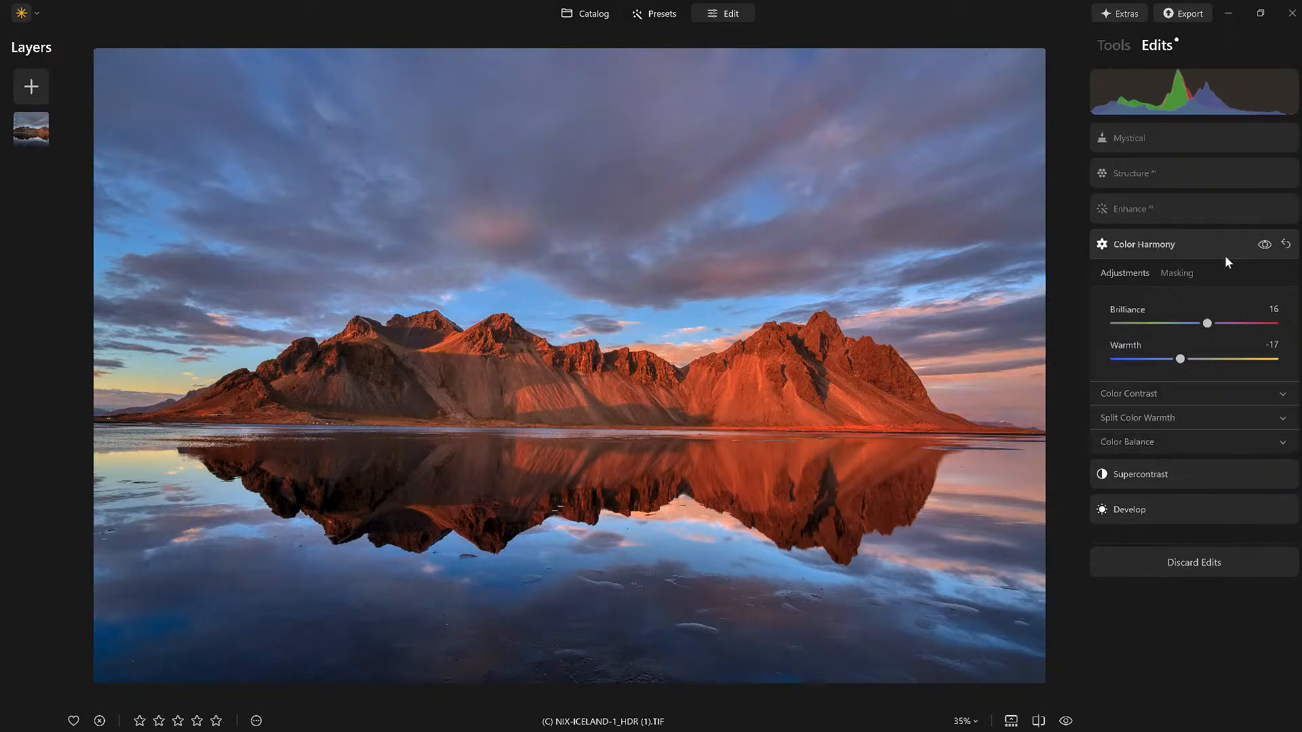
click(1264, 245)
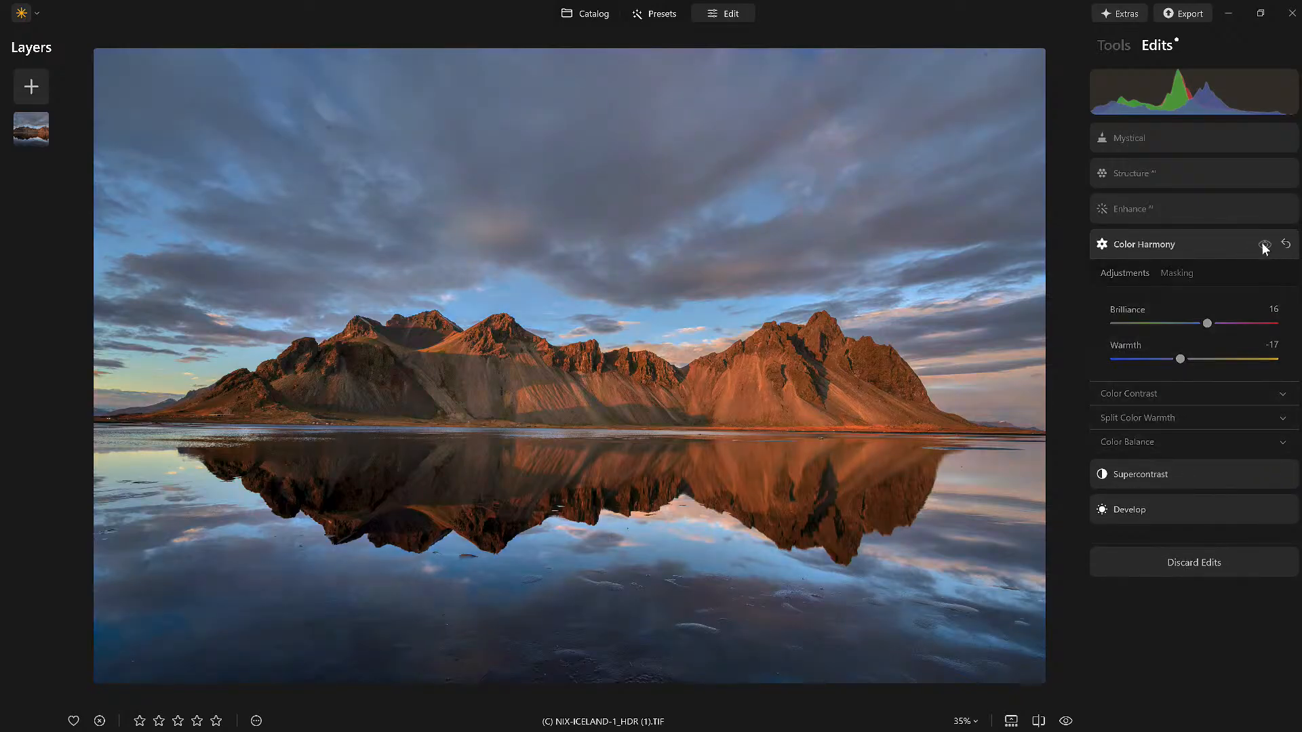
click(1264, 246)
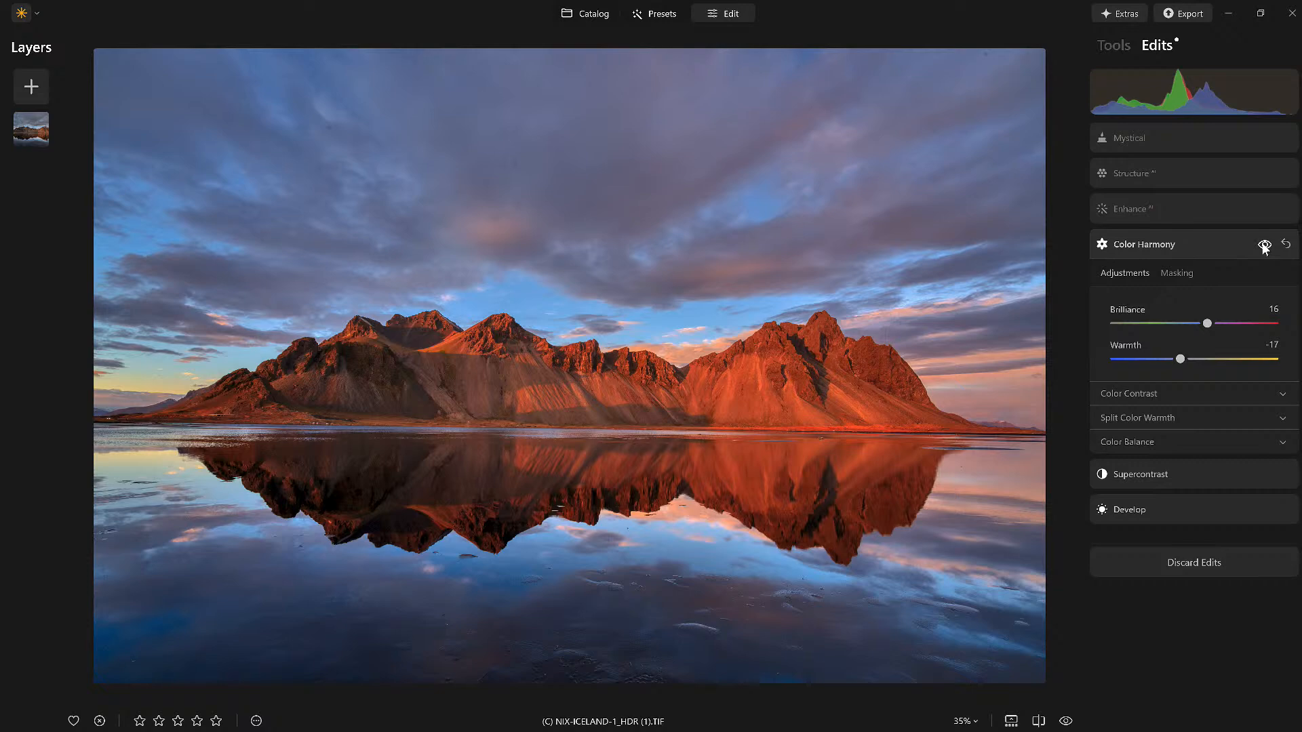
Step: Compare Enhance and Structure on and off, then lower the Mystical amount to 12
click(1207, 208)
click(1265, 210)
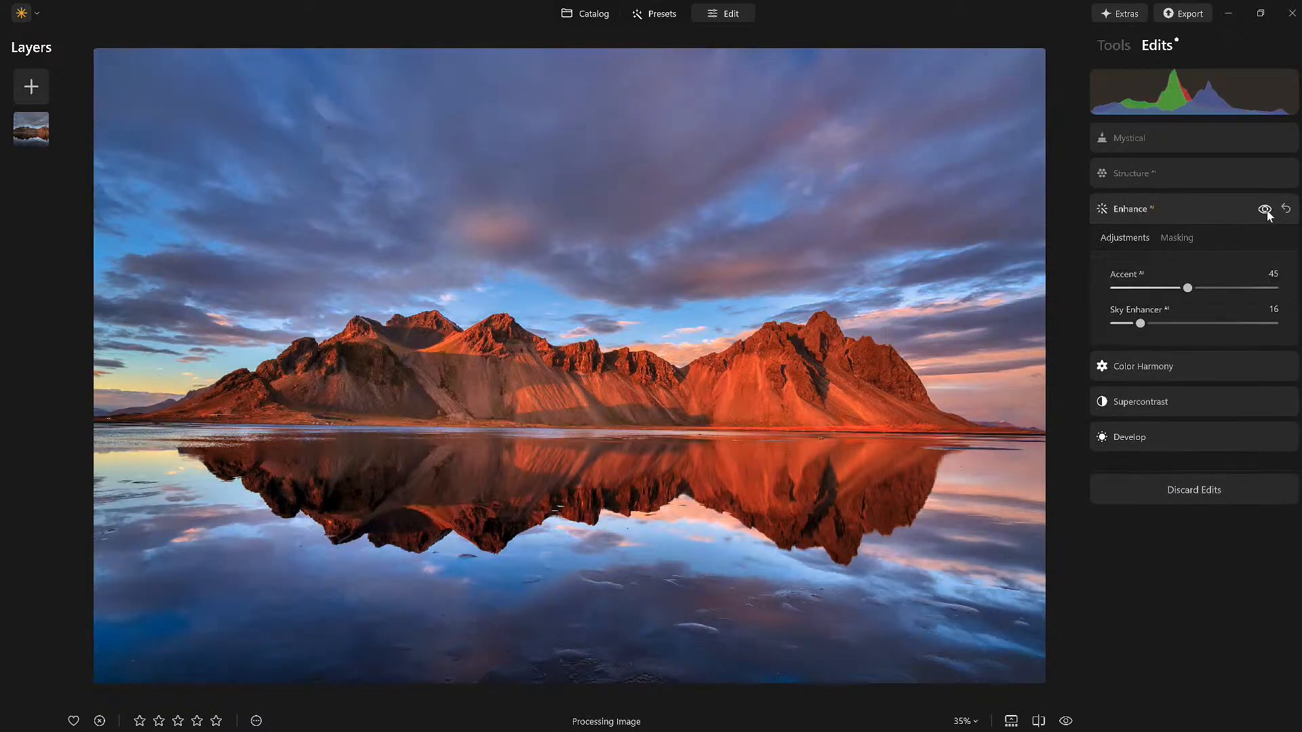
click(1264, 211)
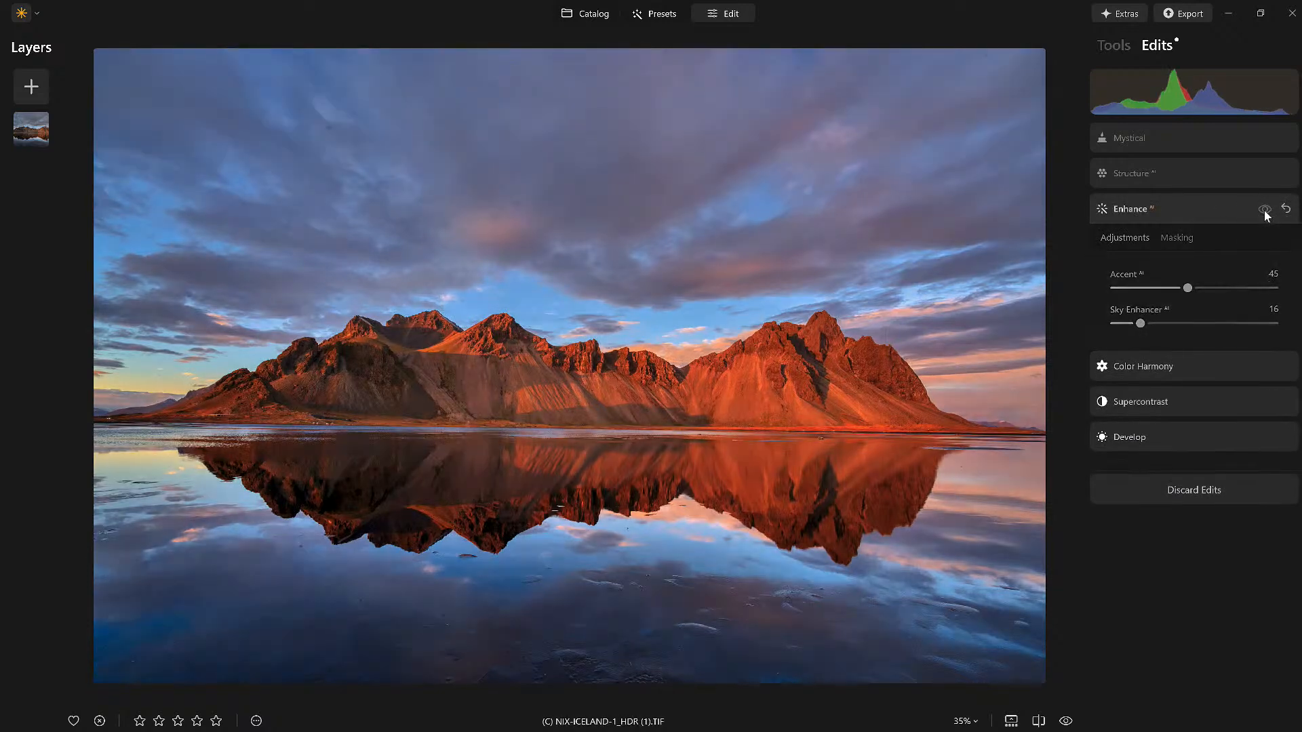
click(1264, 211)
click(1210, 180)
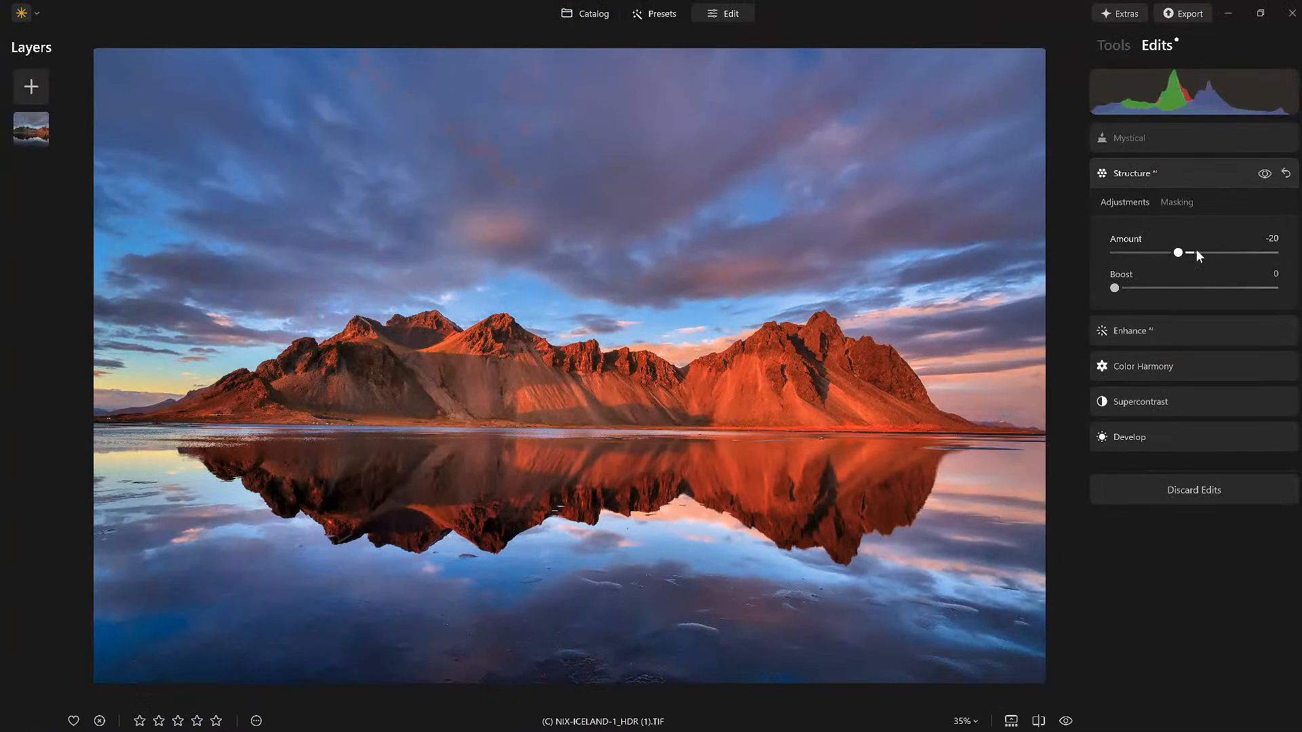
click(1177, 137)
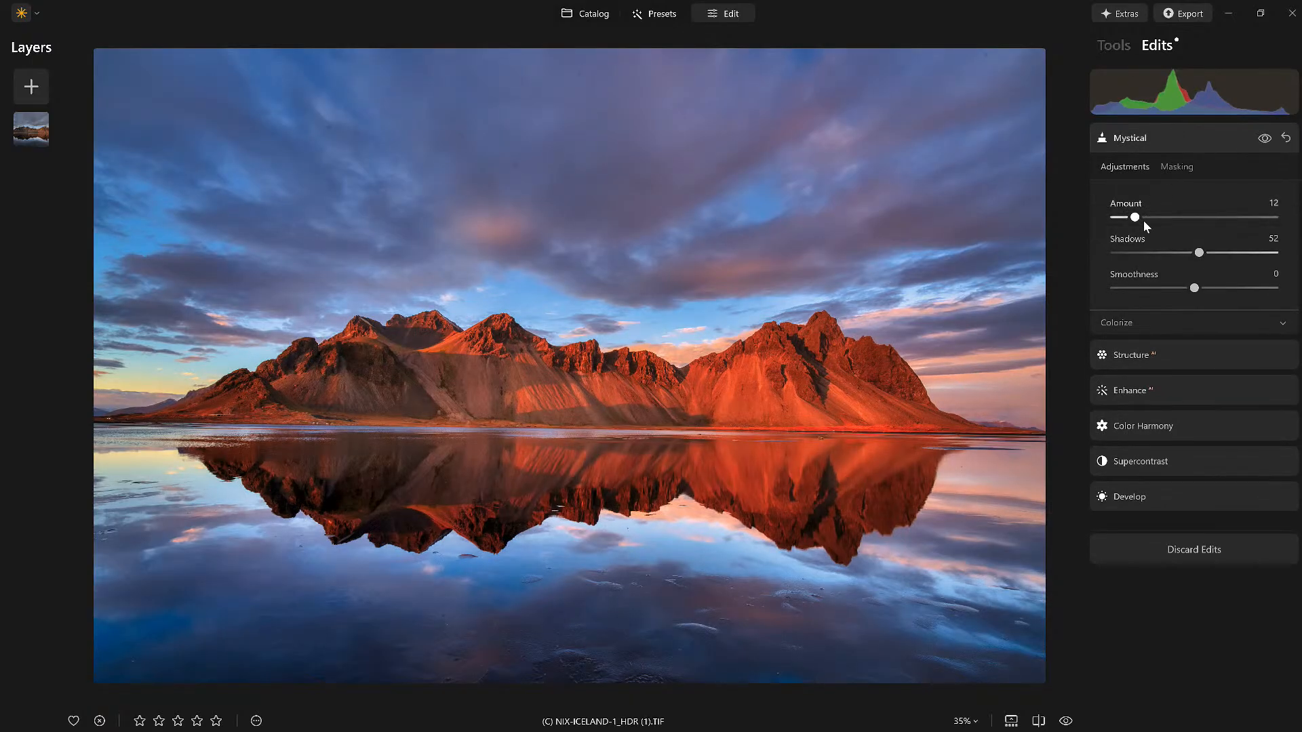
drag(1136, 218, 1143, 219)
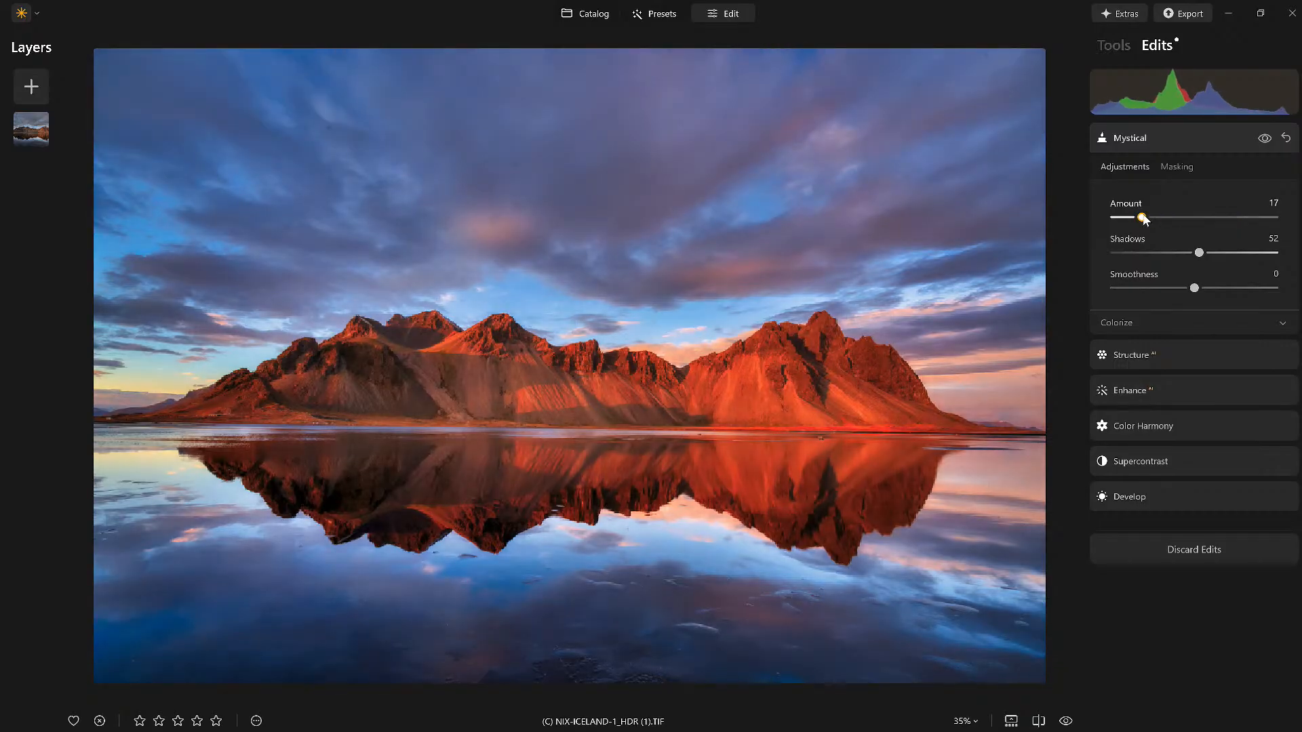
drag(1144, 219, 1139, 222)
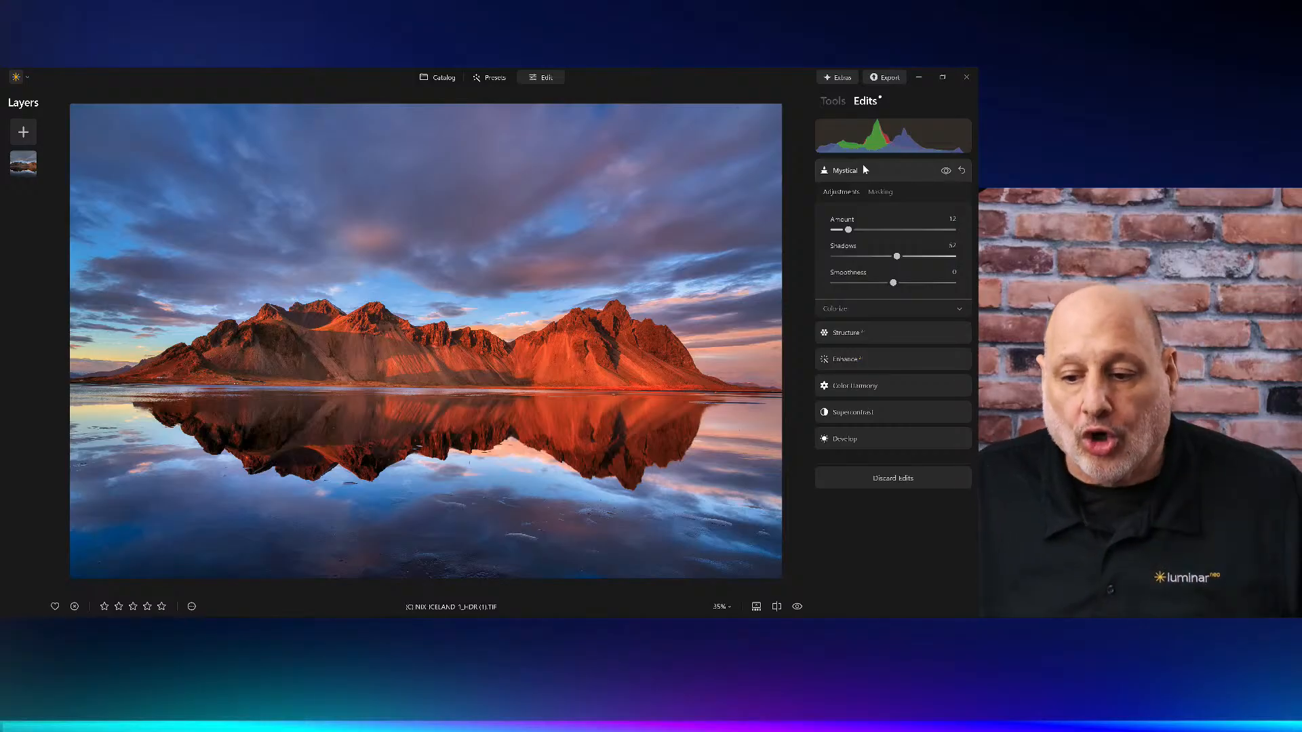
Step: In the Color tool, set saturation to -41 and vibrance to 29
click(834, 100)
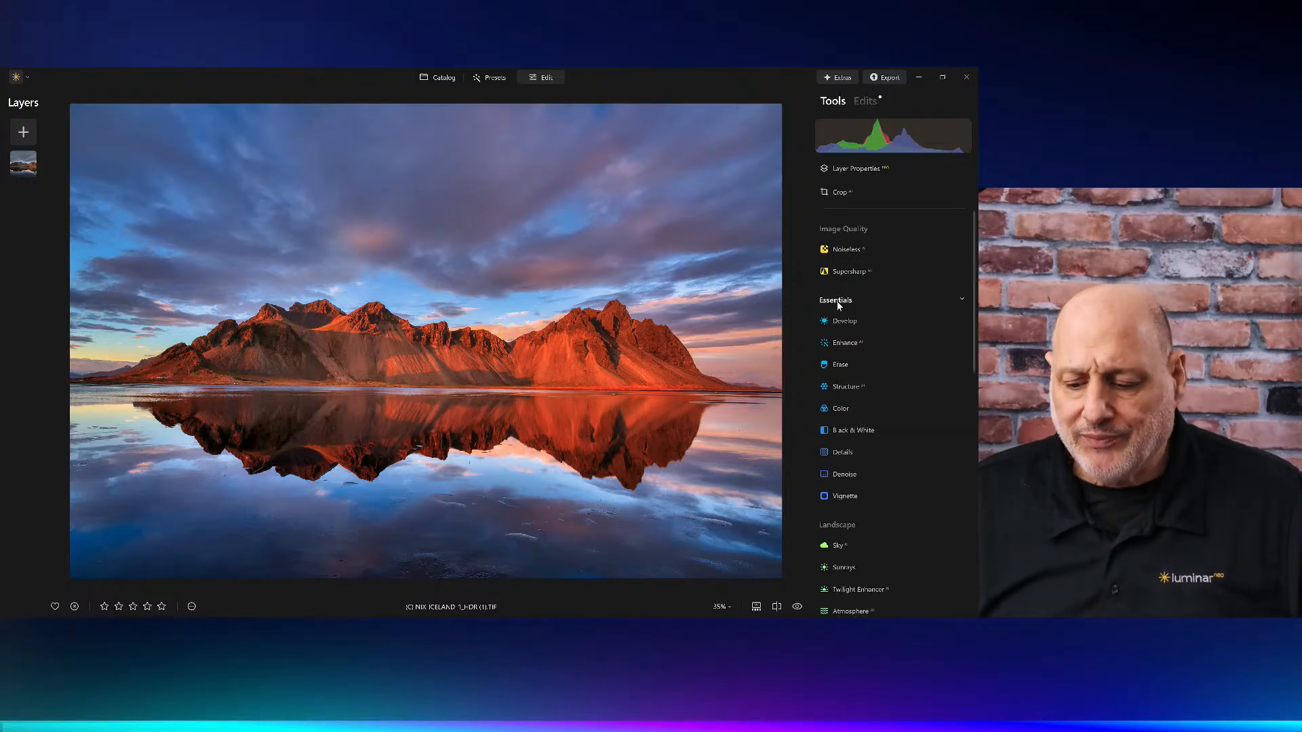
click(841, 407)
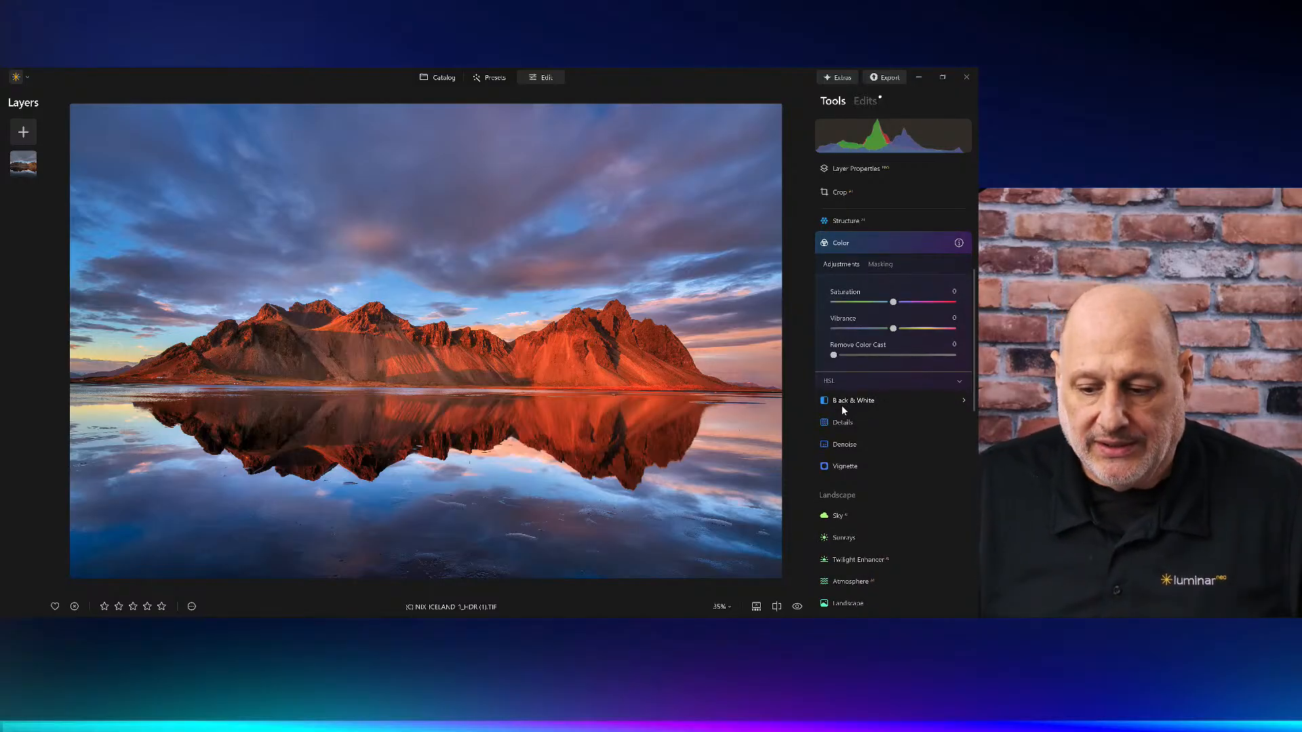
drag(894, 303, 870, 304)
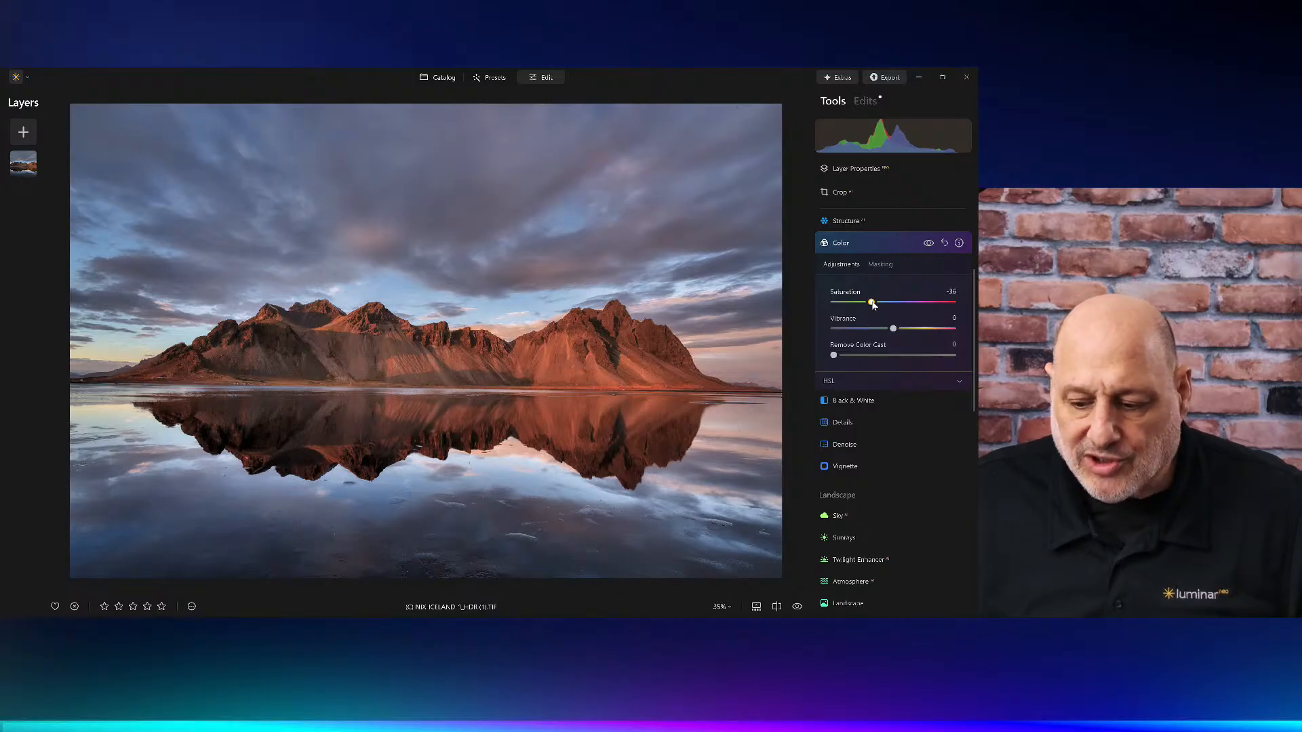
drag(869, 304, 913, 328)
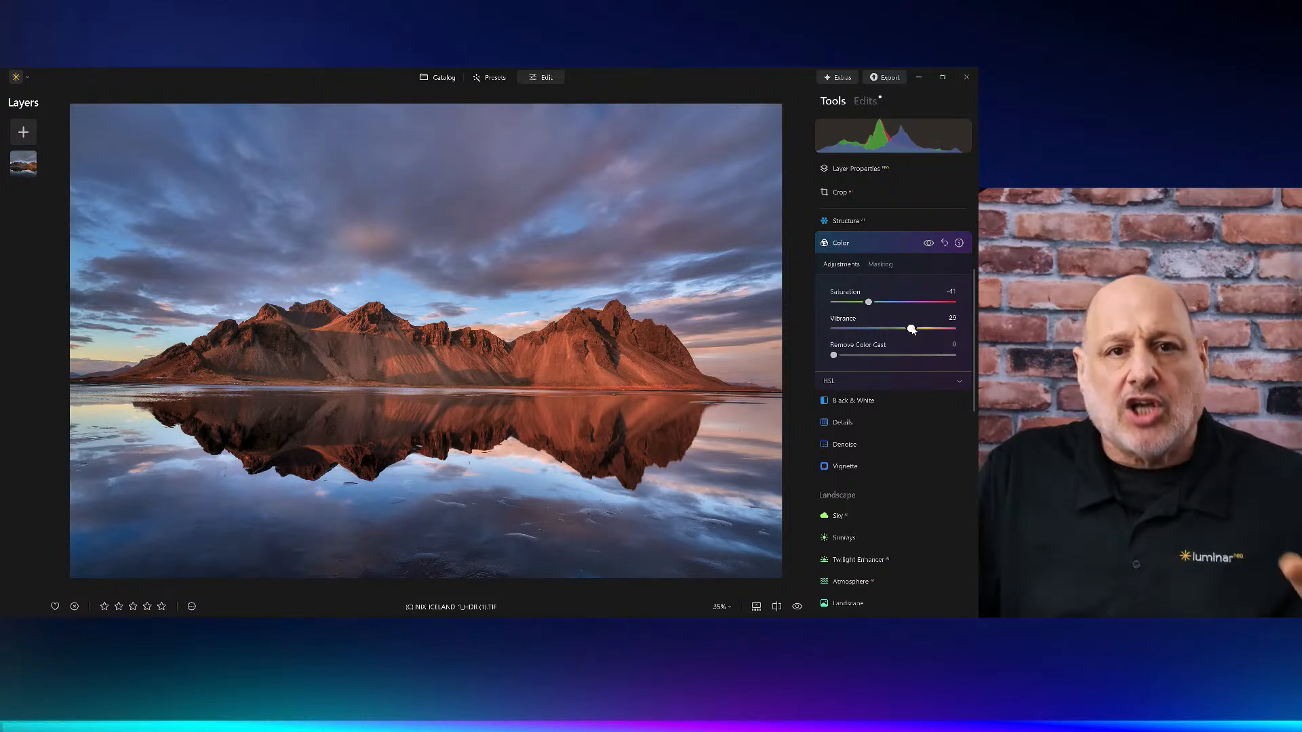
Step: Try Mask AI, then brush a mask over the mountains and their reflection for the Color adjustment
click(880, 264)
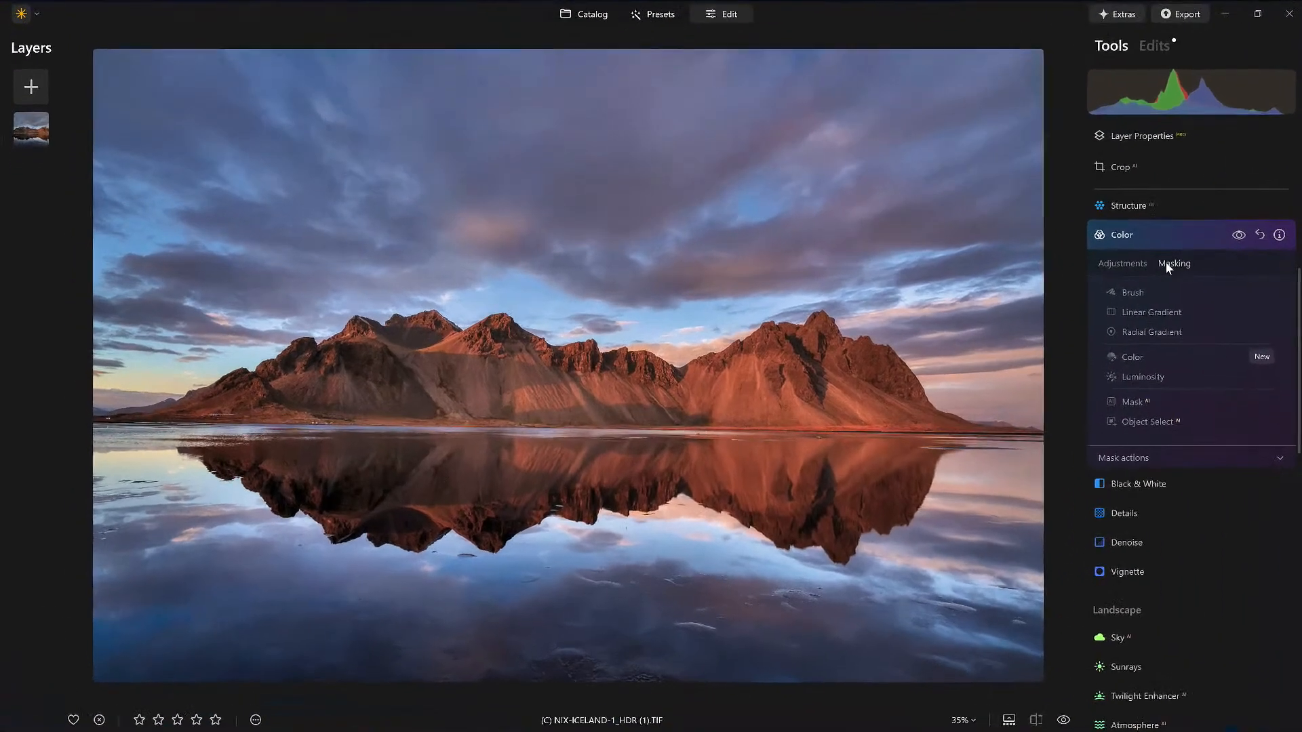
click(1160, 404)
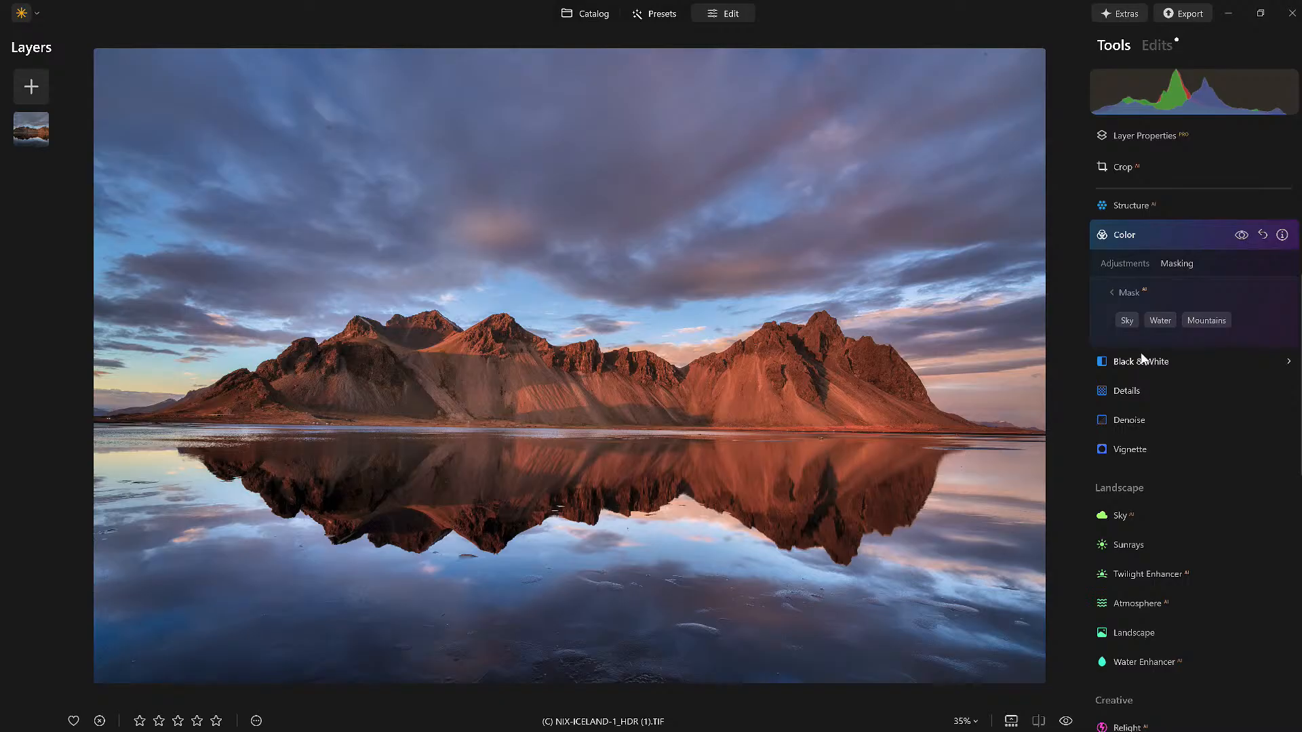
scroll(1159, 408, down, 1)
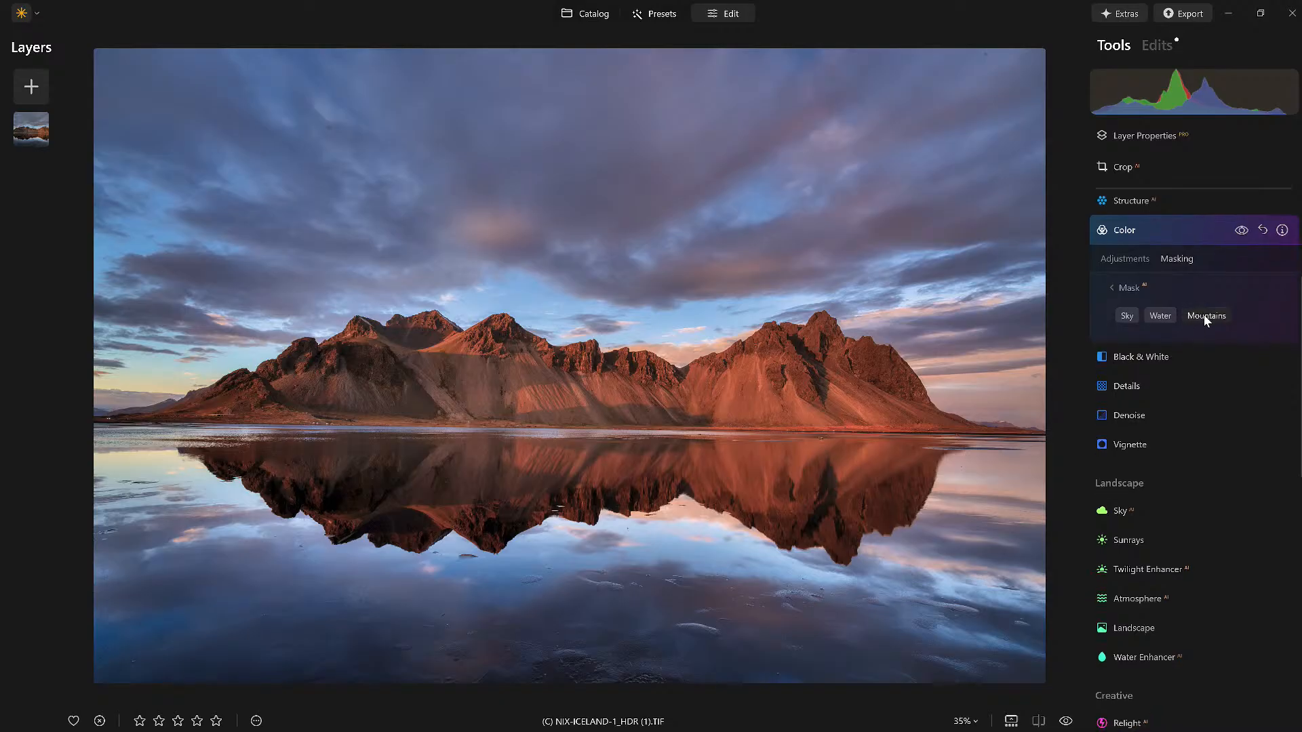
mouse_move(1207, 321)
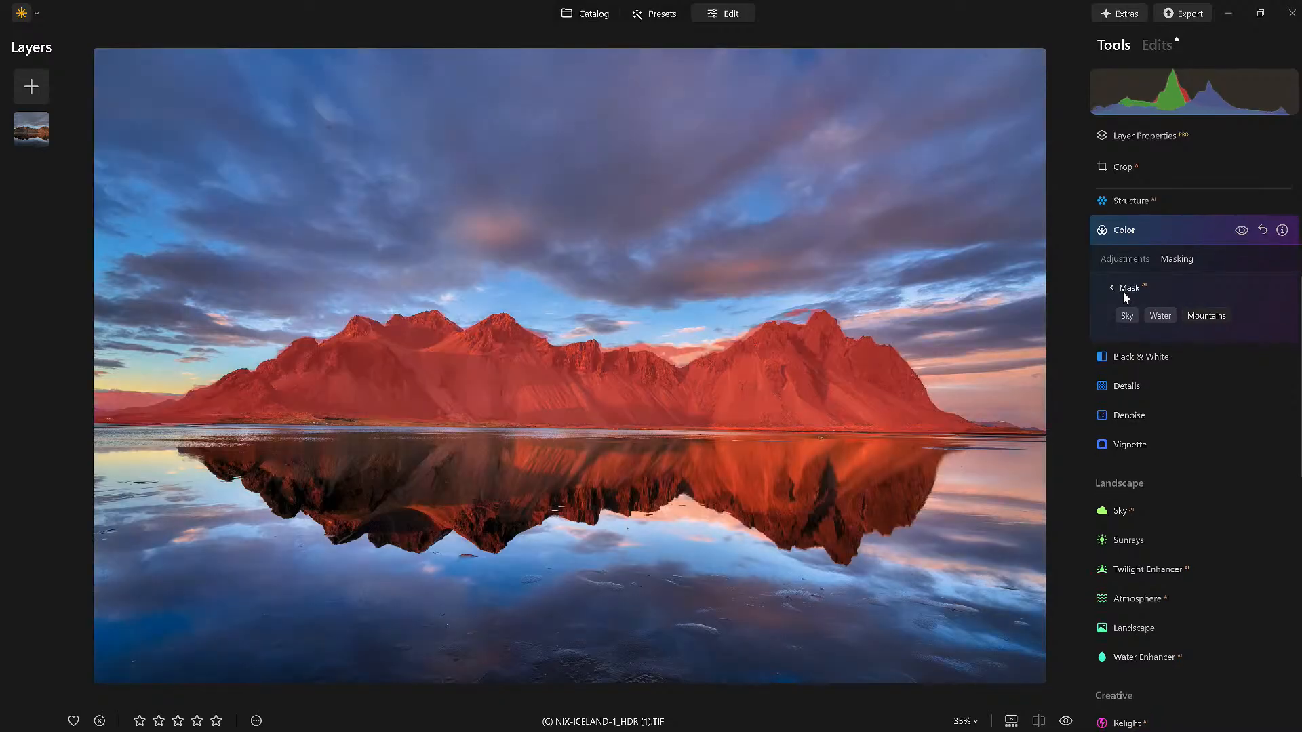
click(1117, 288)
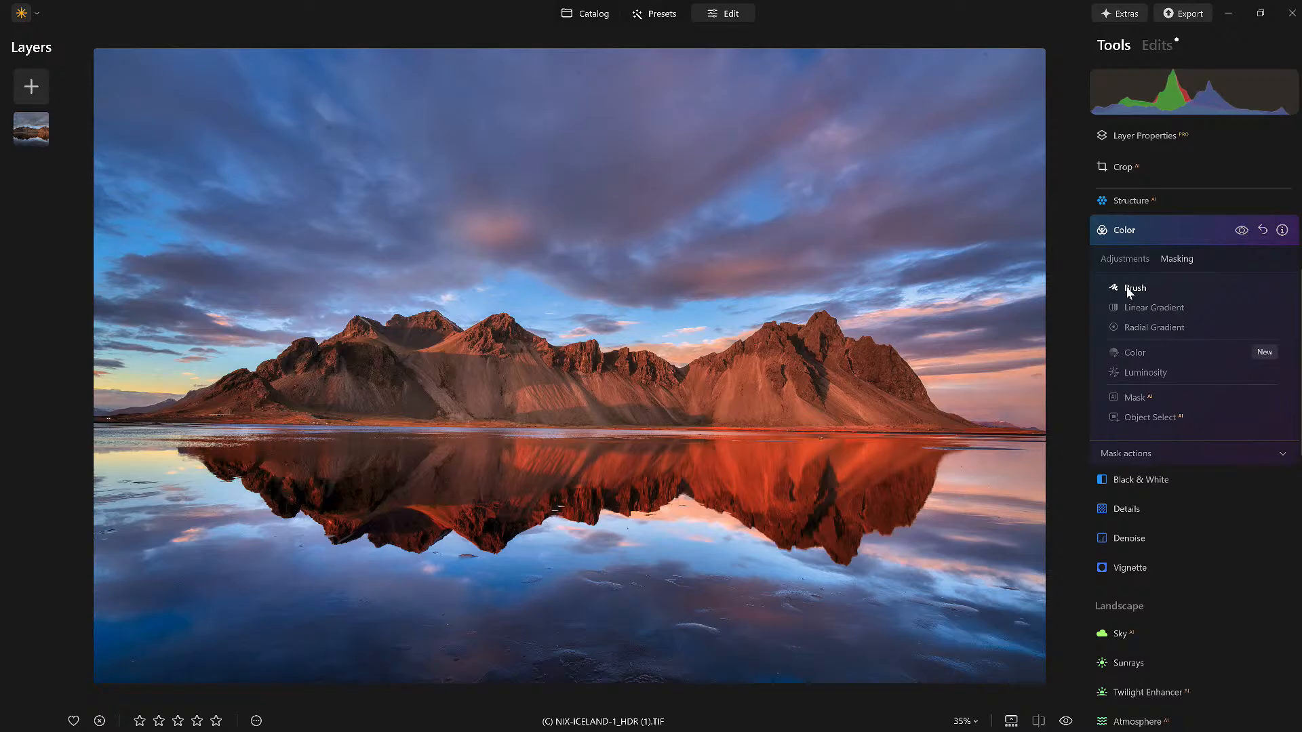
click(1129, 292)
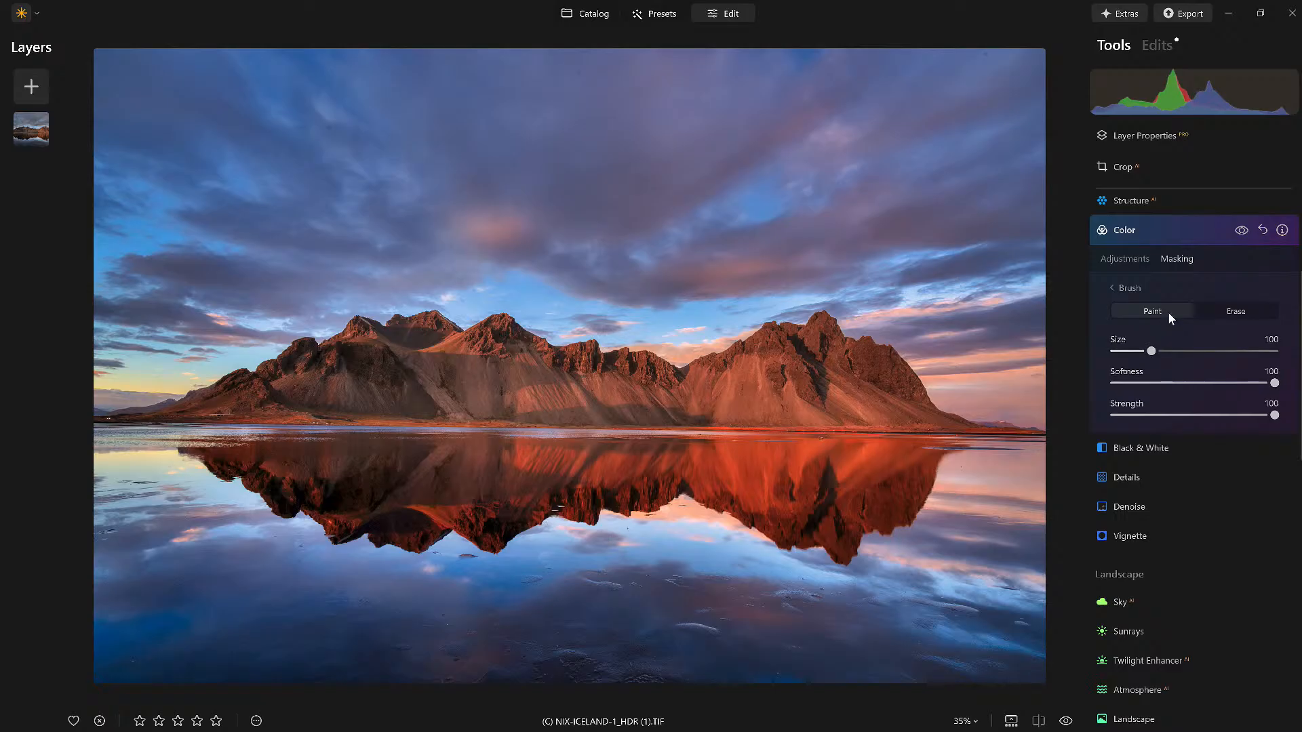
mouse_move(894, 419)
mouse_down()
mouse_move(206, 414)
mouse_move(489, 466)
mouse_move(798, 464)
mouse_up()
click(1125, 292)
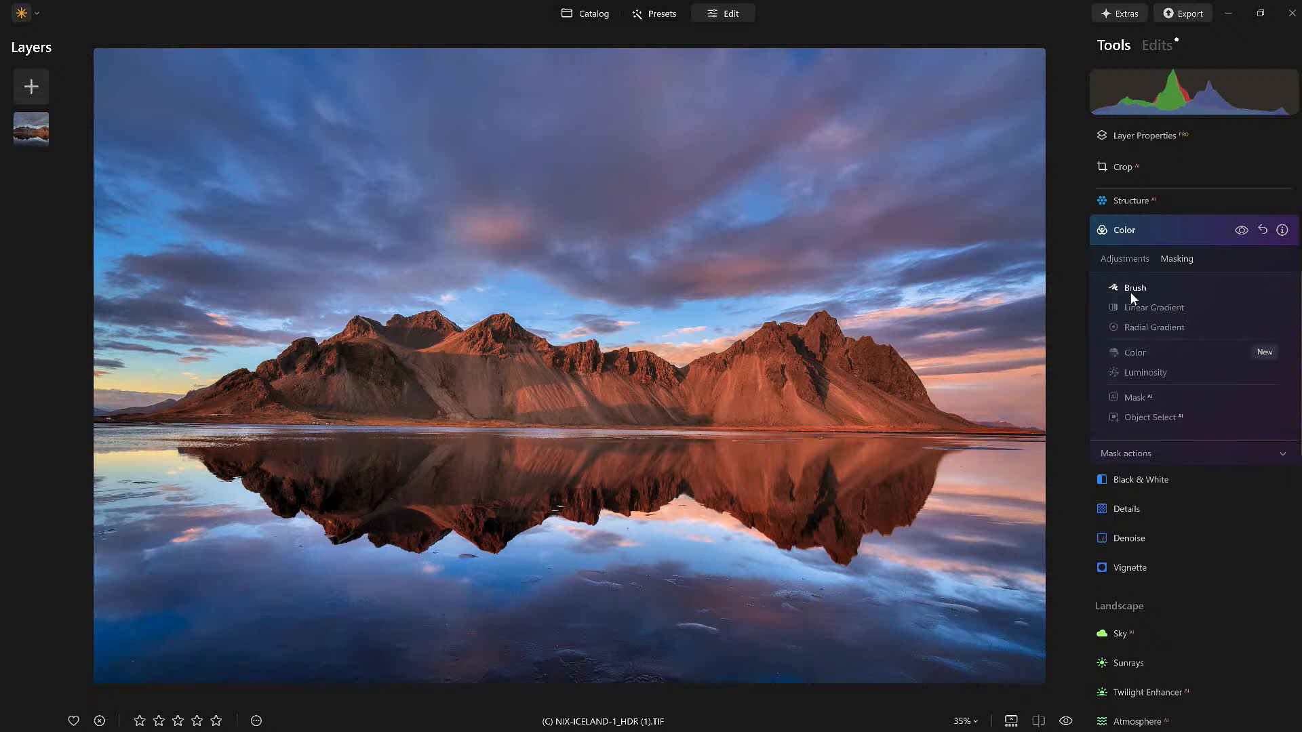
Step: Settle the masked Color saturation at -24 after trying extreme values
click(1124, 258)
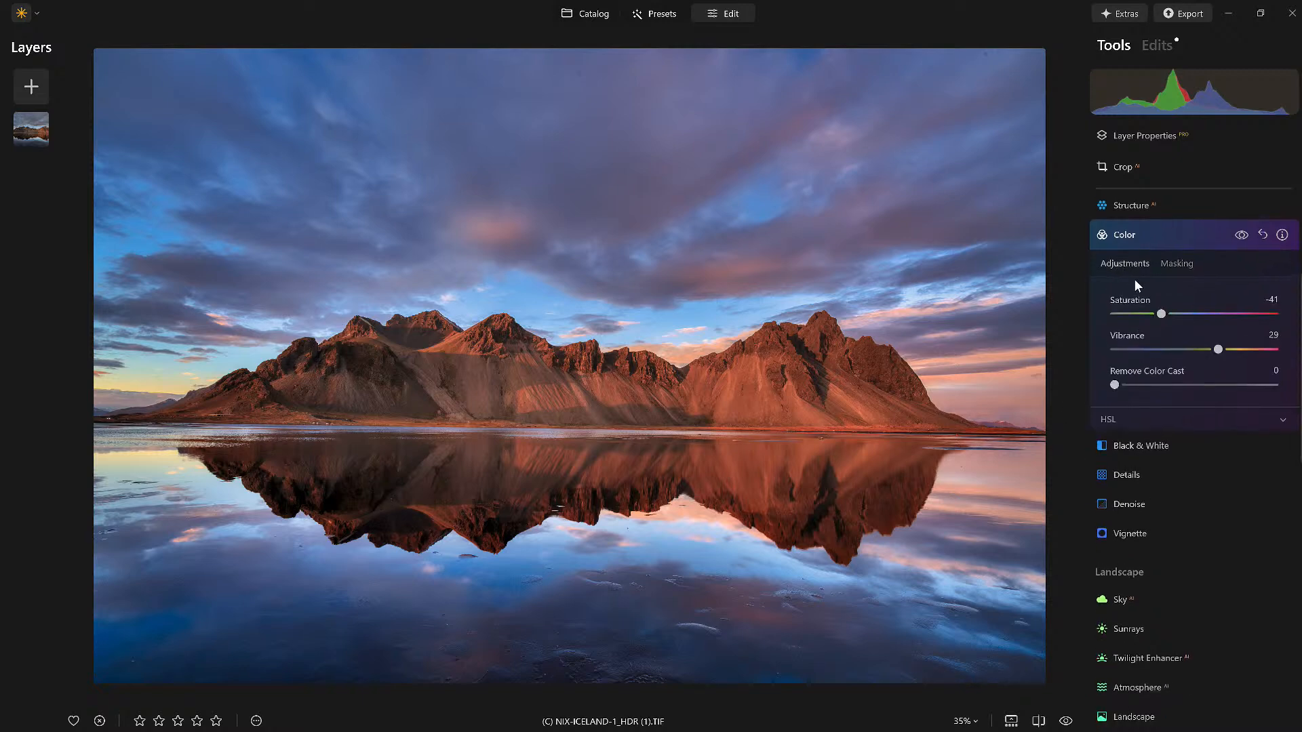
drag(1160, 315, 1291, 317)
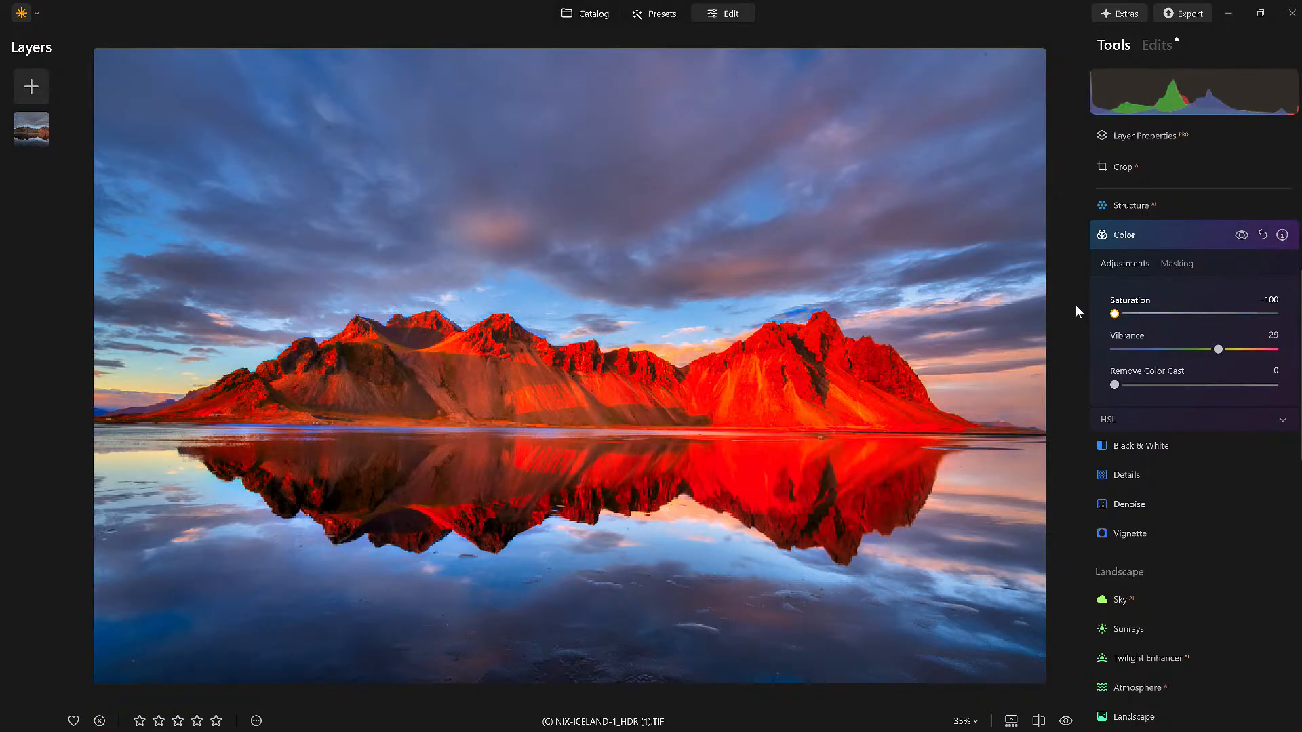
drag(1116, 314, 1190, 315)
click(1167, 318)
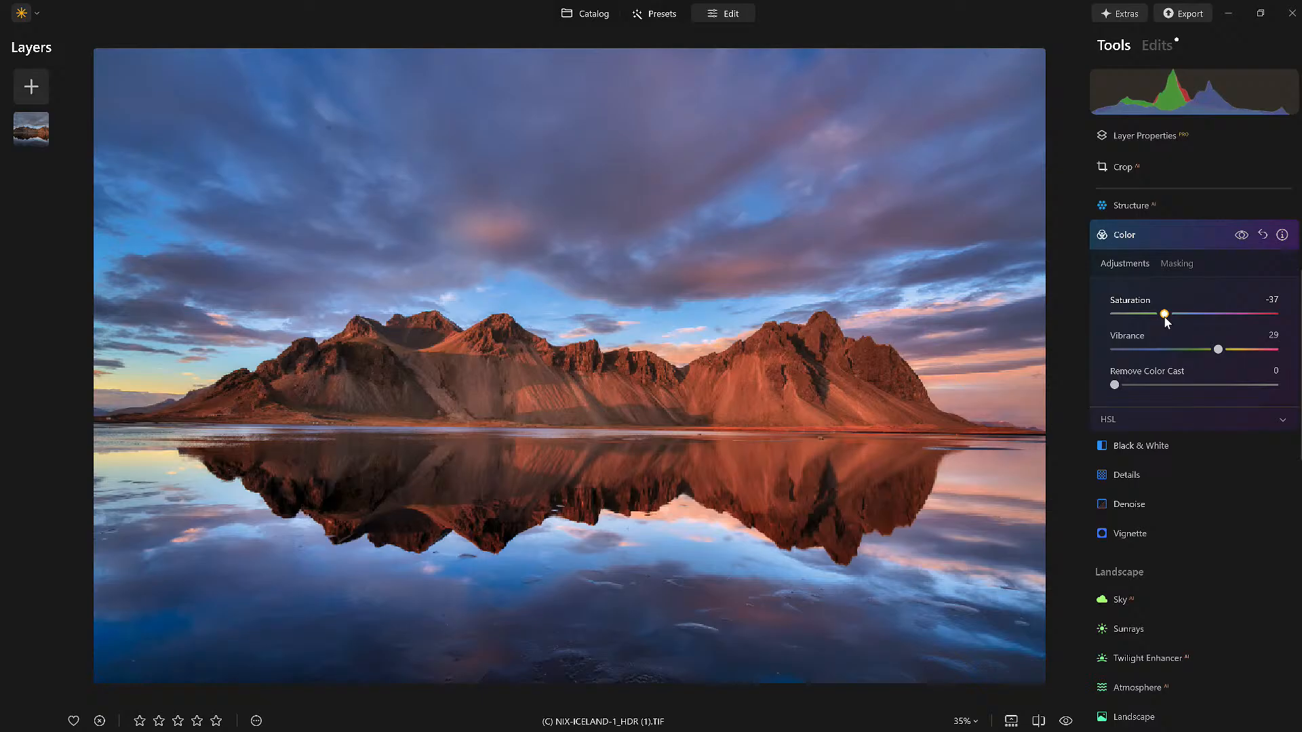
drag(1166, 318, 1177, 317)
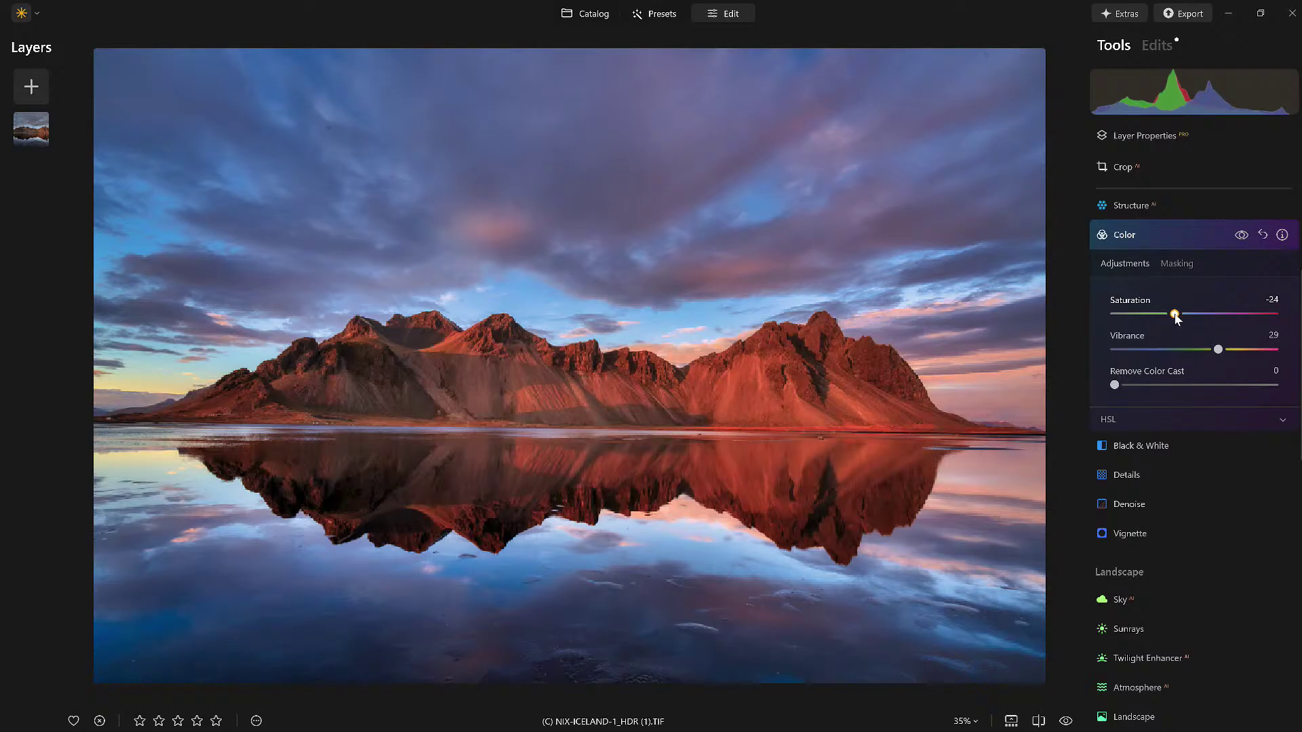
Step: Compare the Color changes on and off, nudge vibrance up and fold away the Color settings
click(1241, 237)
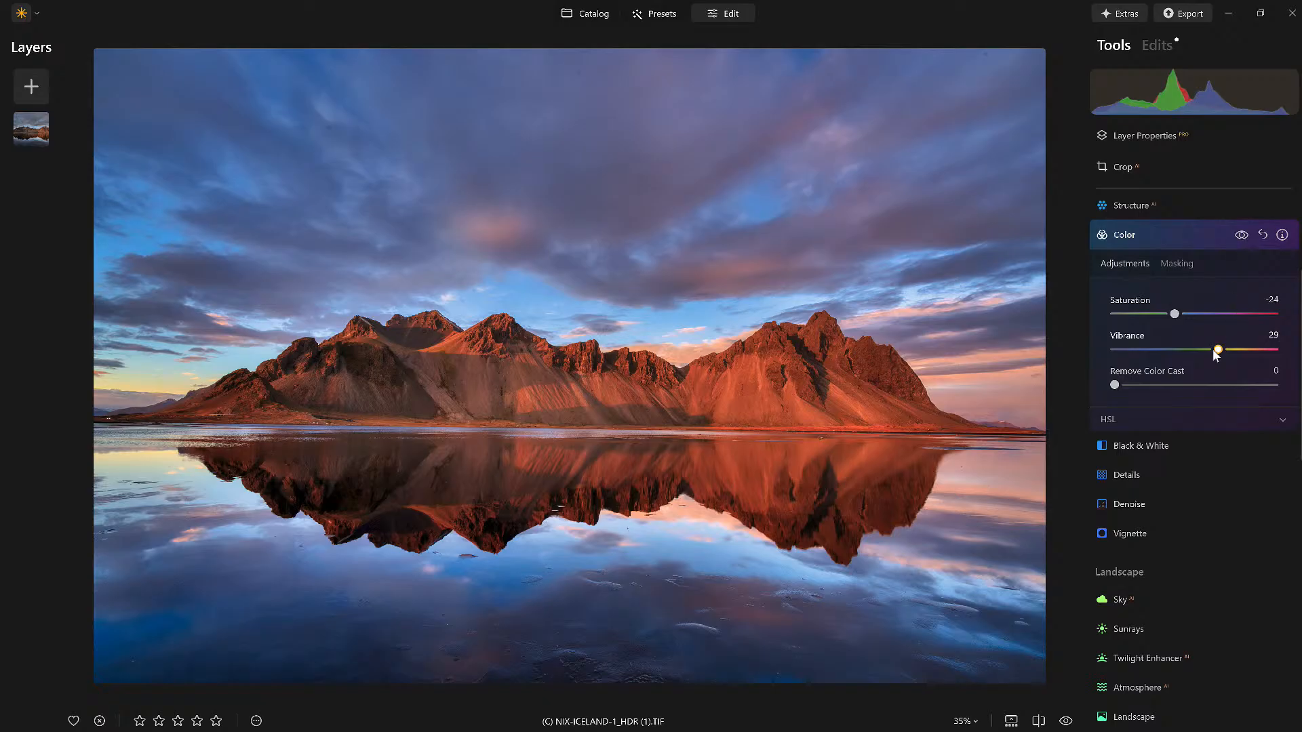
drag(1218, 351, 1225, 351)
click(1171, 236)
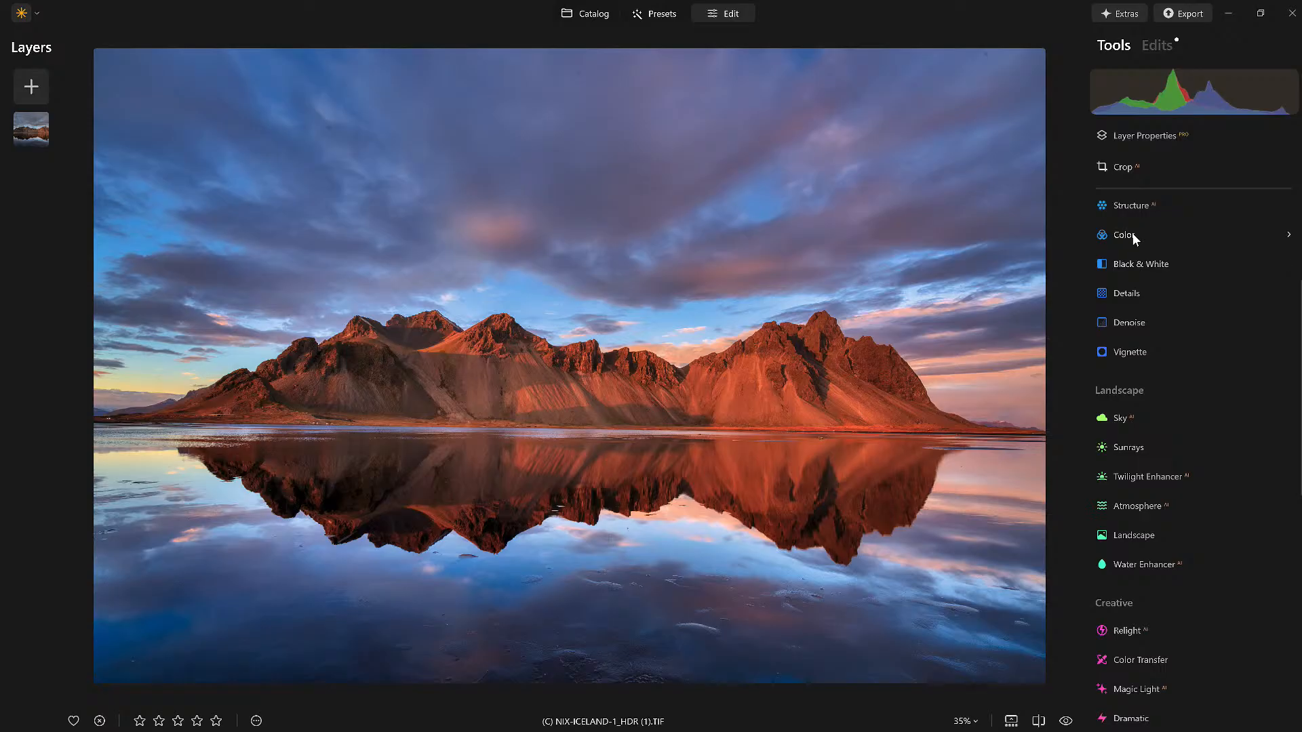
Step: Add Structure to the photo with Amount settled around 38
click(1133, 207)
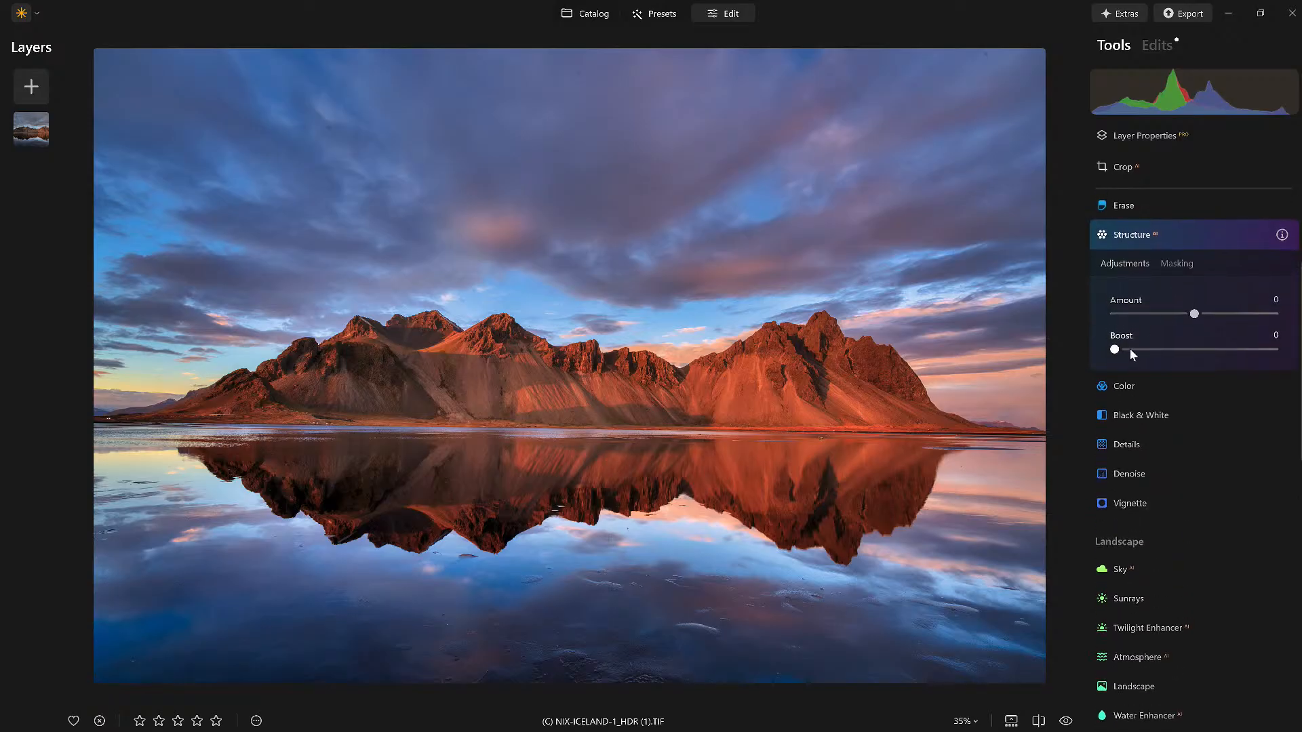
drag(1194, 314, 1278, 313)
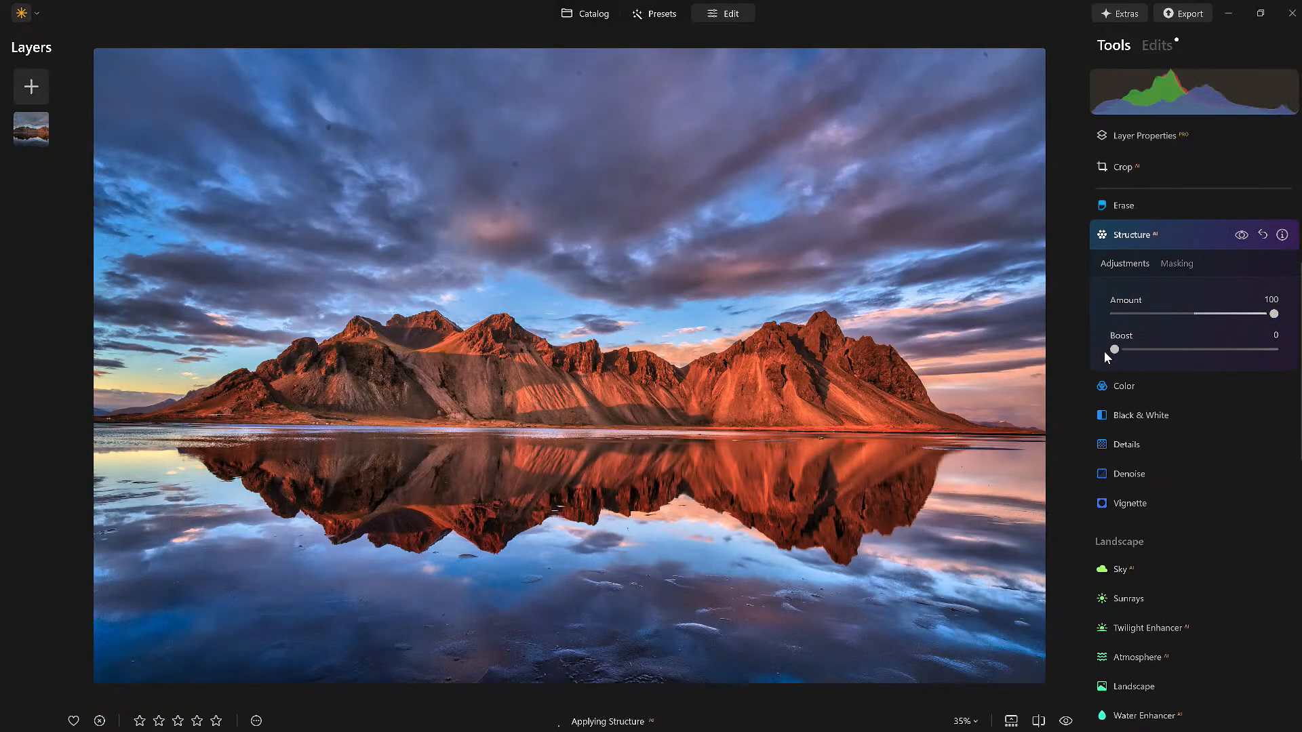
drag(1114, 351, 1175, 350)
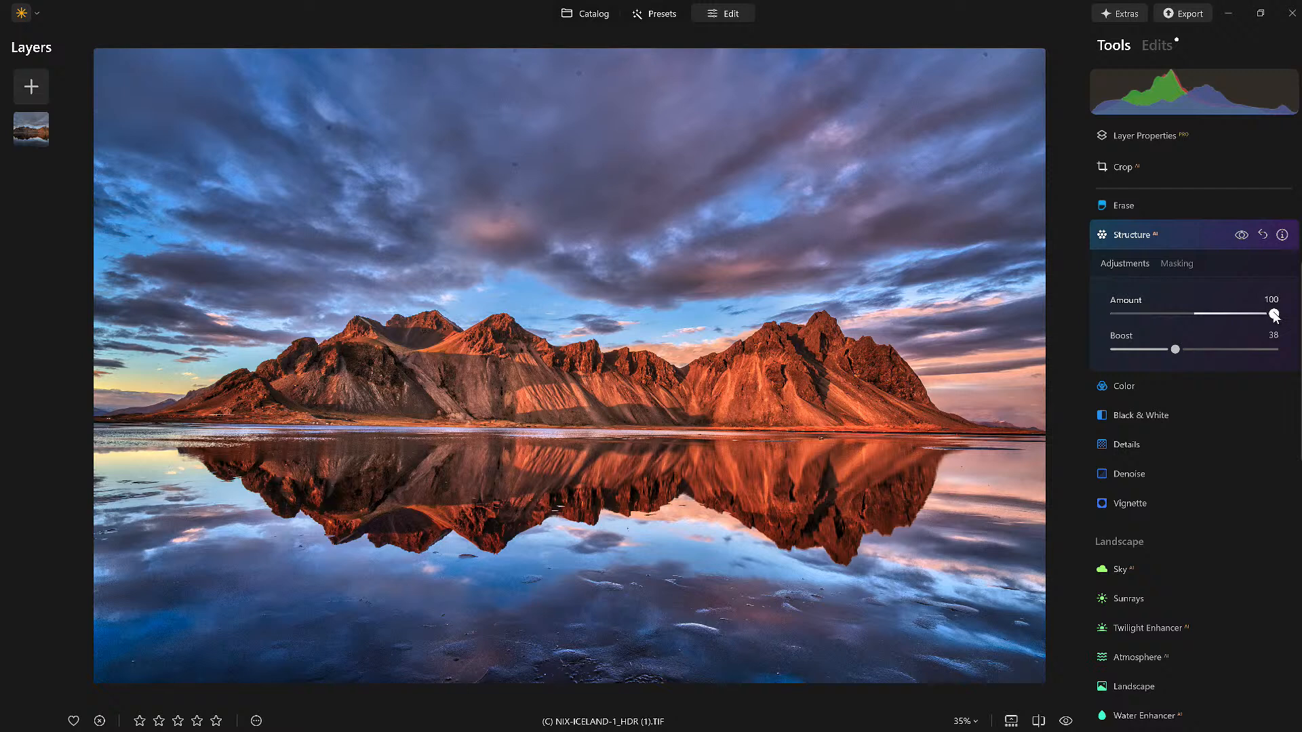
drag(1275, 314, 1226, 315)
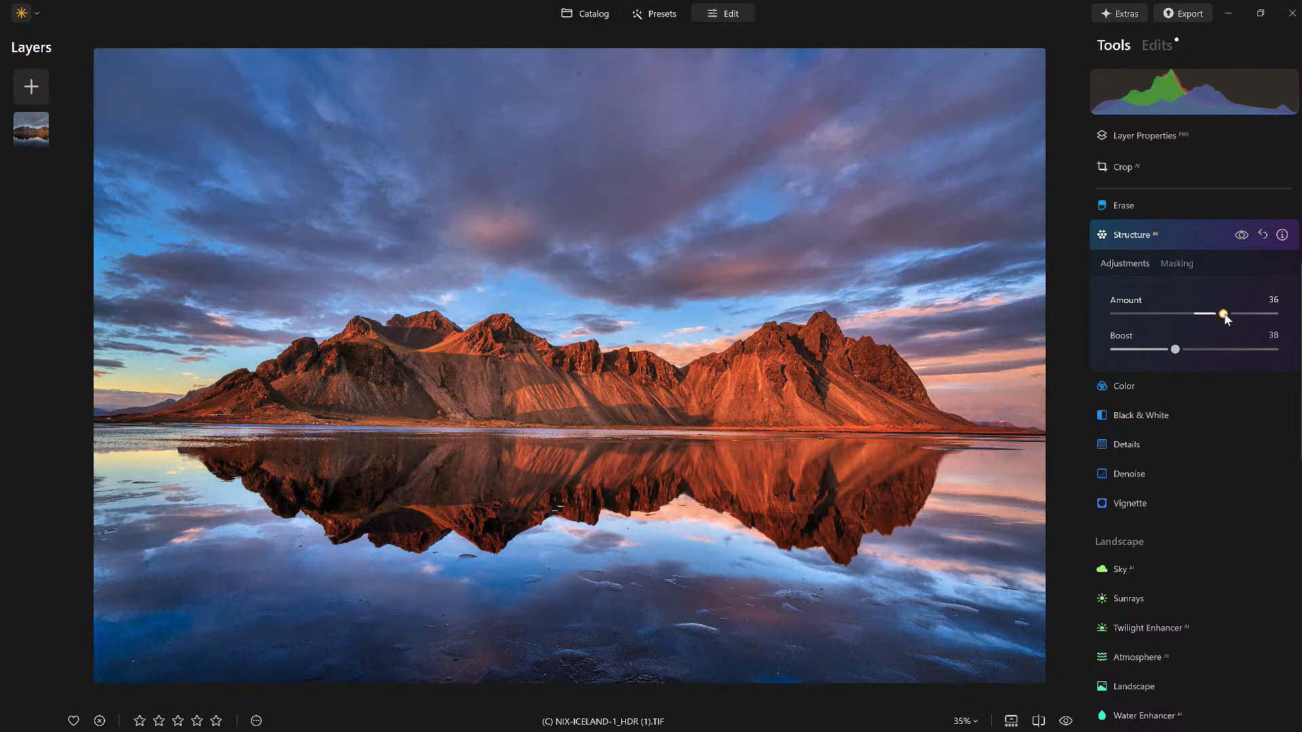
Step: Settle the Structure Boost at 29 and bring up its masking options
drag(1177, 350, 1173, 350)
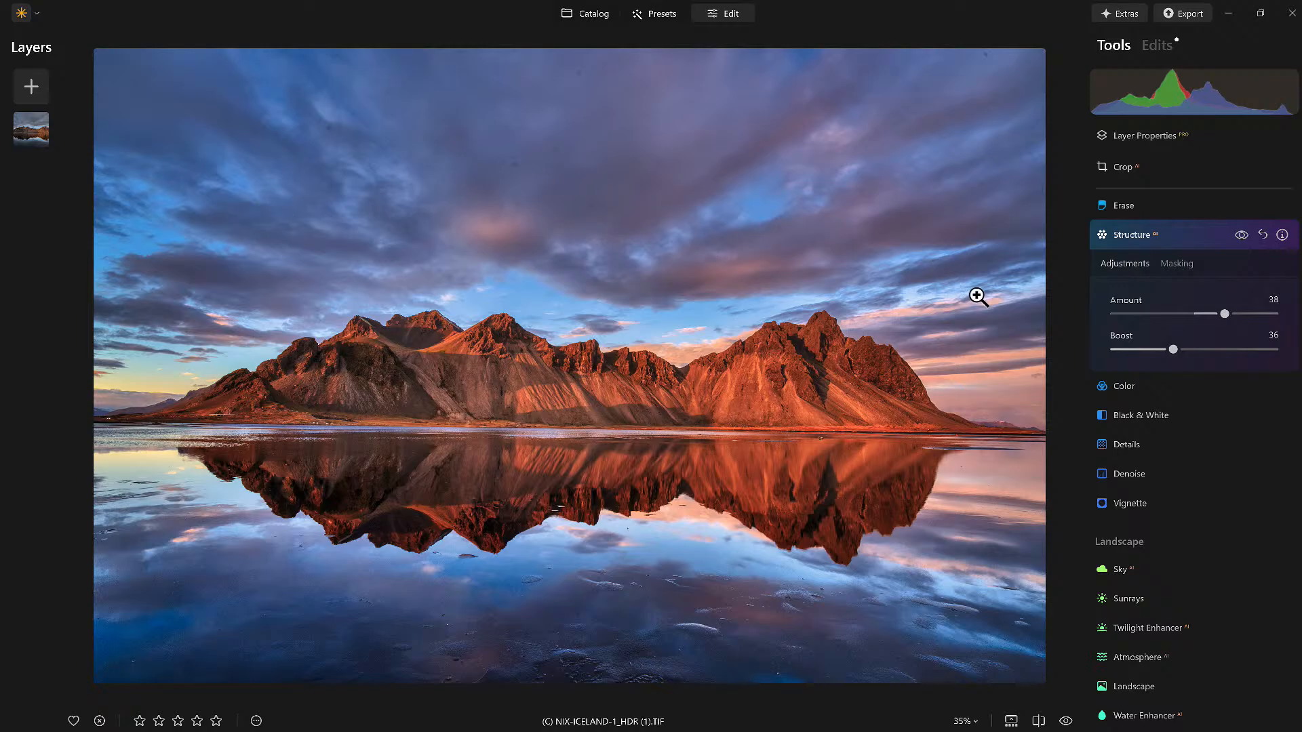
drag(1173, 350, 1117, 351)
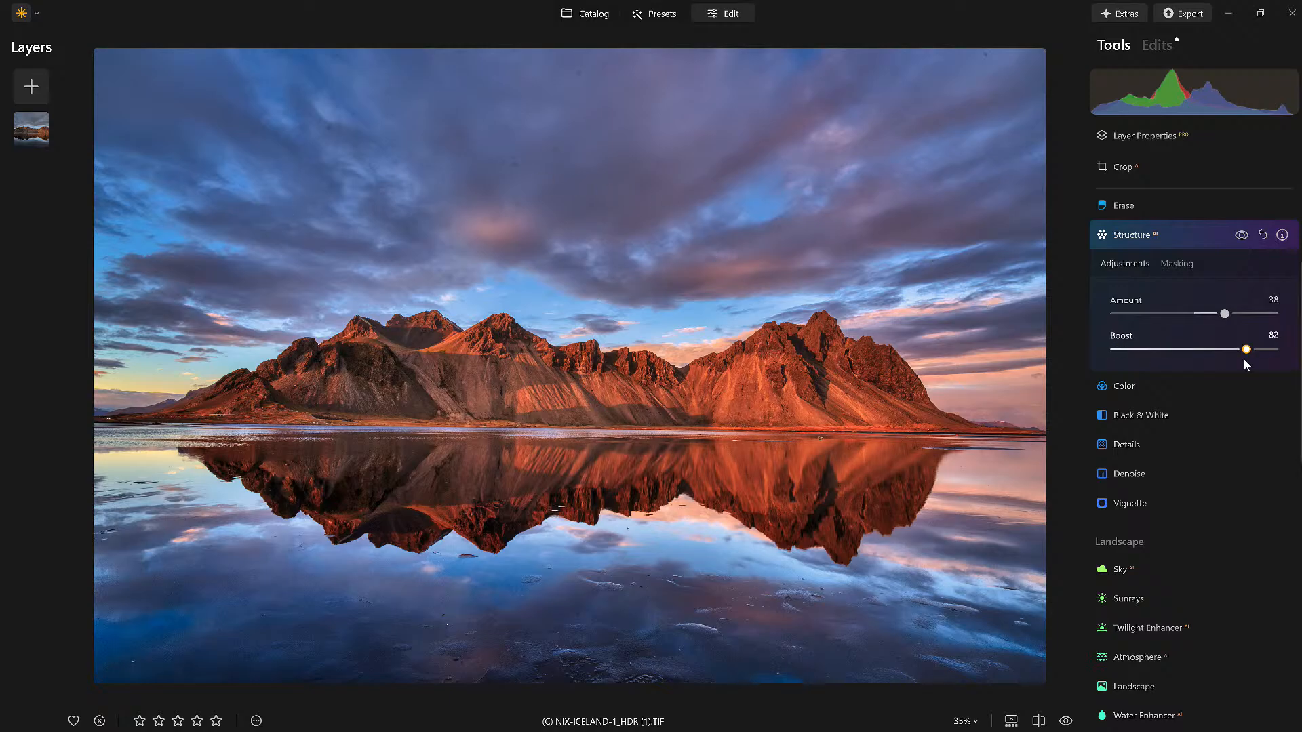
drag(1247, 349, 1162, 351)
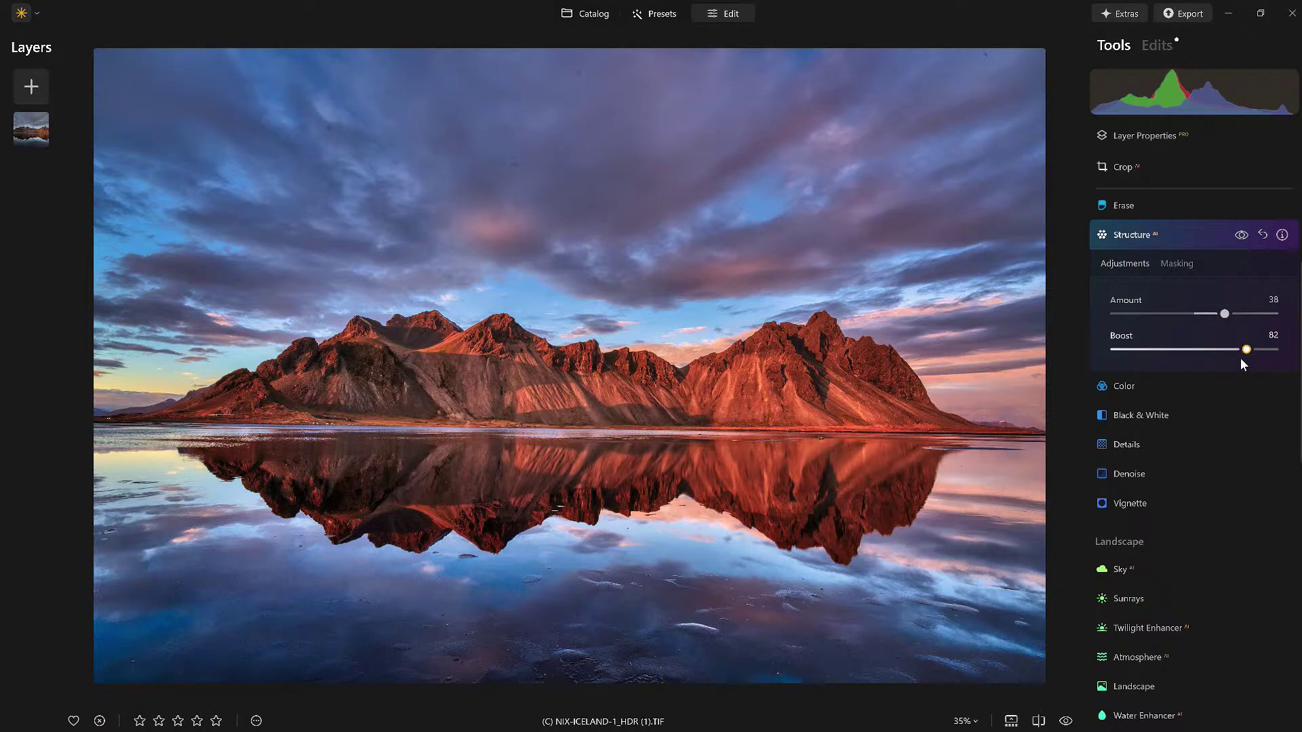
click(1175, 264)
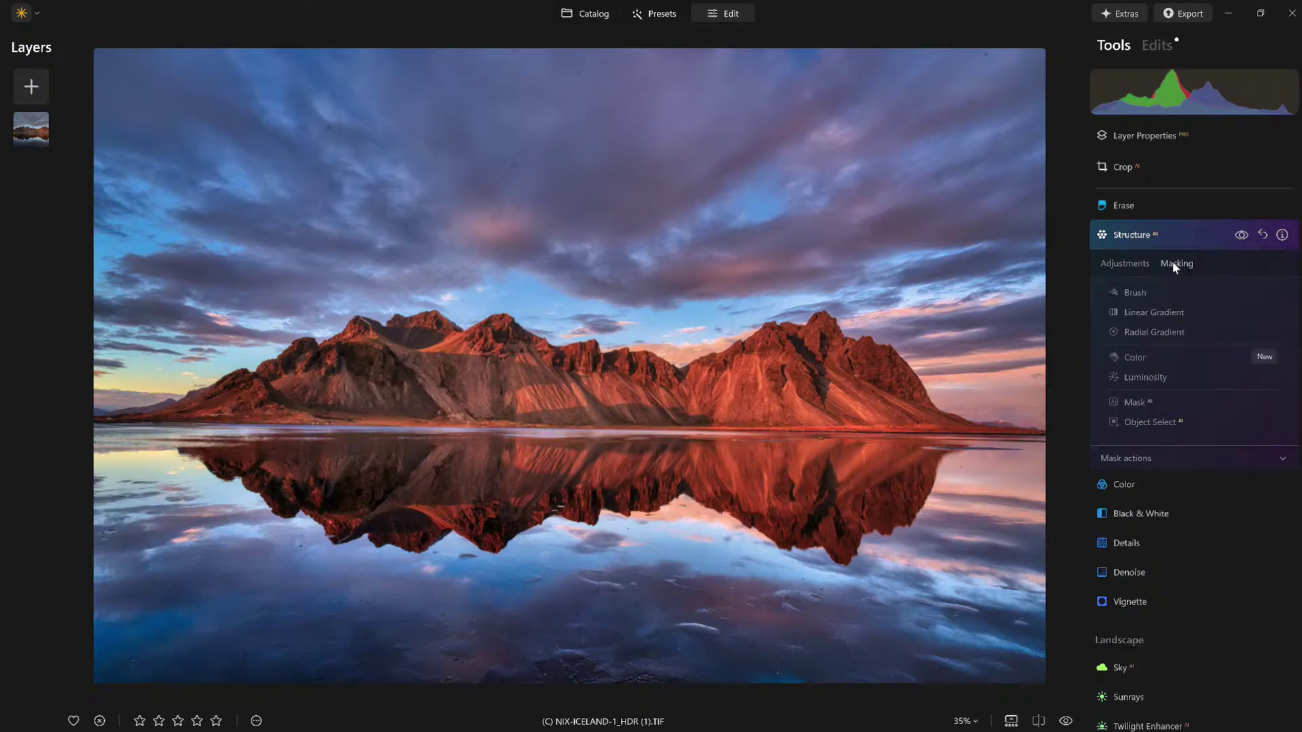
Step: Limit Structure to the sky with a Mask AI sky mask, then fold Structure away
click(1141, 401)
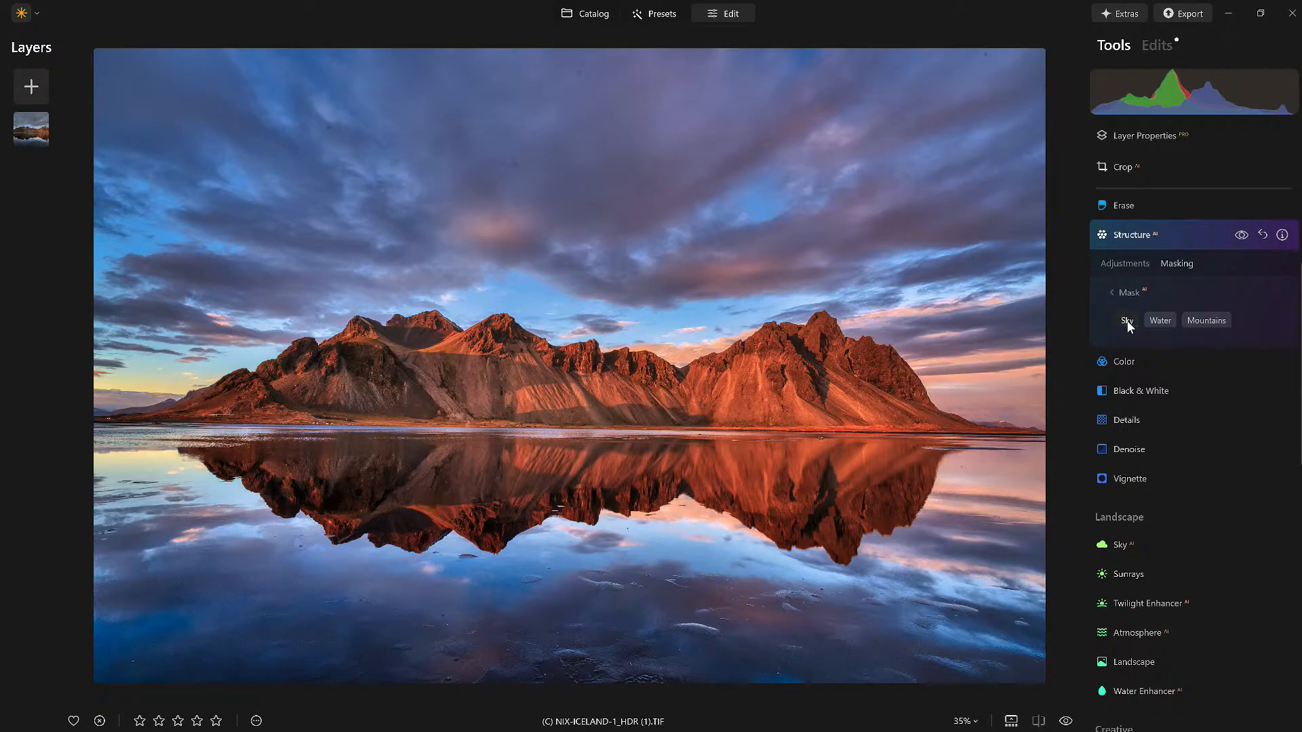
click(1128, 321)
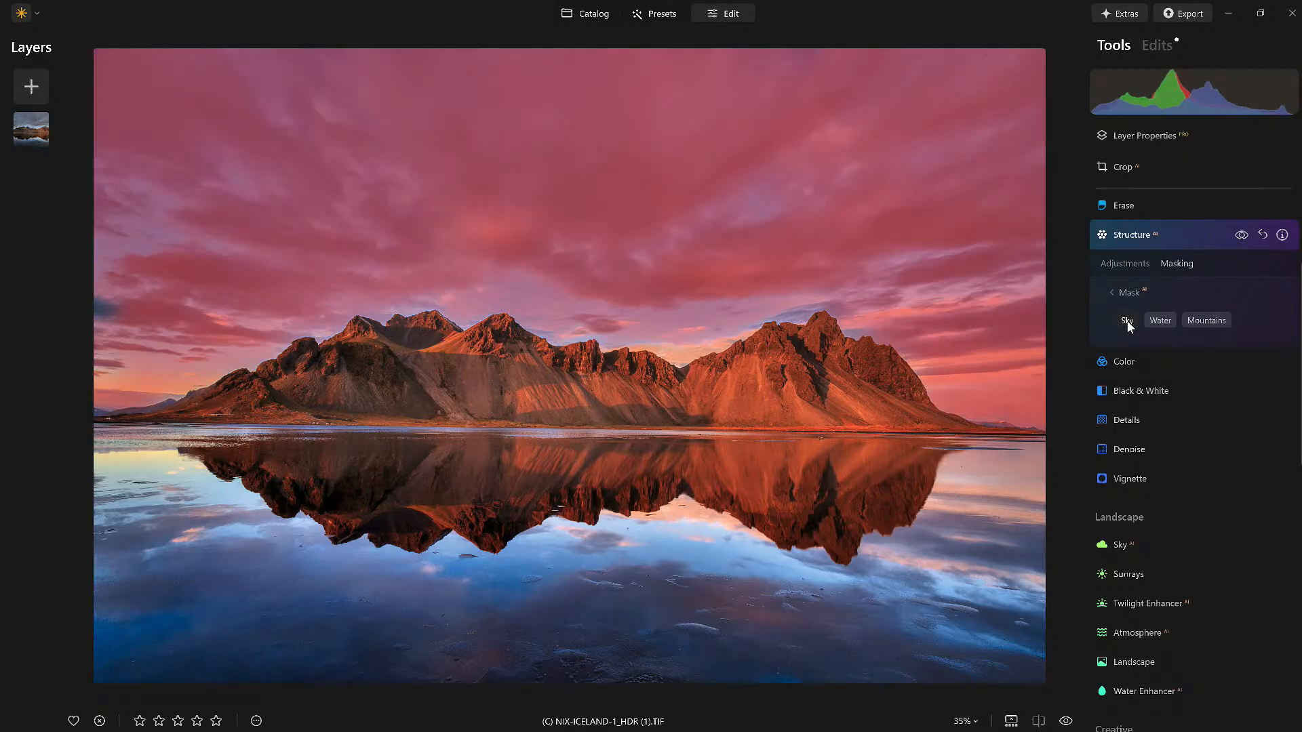
click(1114, 293)
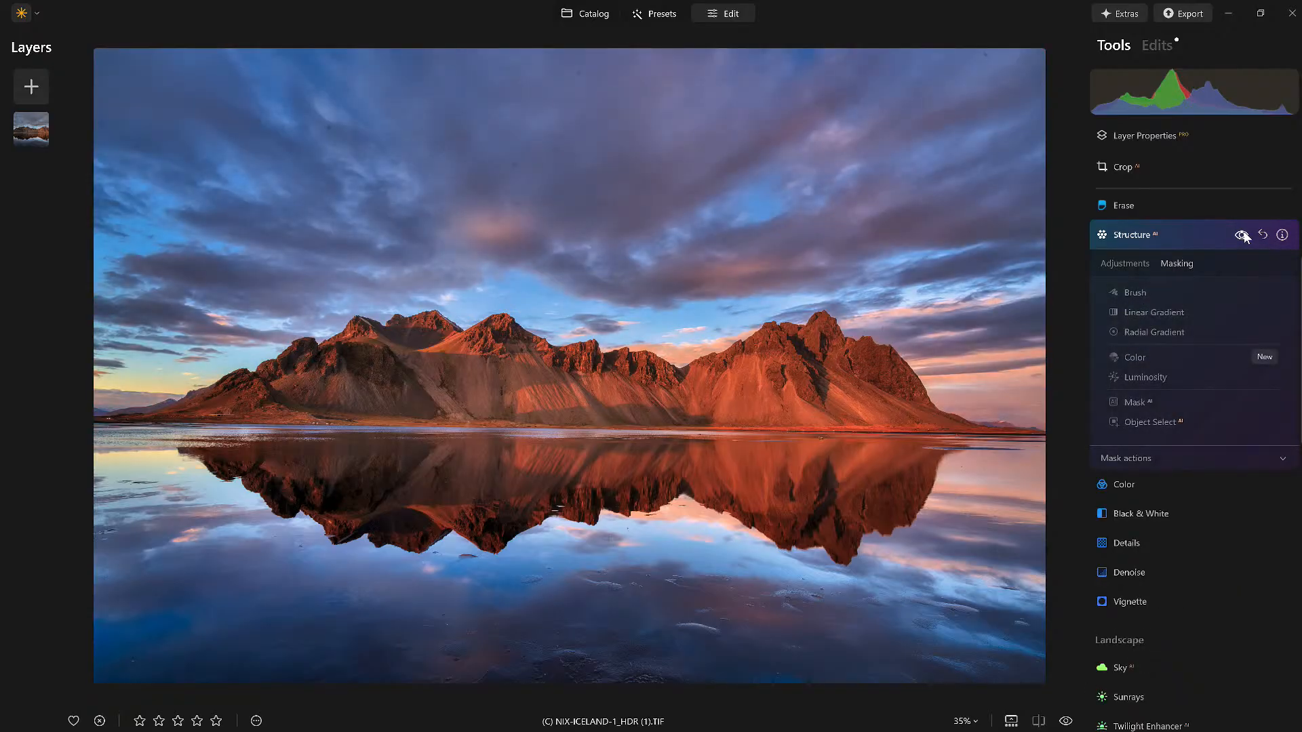
click(1212, 236)
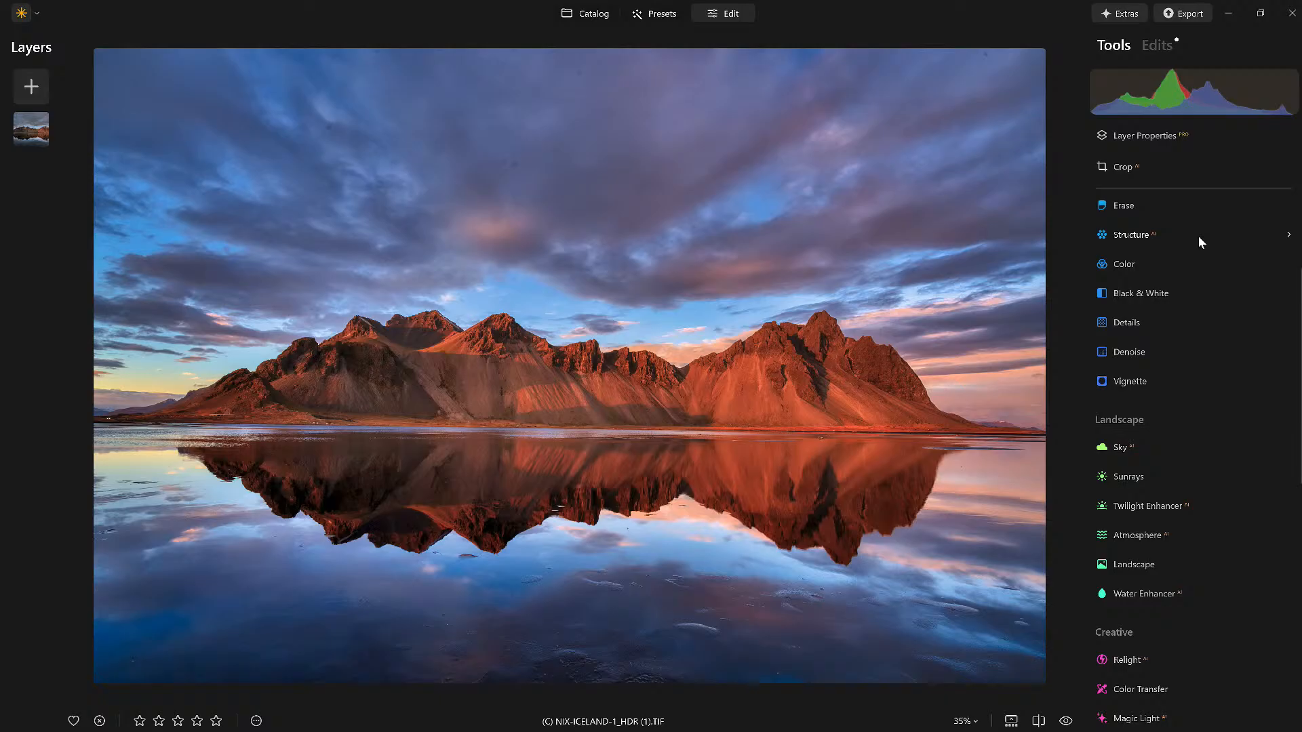
scroll(1197, 235, up, 3)
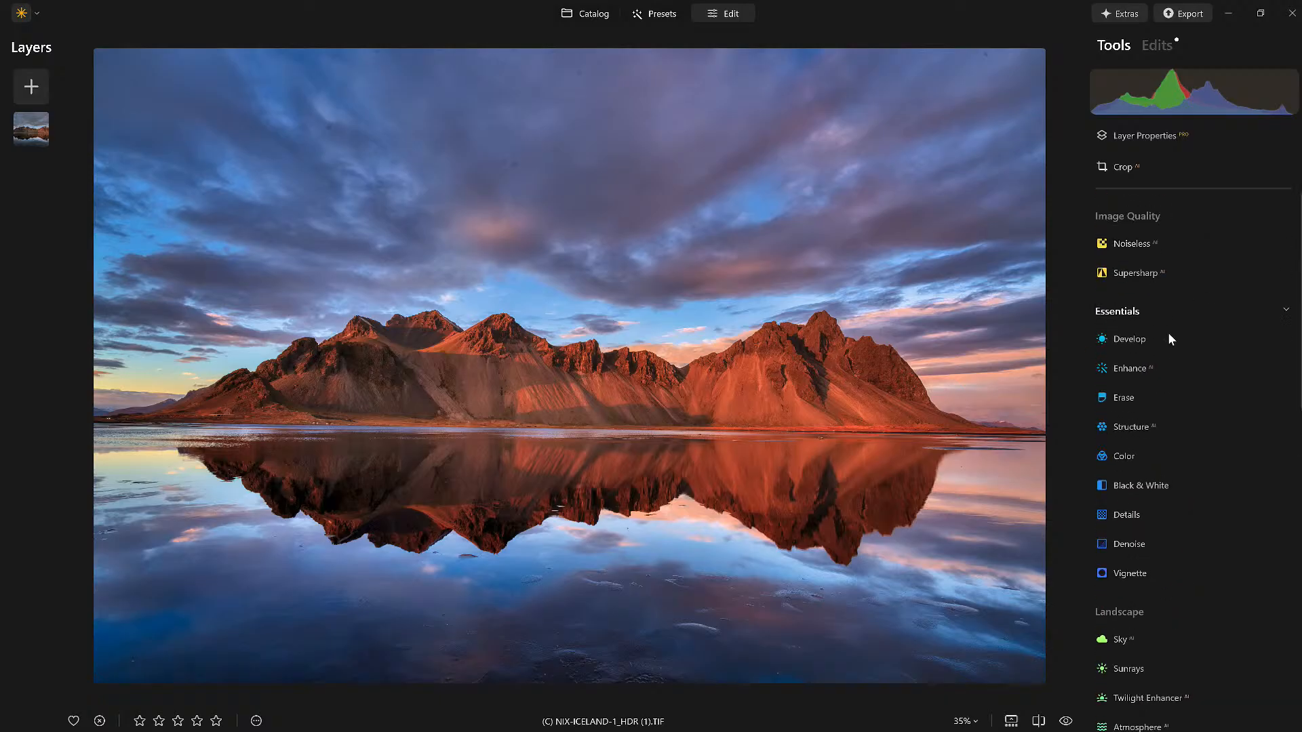
Step: In Develop, lift the shadows to 34 with exposure kept near zero
click(1129, 339)
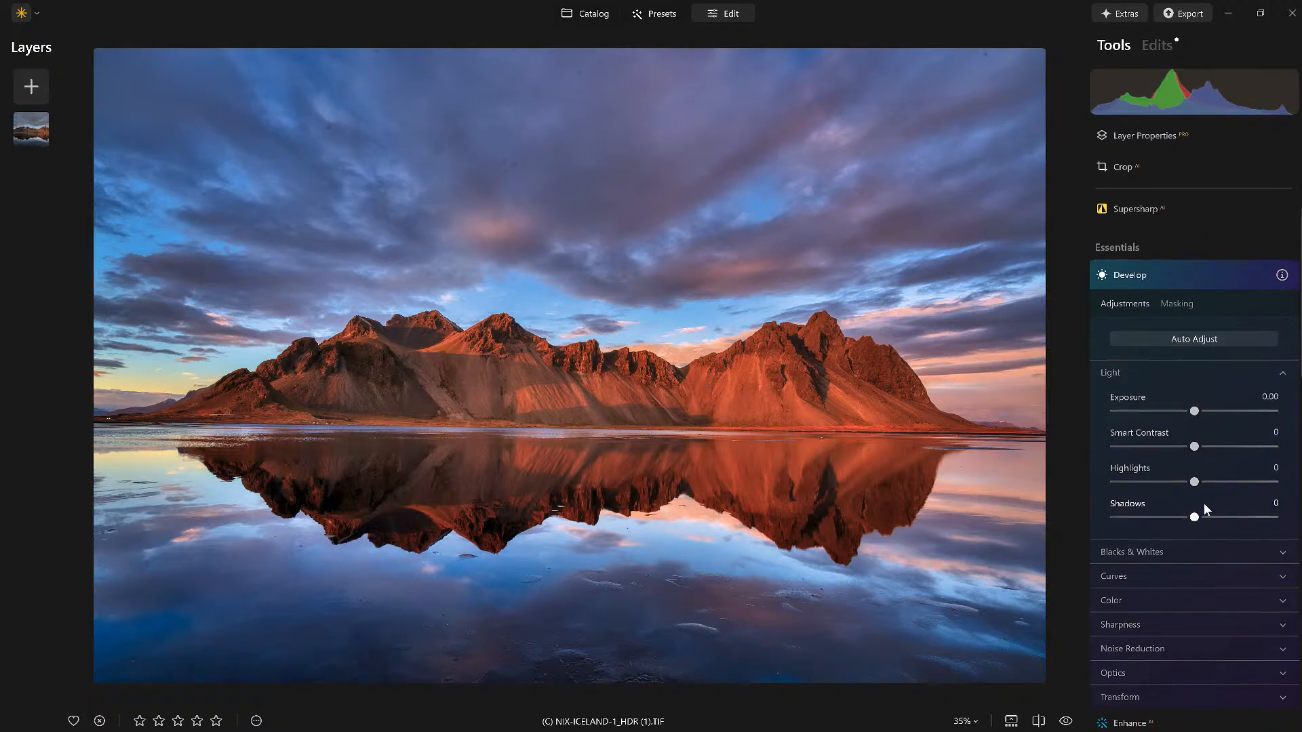
drag(1195, 518, 1224, 517)
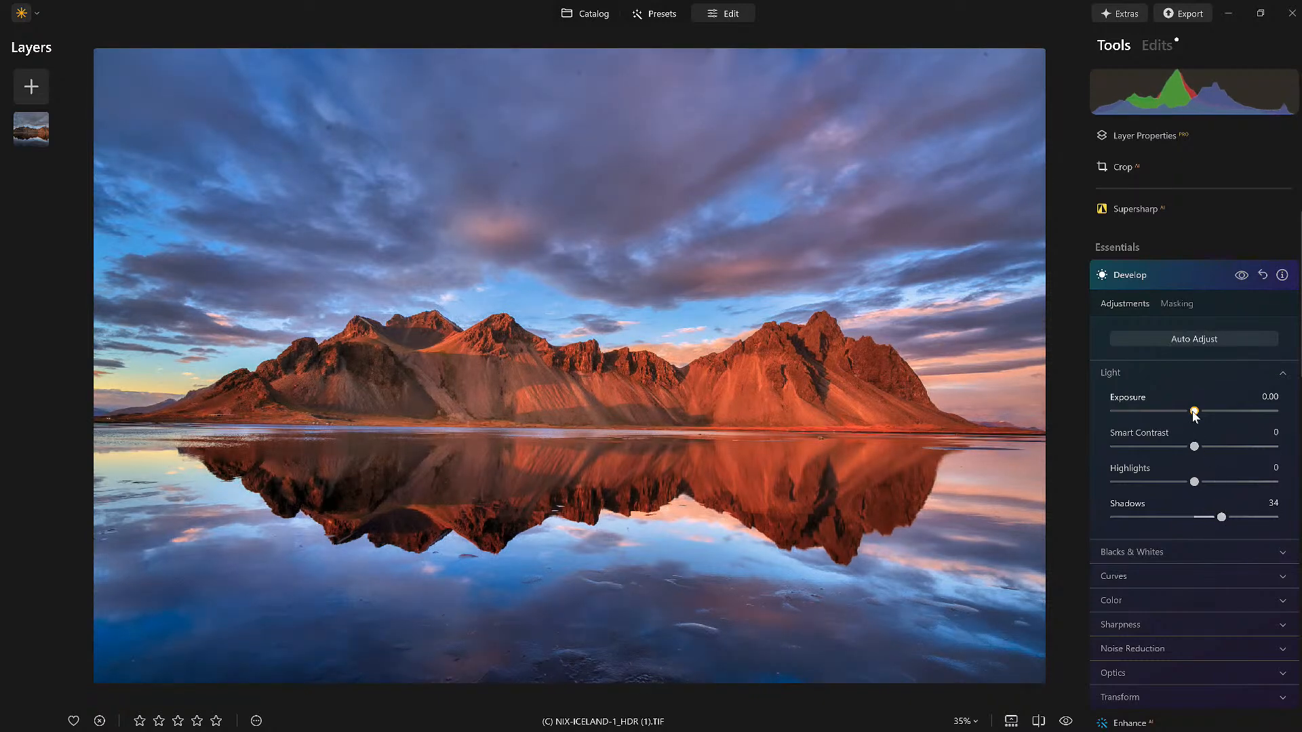
drag(1194, 411, 1194, 411)
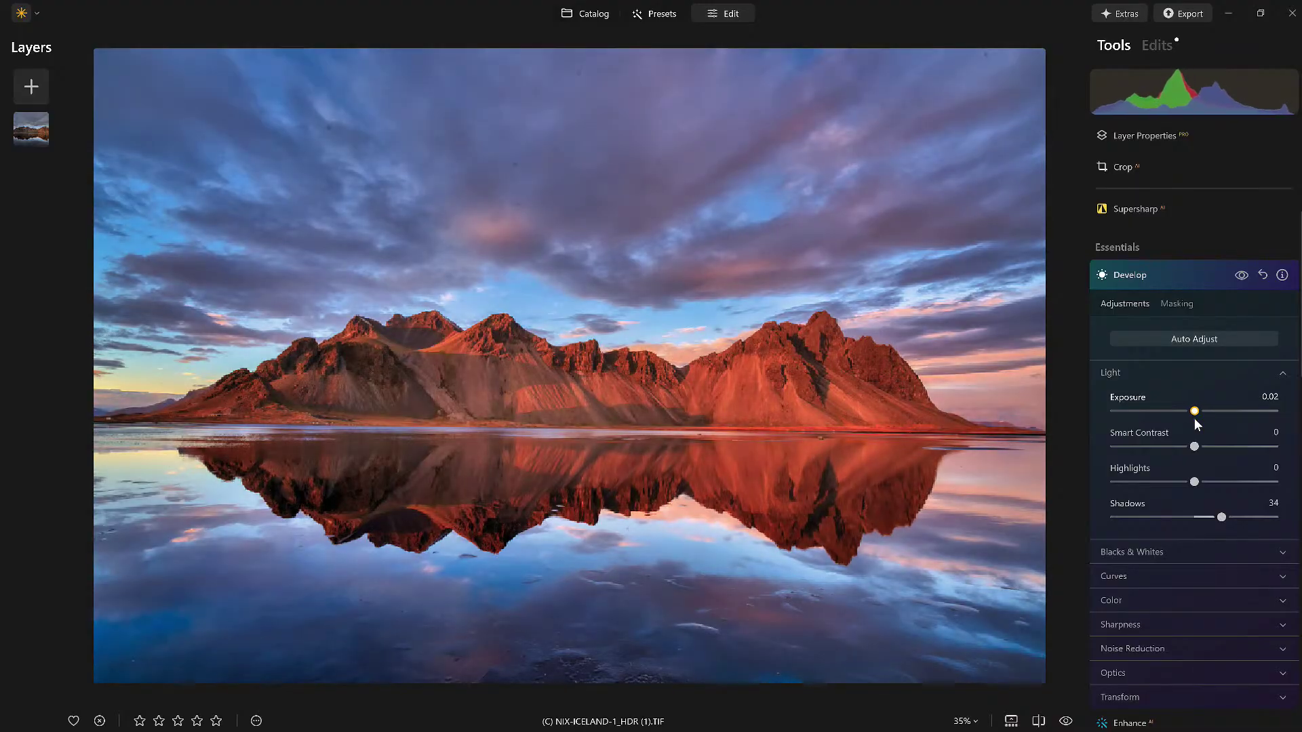
Step: Compare Develop on/off, fold it away, and move on to Vignette
click(1241, 274)
click(1193, 274)
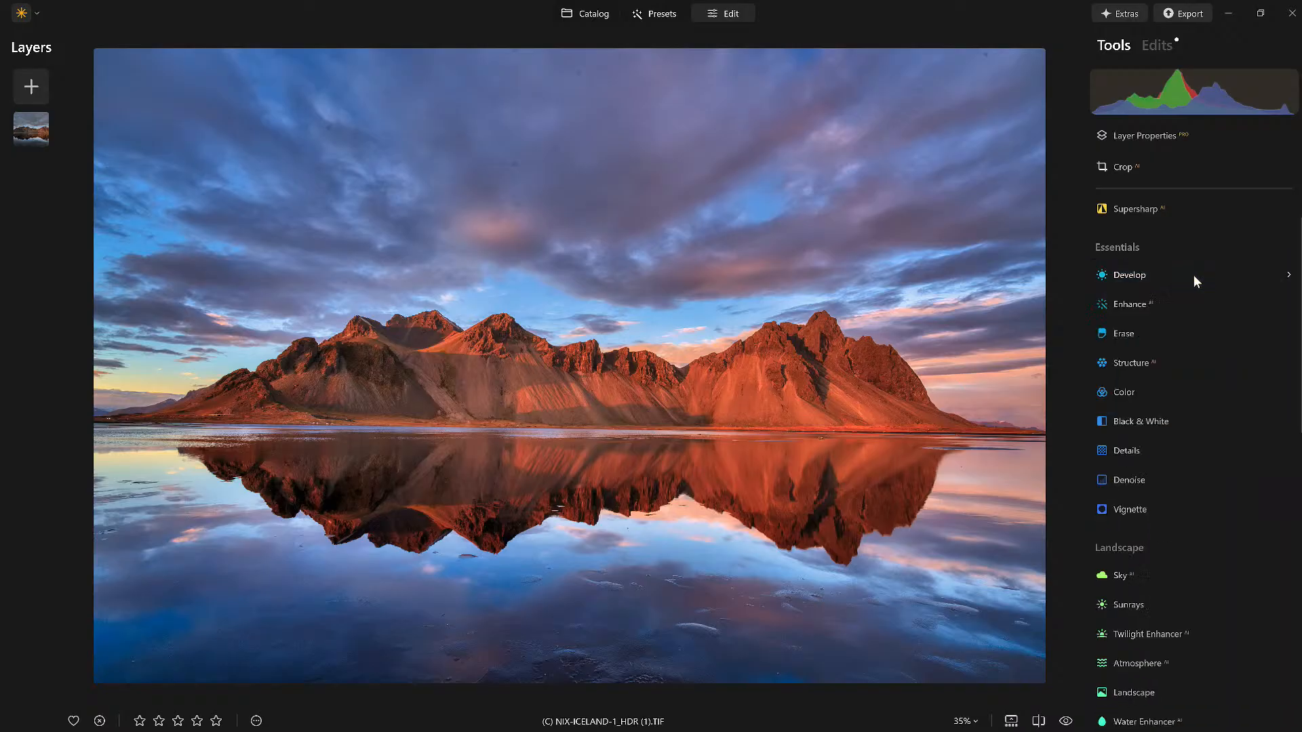
click(1119, 509)
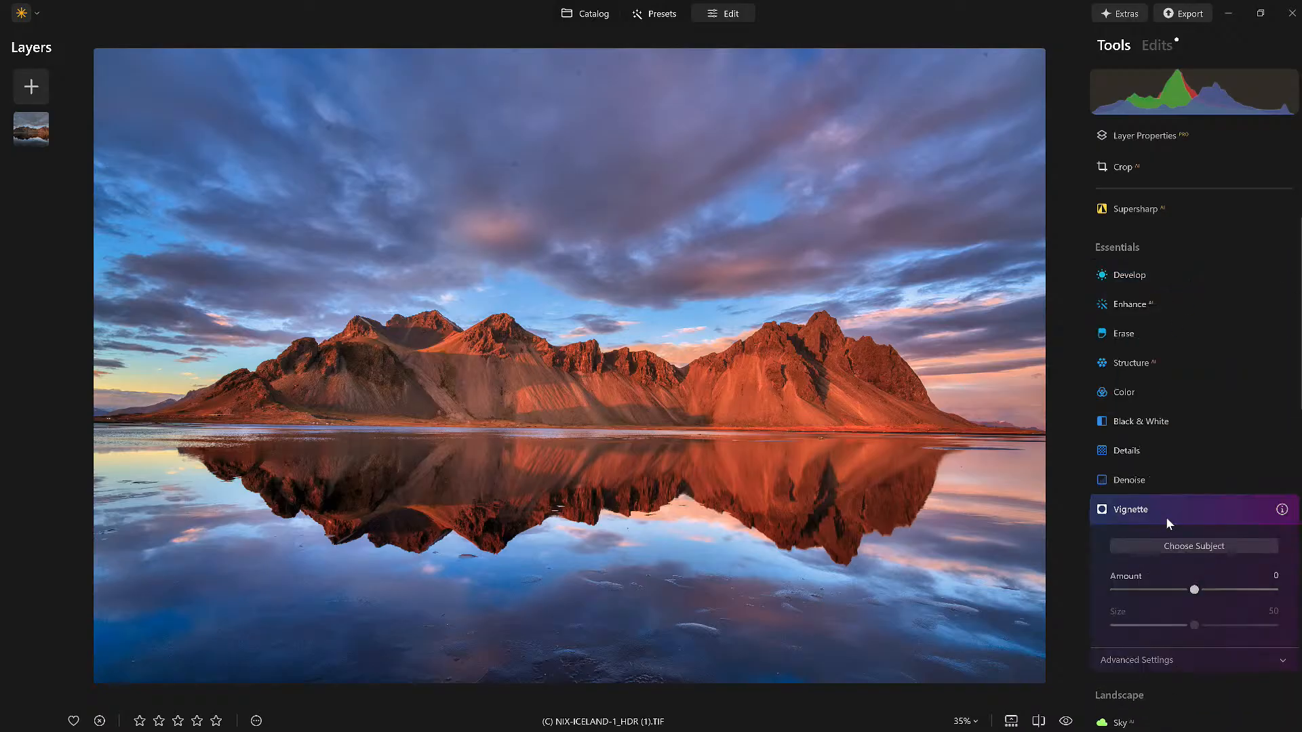
mouse_move(1192, 590)
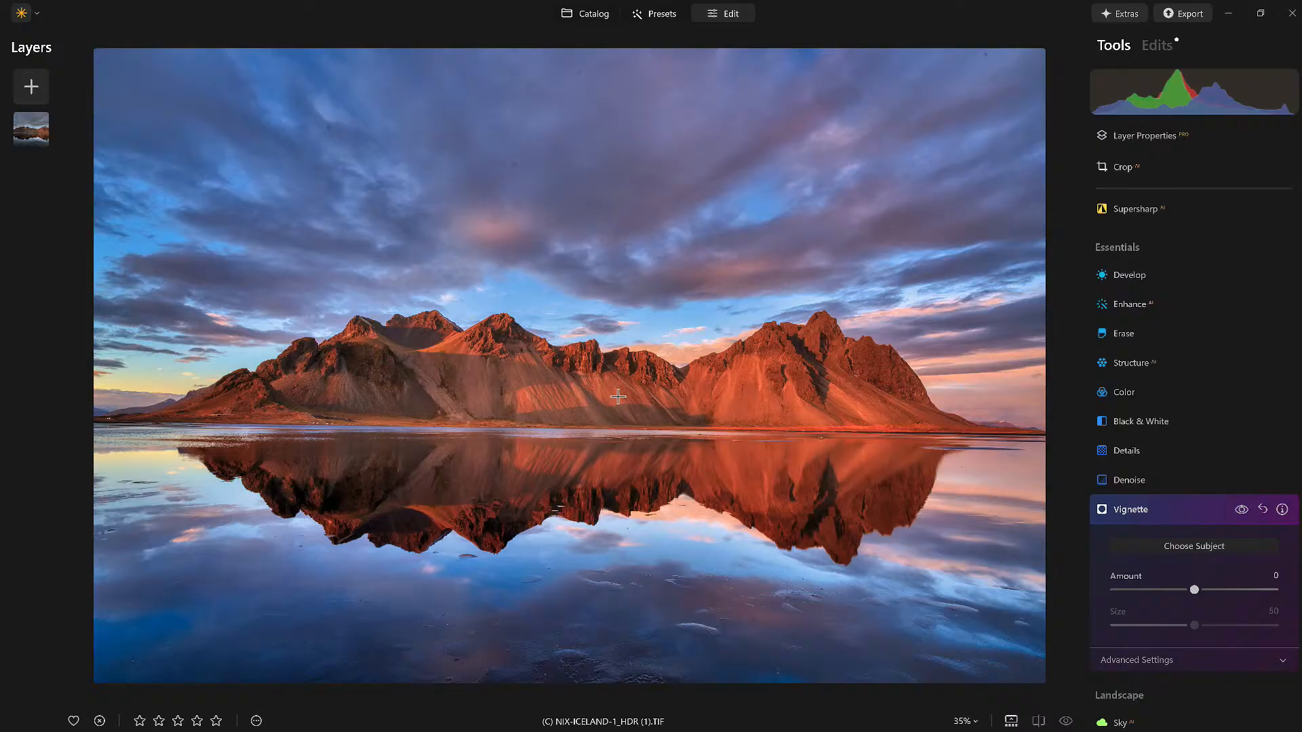
Step: Set the vignette to Amount -52, Size 35 and Inner Light 17 in Advanced Settings
drag(1194, 591, 1137, 590)
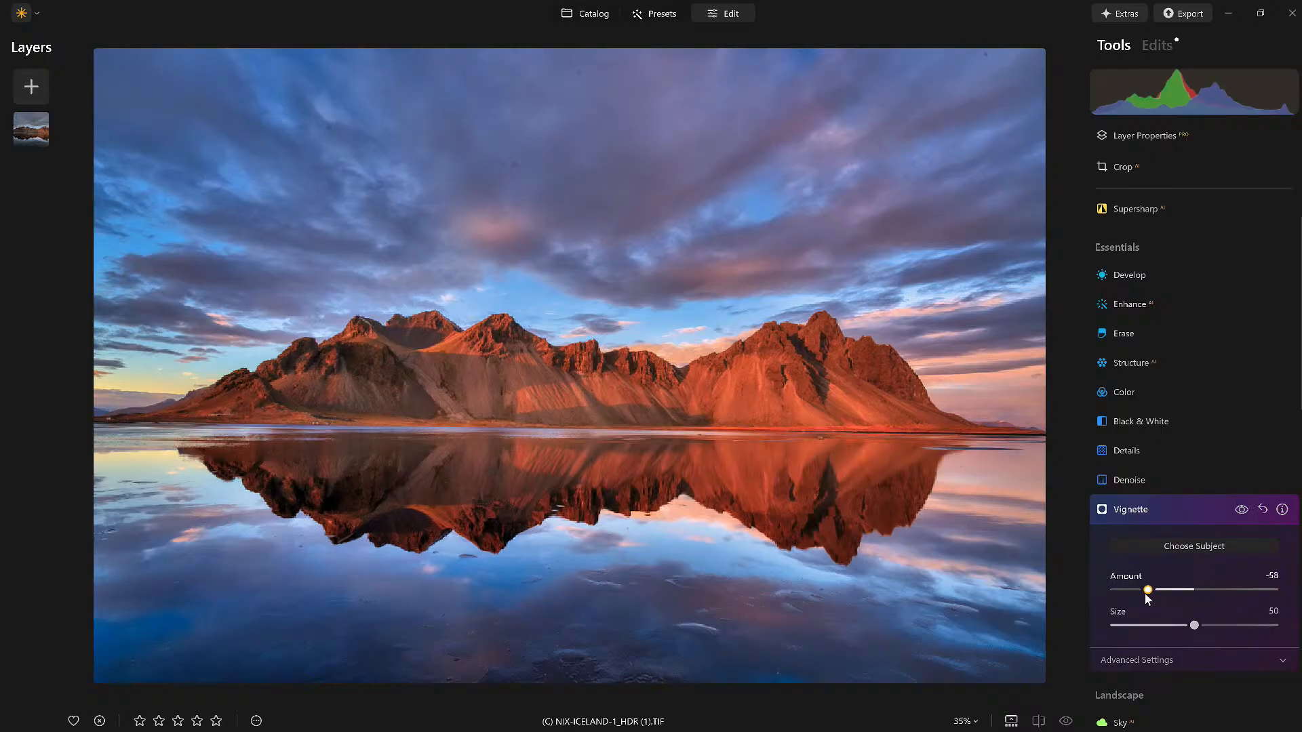
drag(1194, 625, 1171, 625)
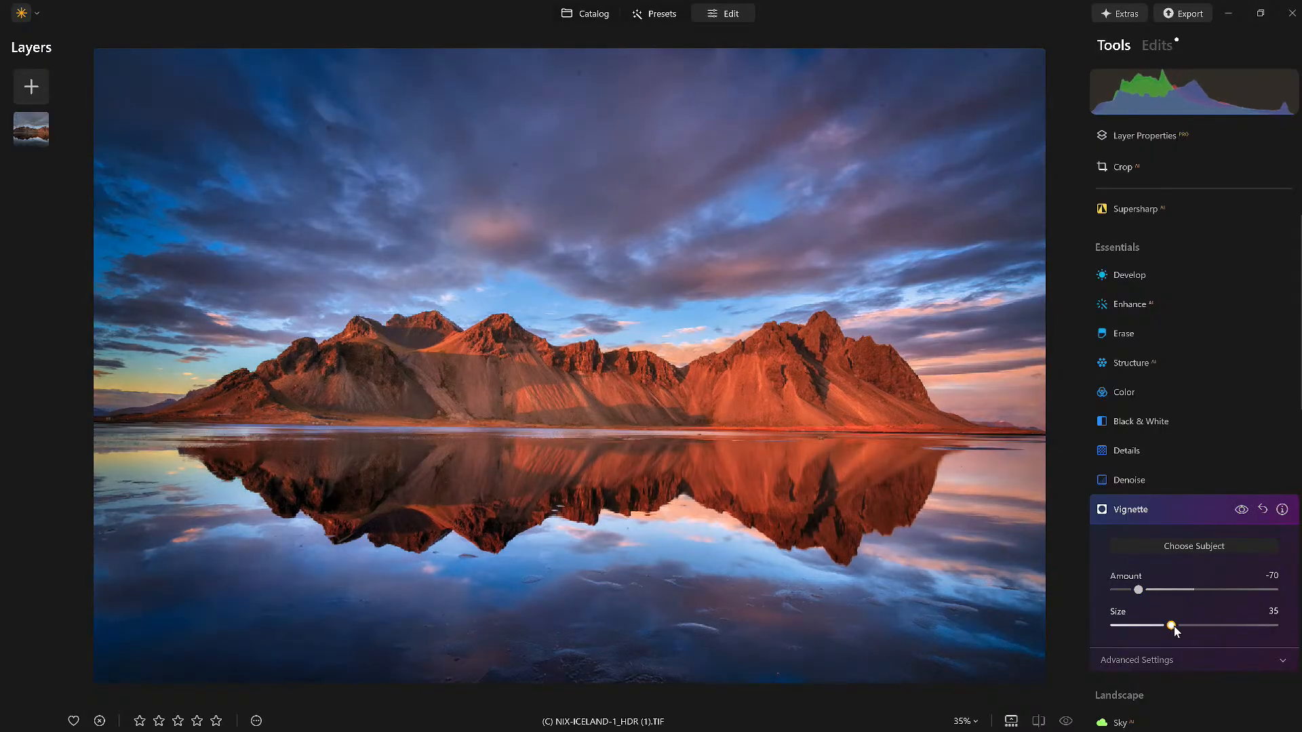
click(1173, 660)
scroll(1170, 662, down, 3)
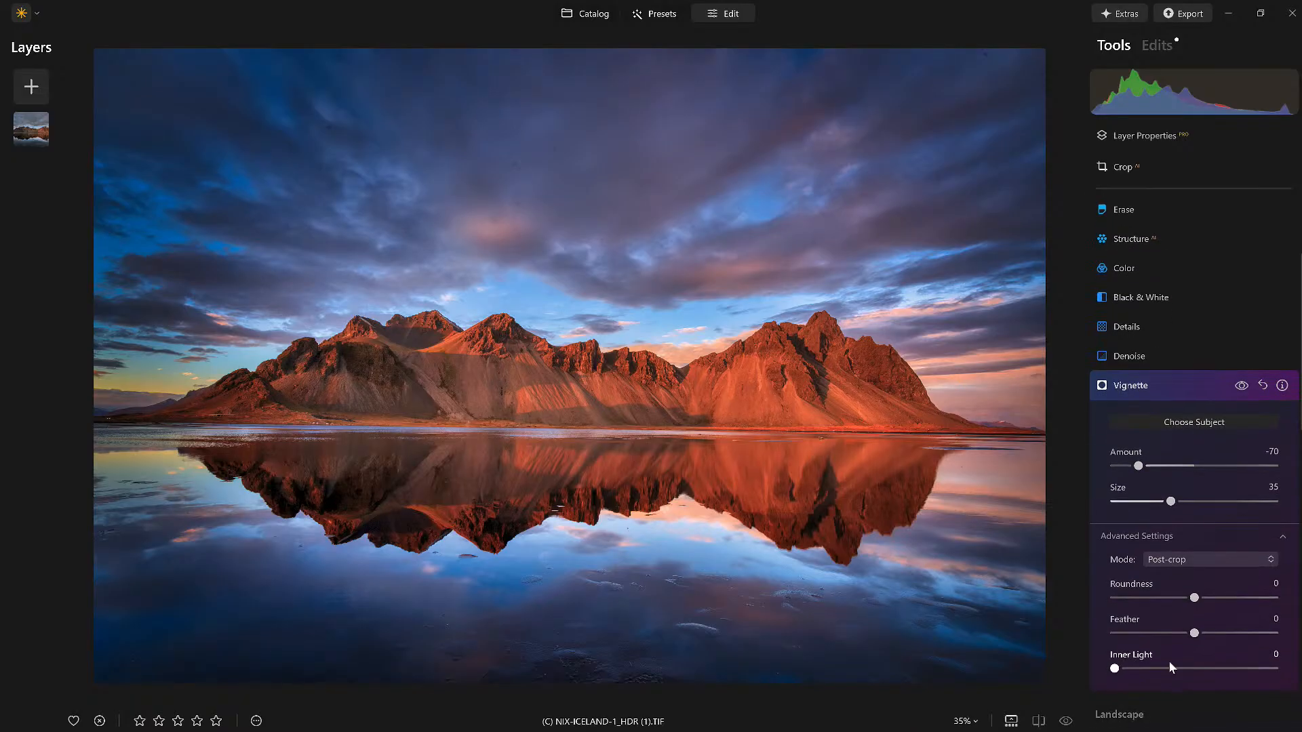
click(1117, 664)
drag(1117, 665, 1201, 665)
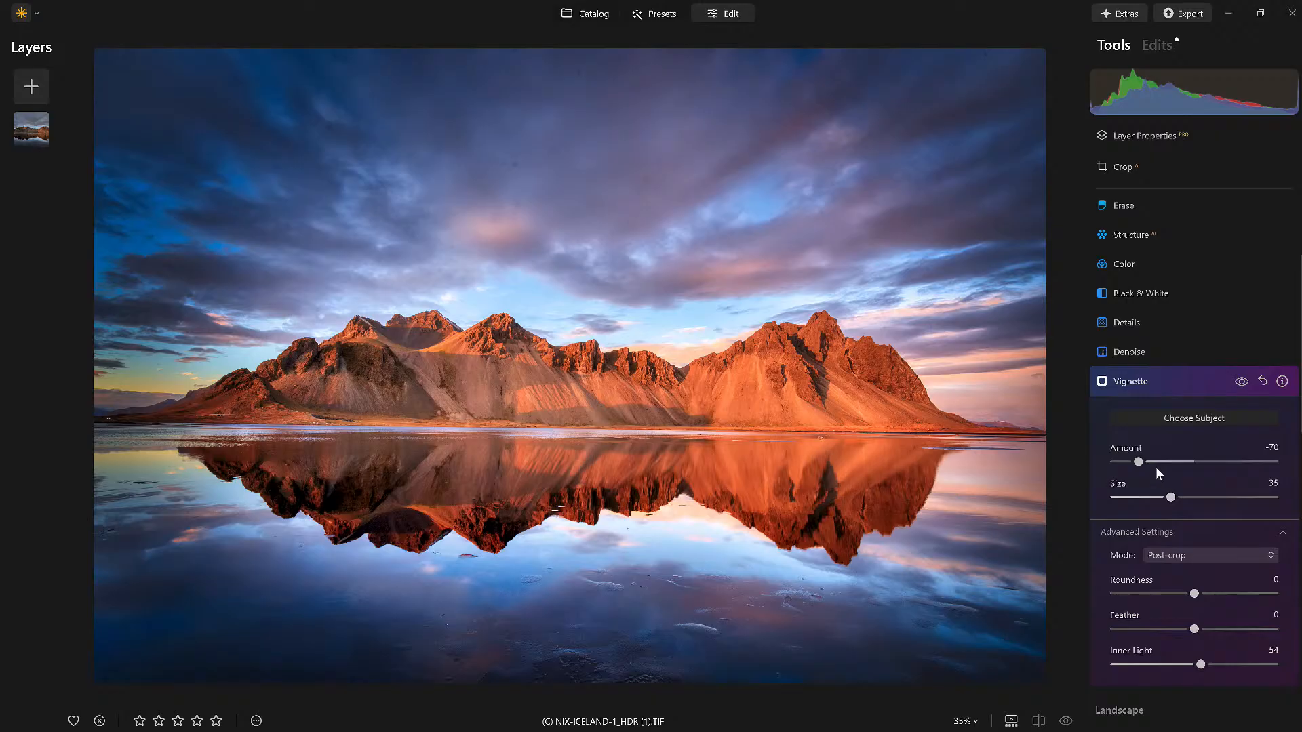
drag(1140, 463, 1152, 463)
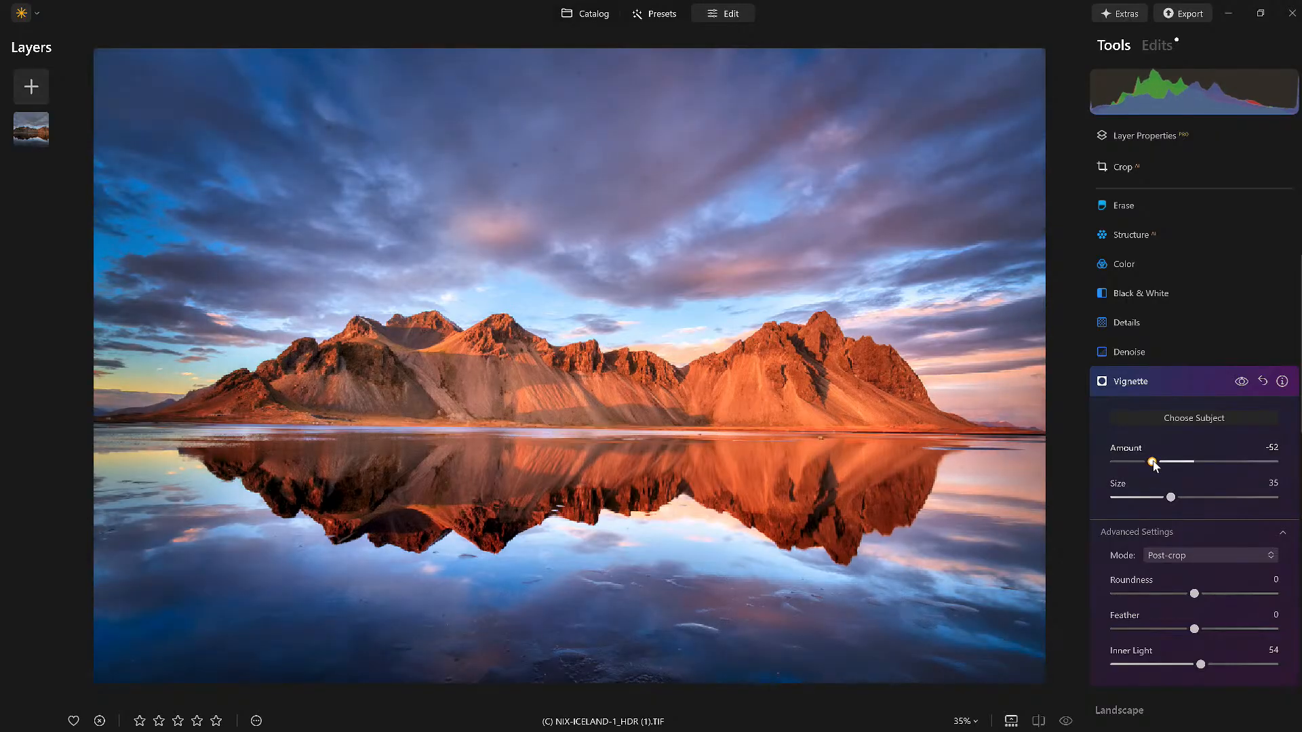
drag(1200, 665, 1143, 666)
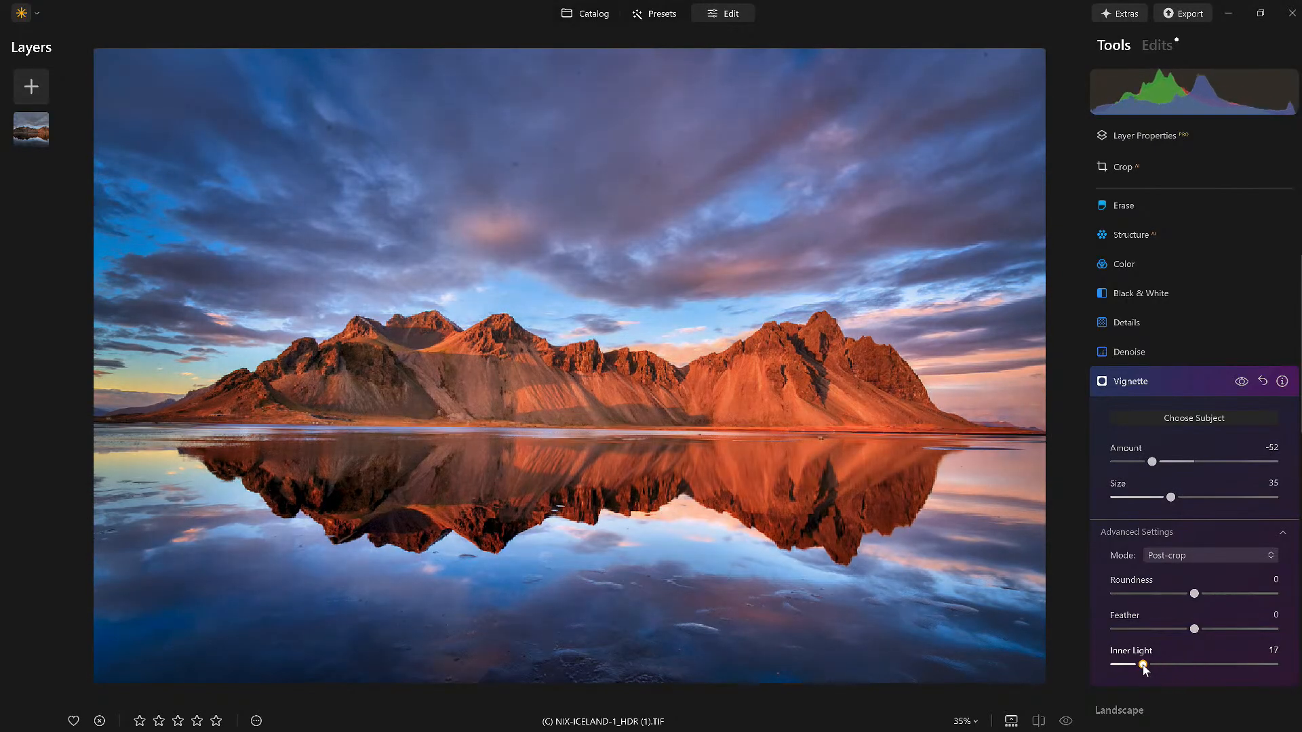
Step: Toggle the vignette on and off to judge its effect, then fold it away
click(1241, 382)
click(1241, 381)
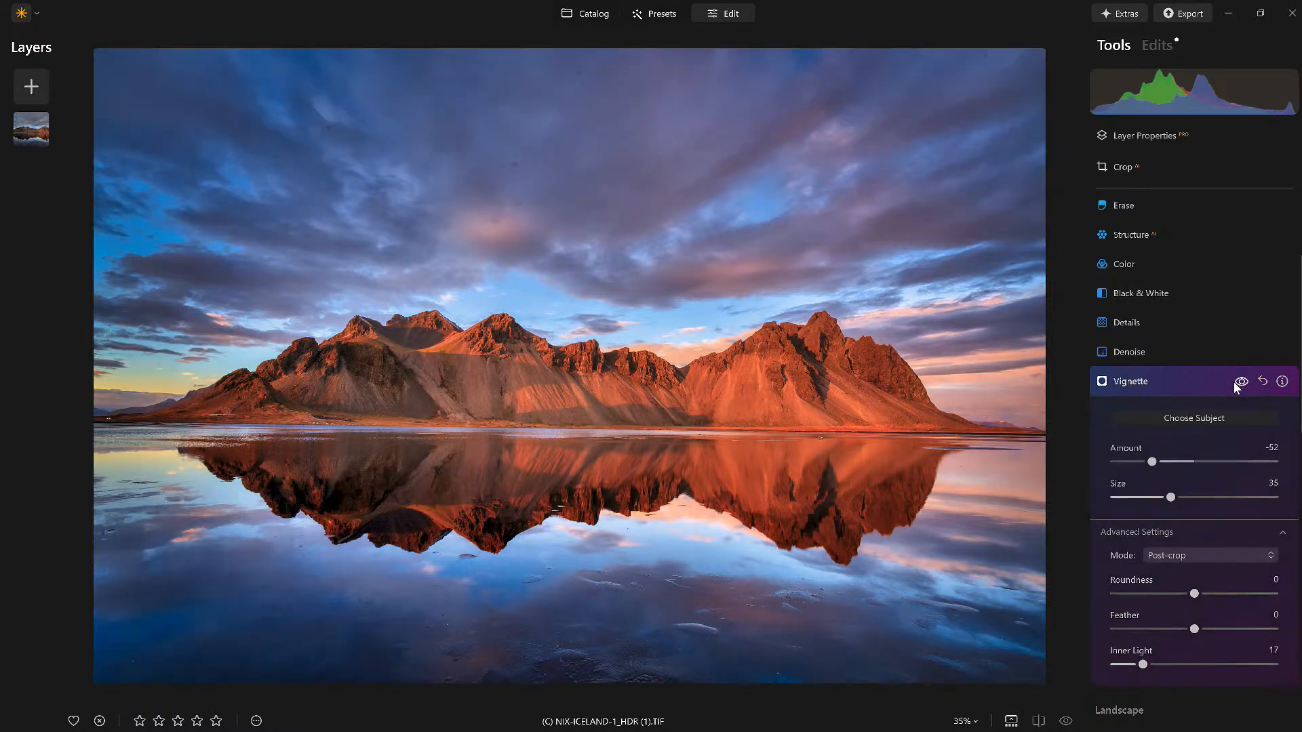
click(1239, 382)
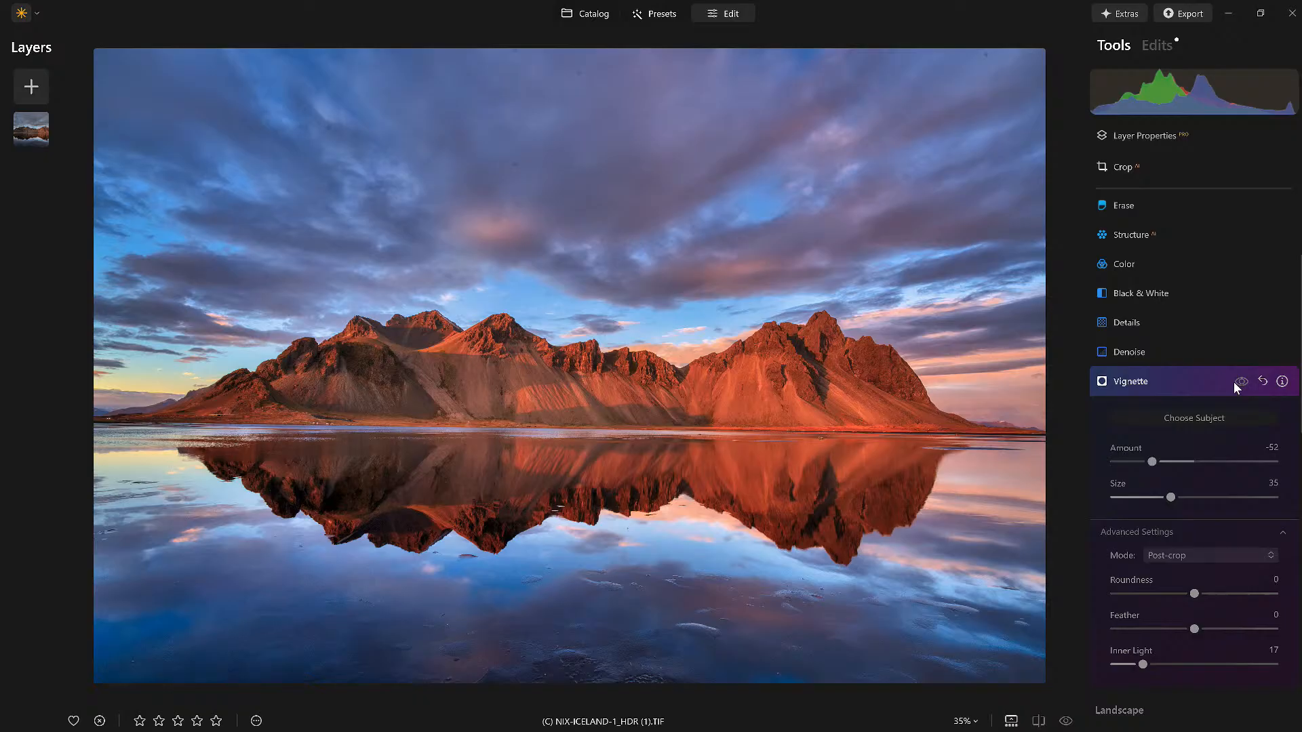
click(1240, 382)
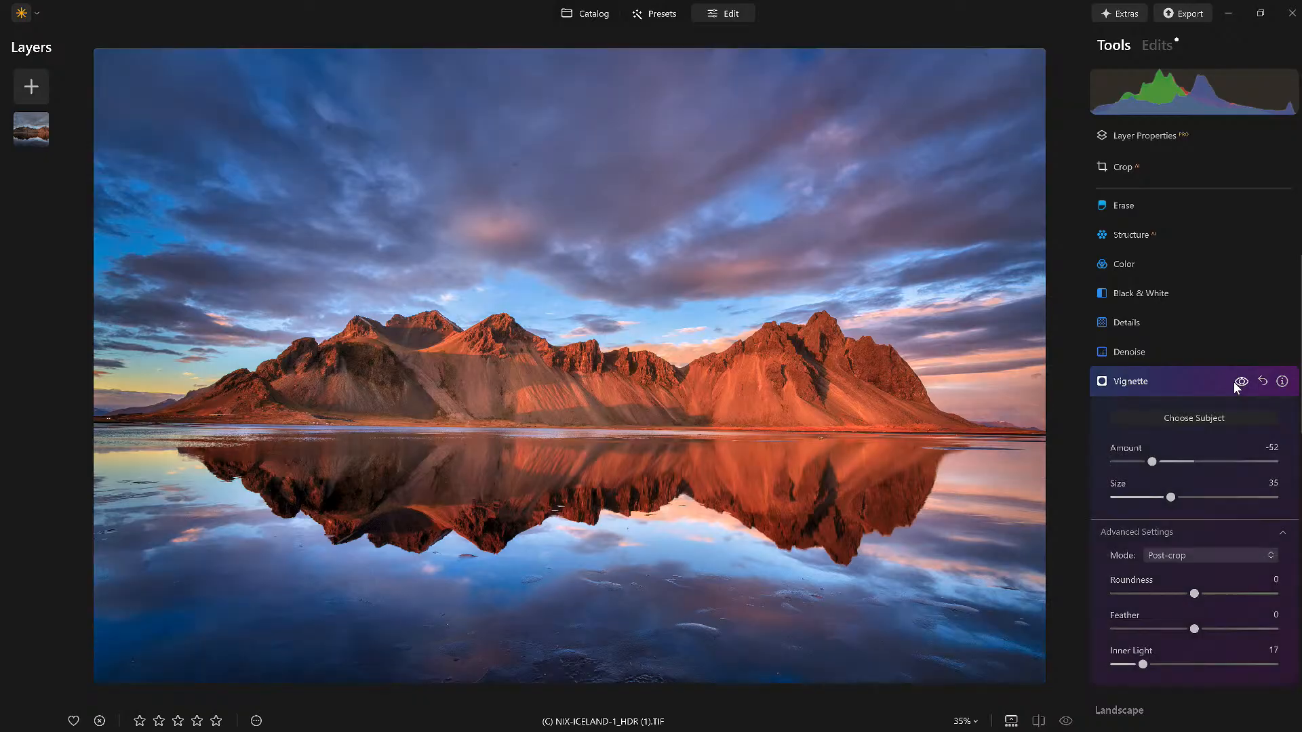
click(1180, 384)
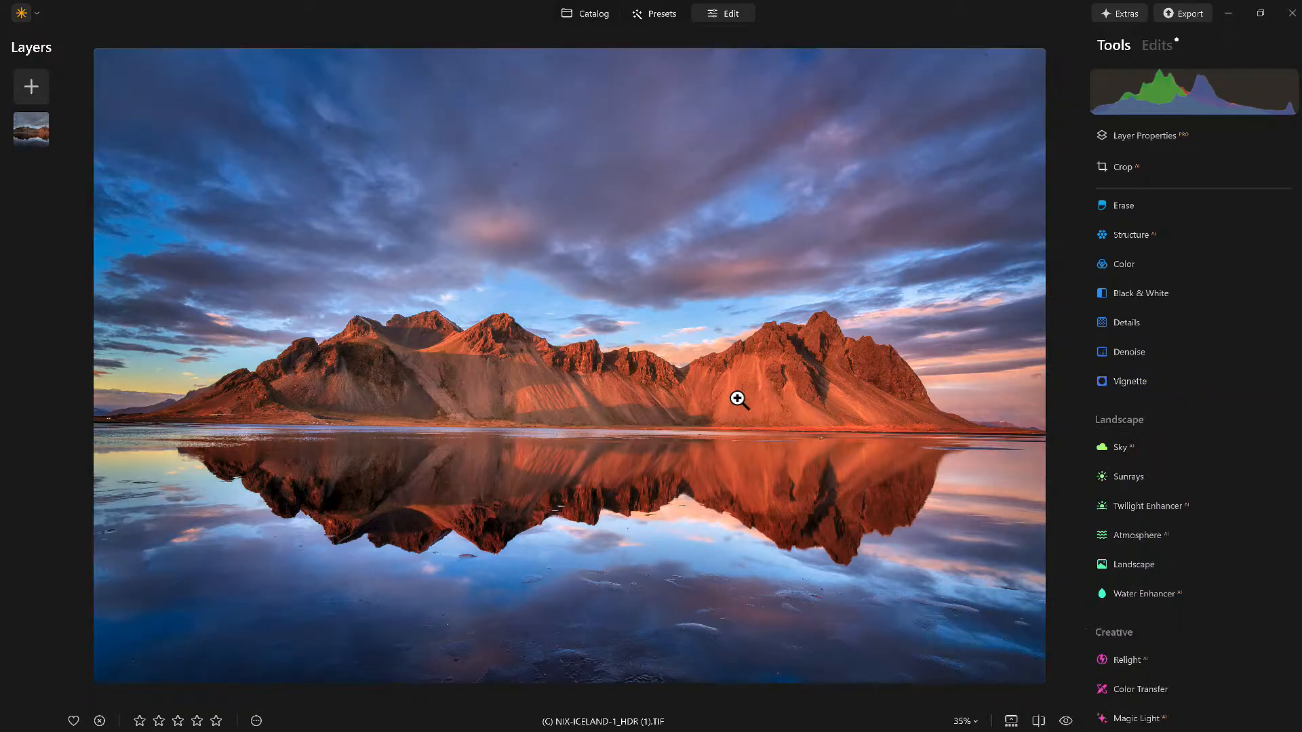
Step: Straighten the horizon with Horizon Alignment, refine a crop corner slightly, and apply the crop
key(c)
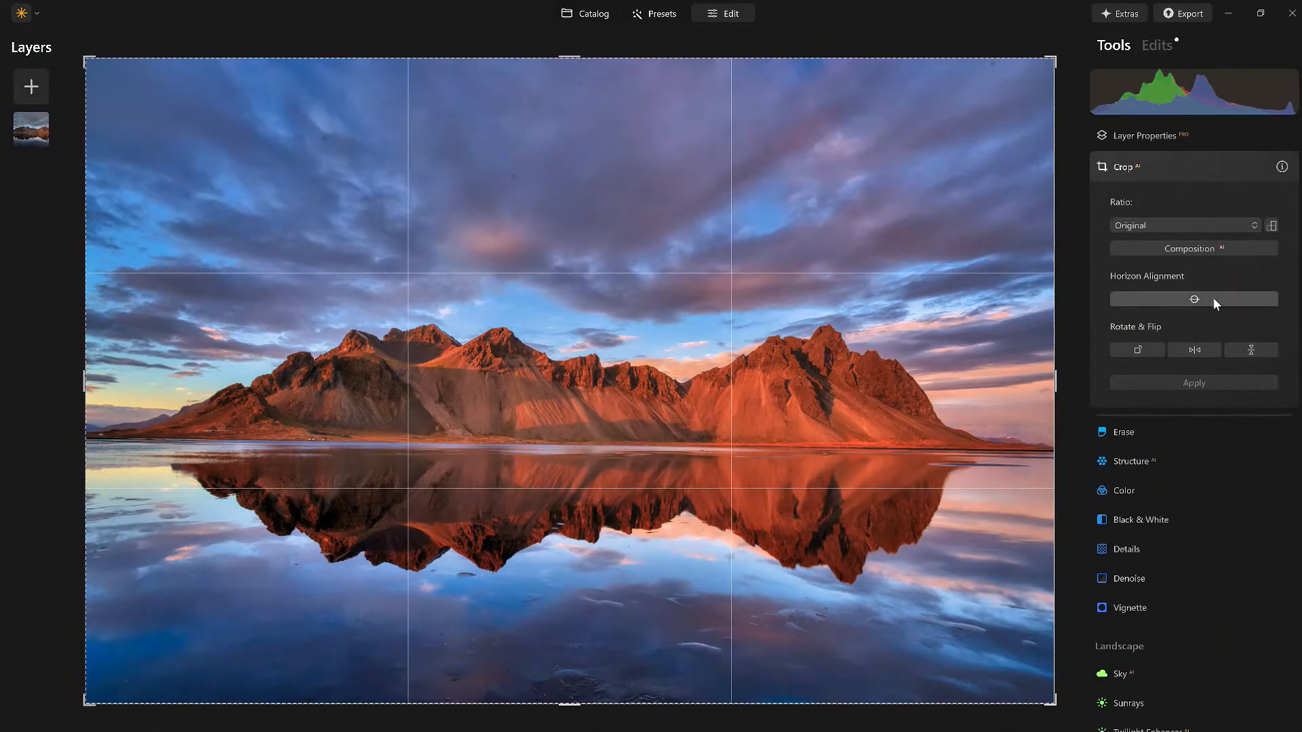
click(1213, 297)
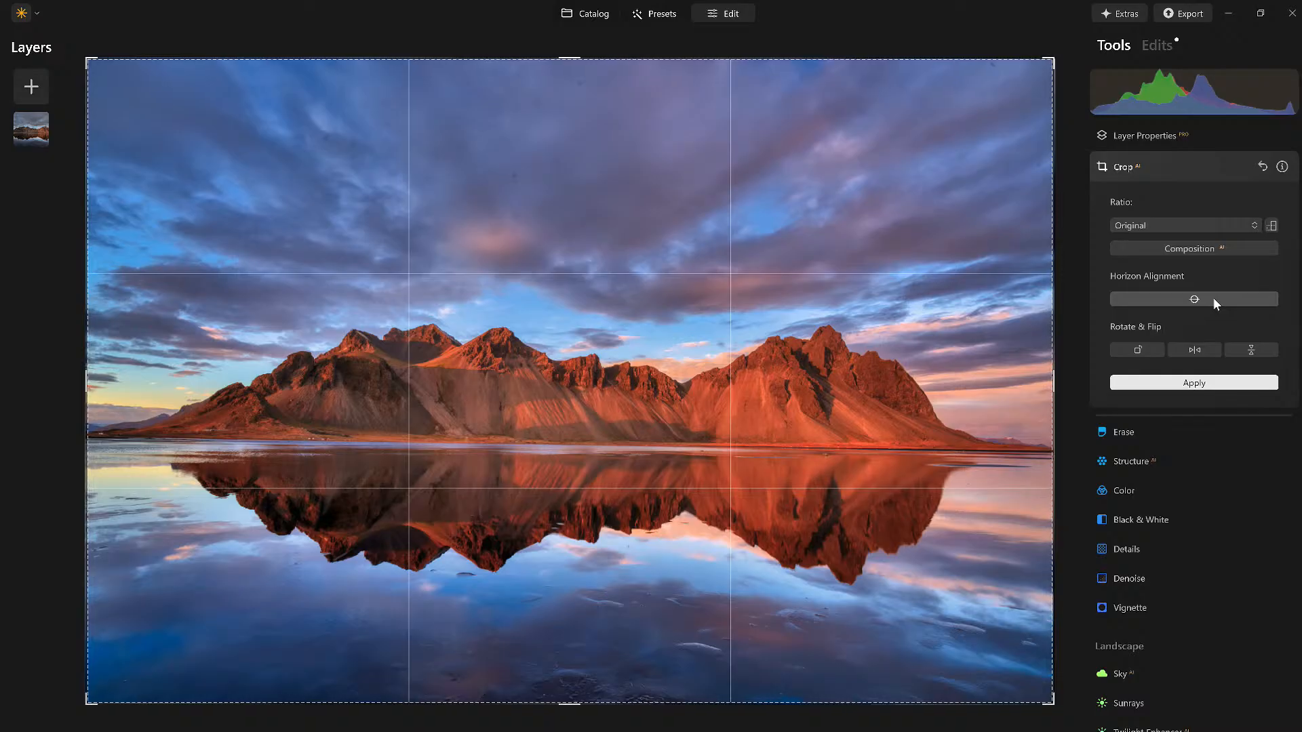
drag(1056, 59, 1072, 37)
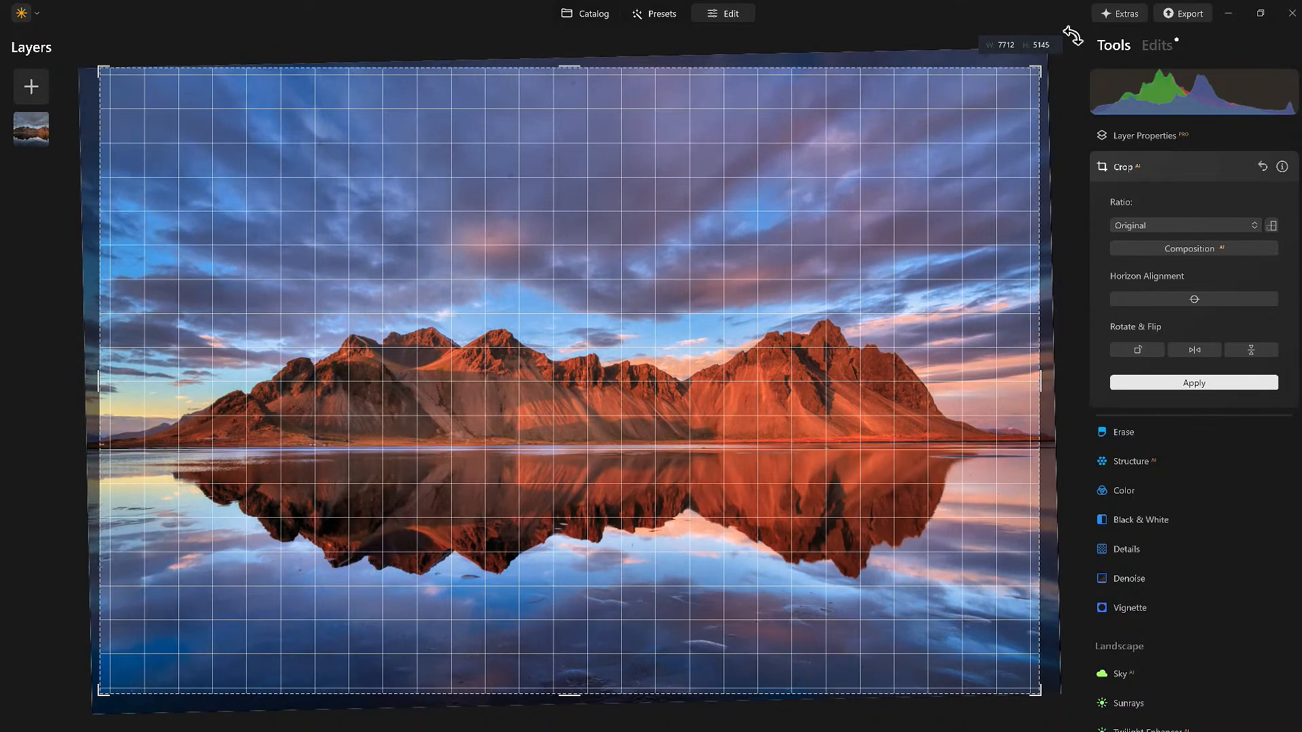
drag(1072, 37, 1072, 32)
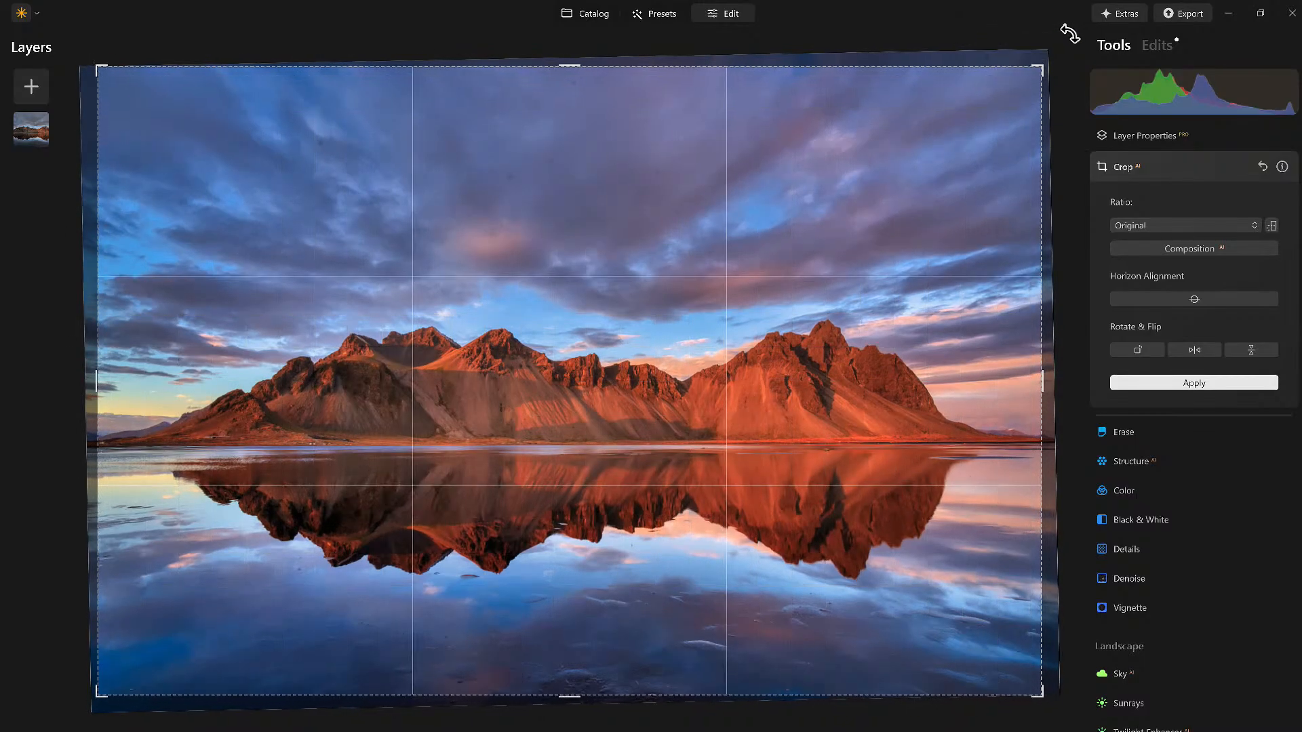
click(1158, 161)
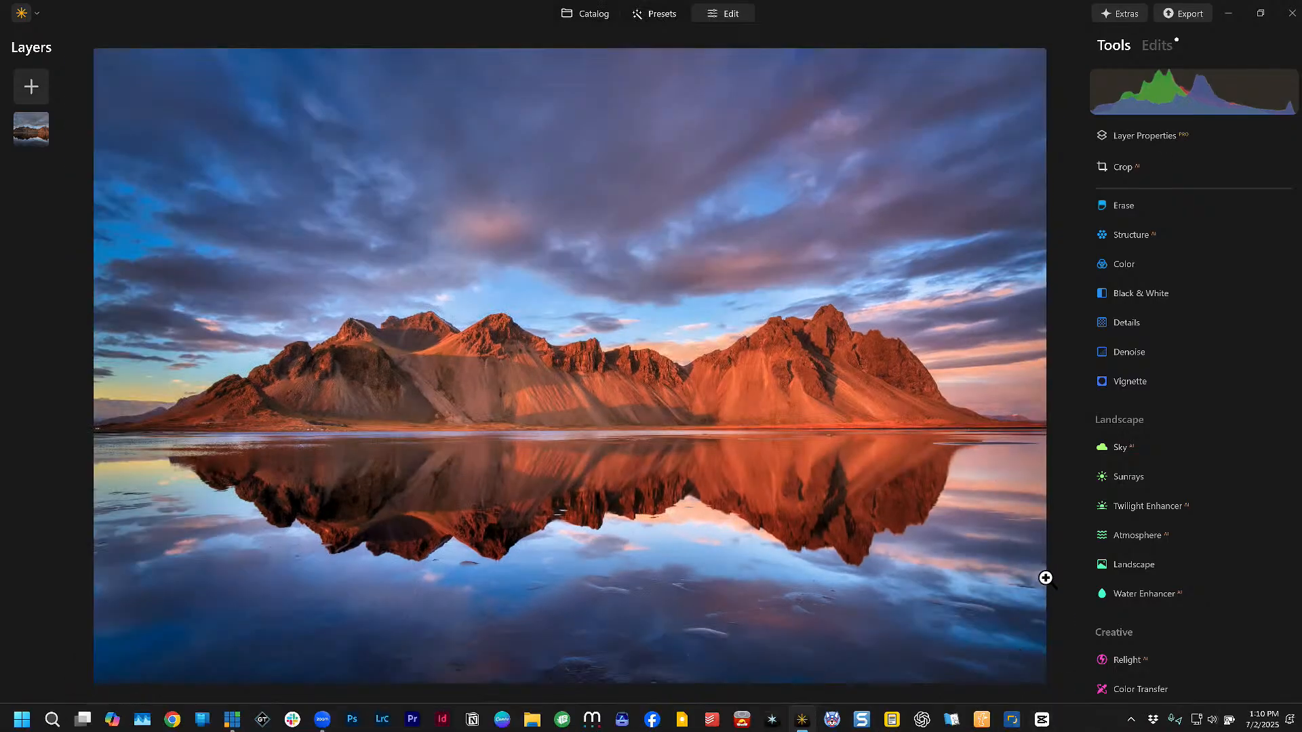
Step: Compare before/after by sliding the divider across the photo, then turn it off
click(1039, 721)
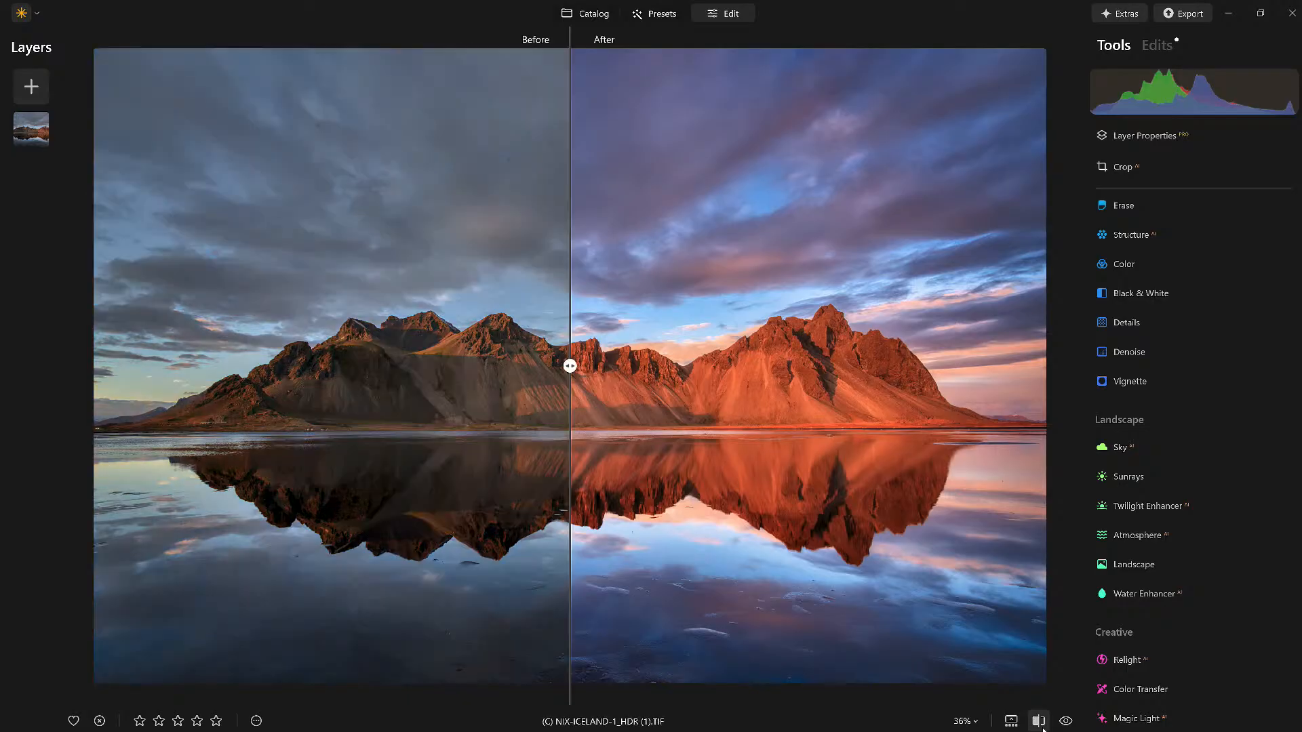
drag(571, 366, 1076, 405)
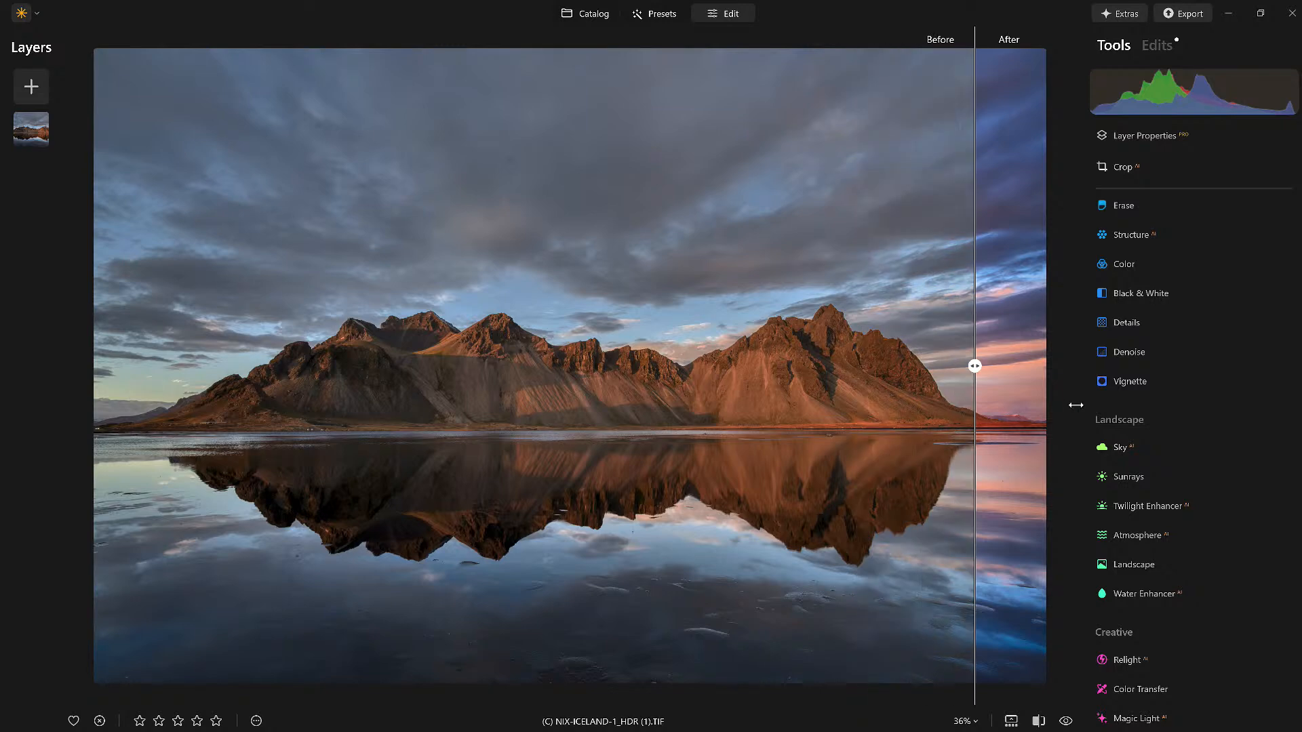
drag(1076, 405, 49, 393)
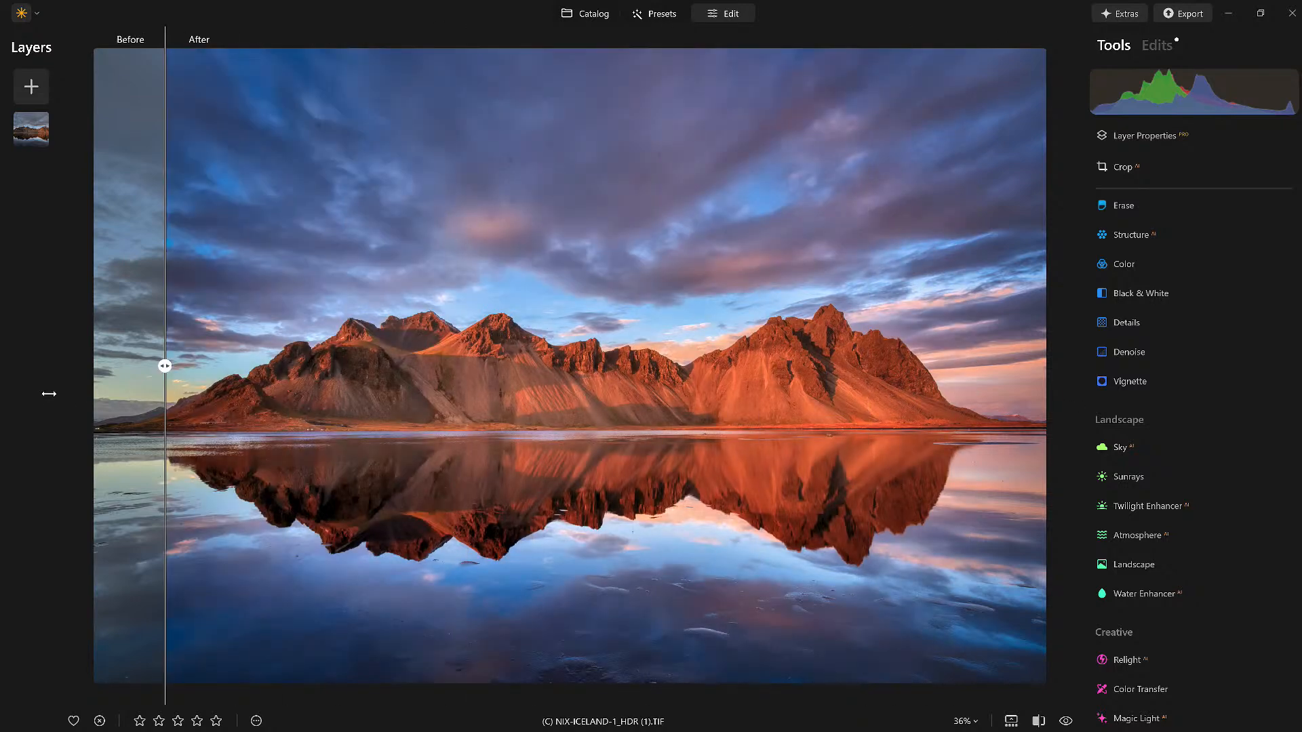
click(1039, 720)
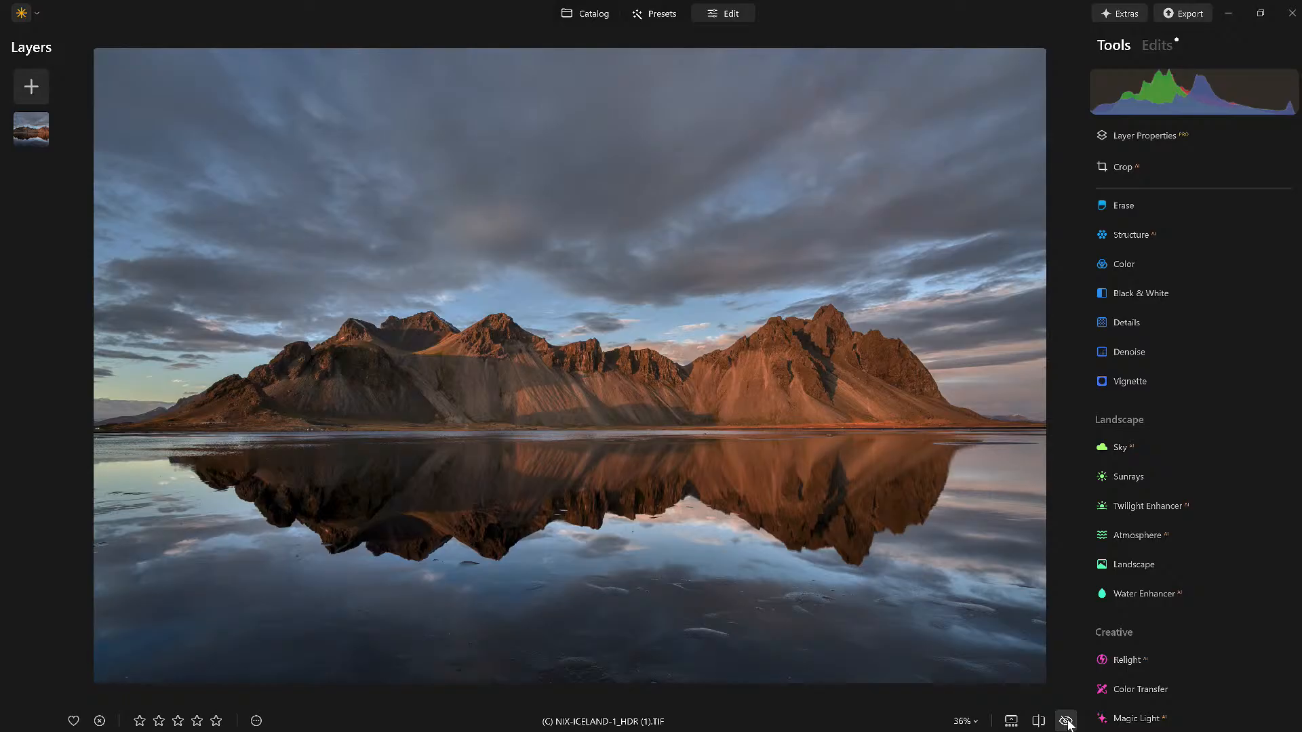
Step: Return to the edited view and switch back to the Iceland photo catalog
click(1067, 721)
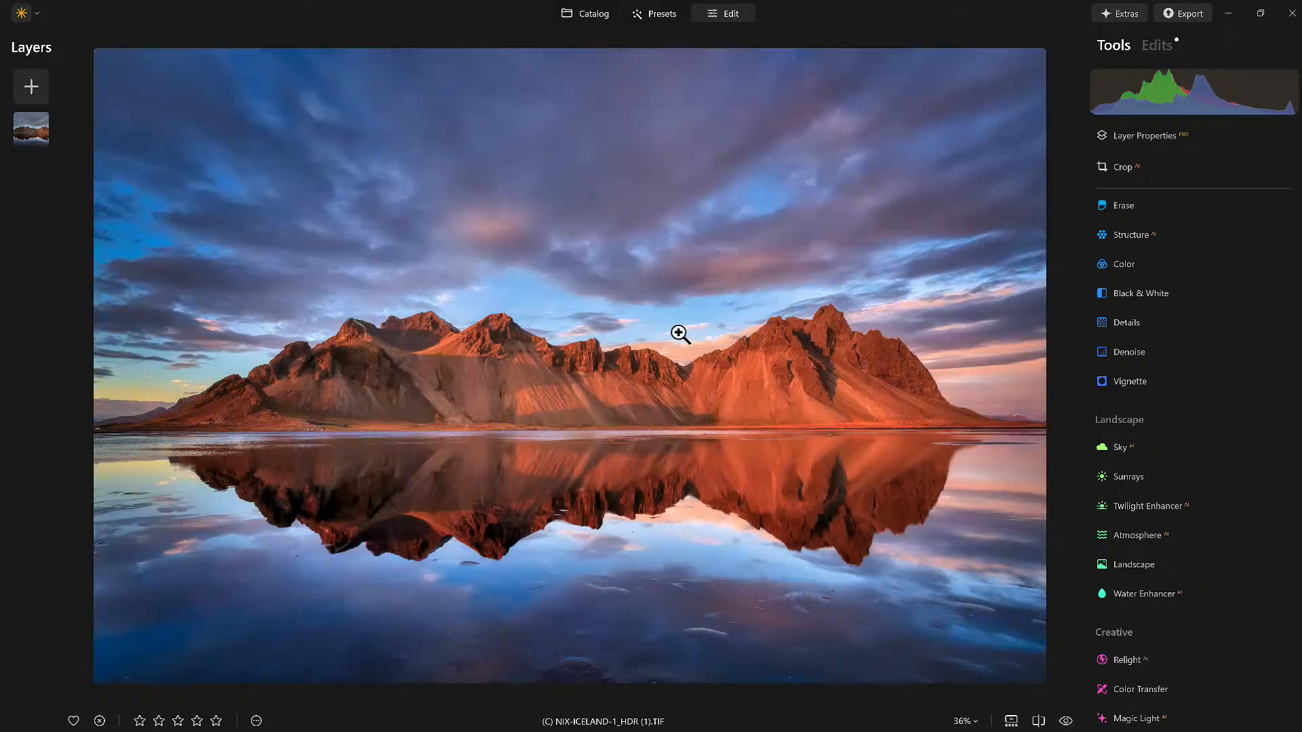
key(g)
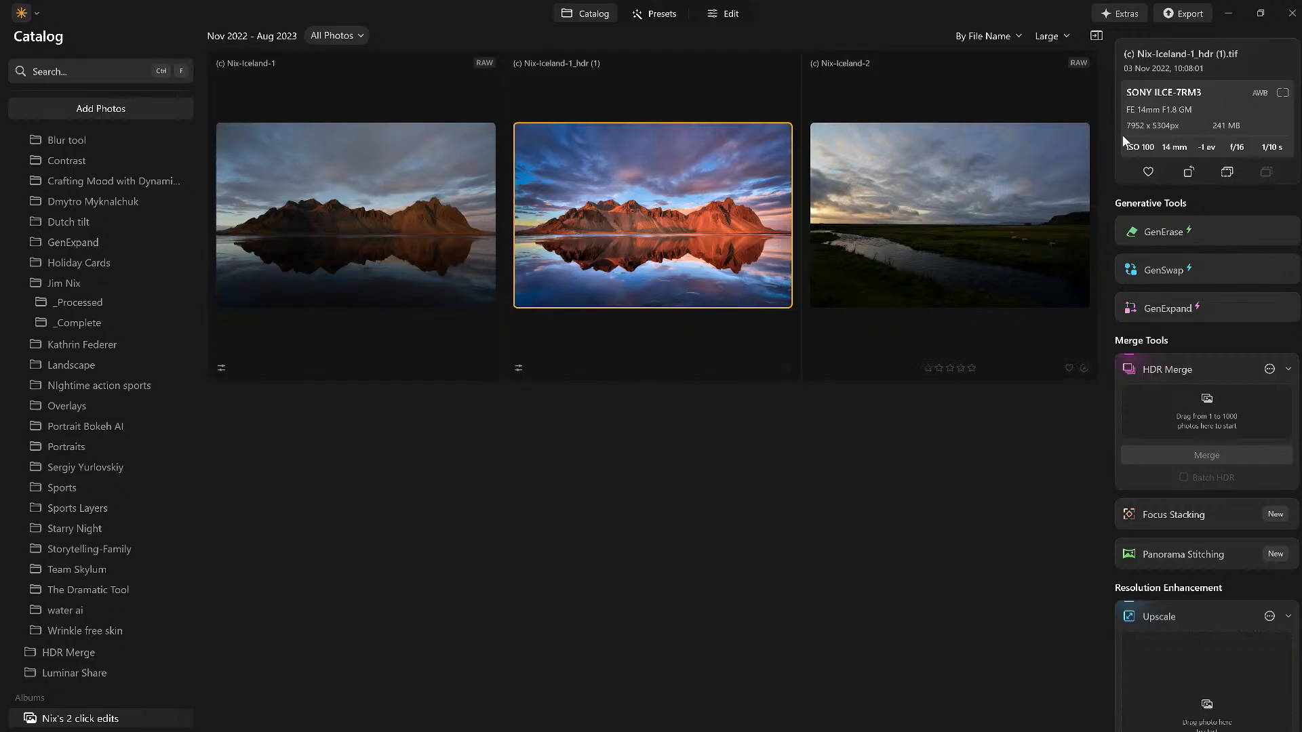
Step: Start an export, cancel it, then reopen the export window set to full-size JPEG at quality 100
click(1186, 13)
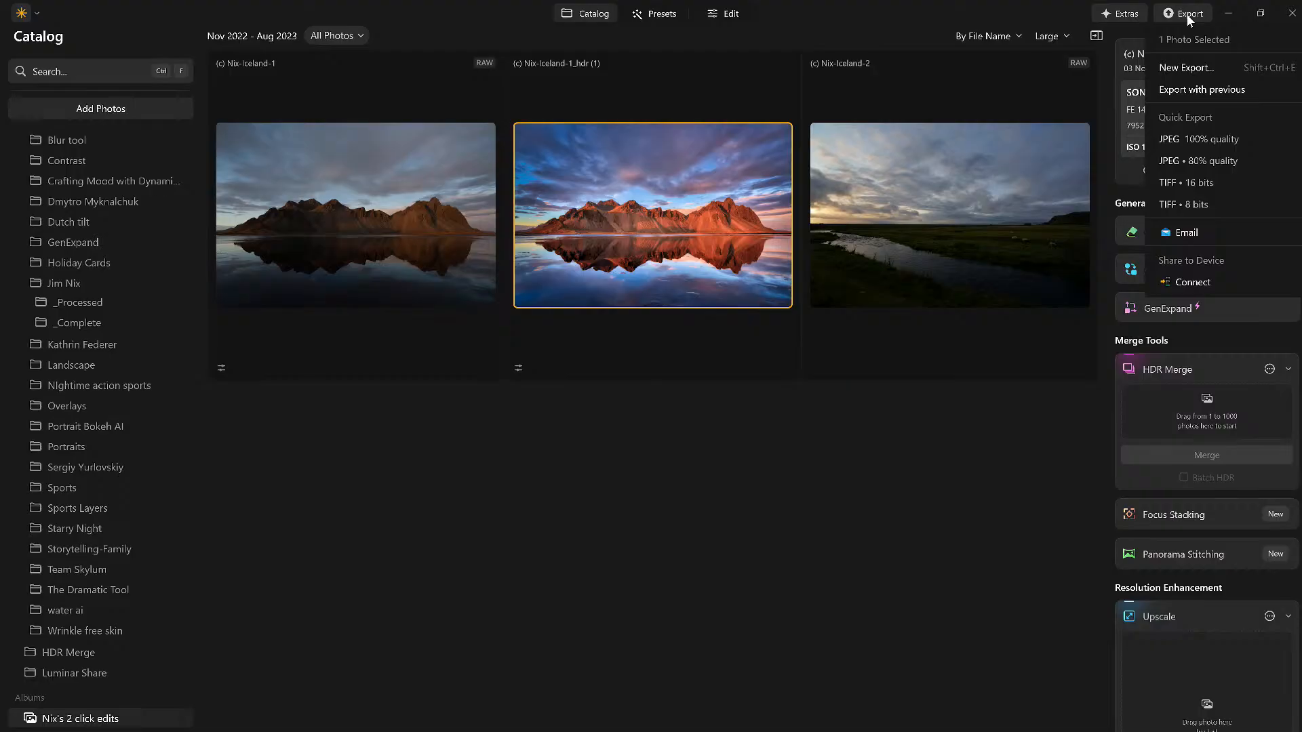
click(1186, 68)
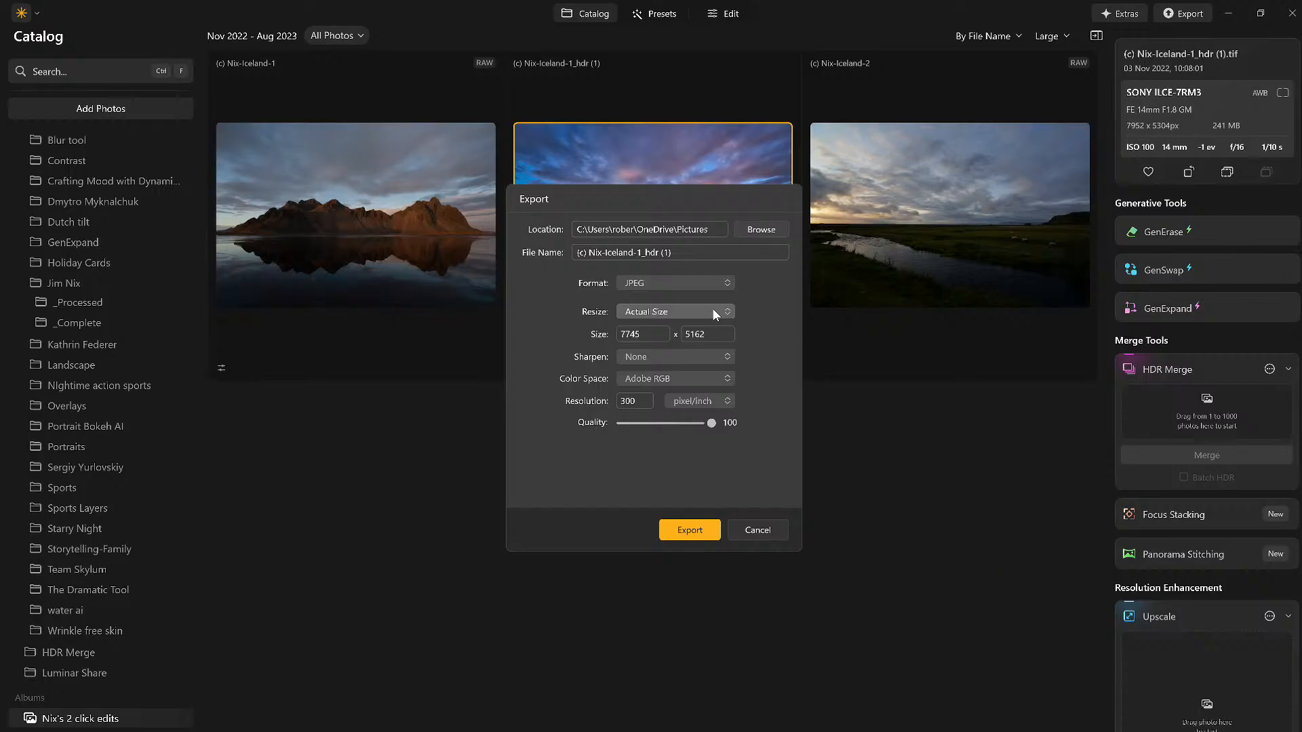
click(754, 529)
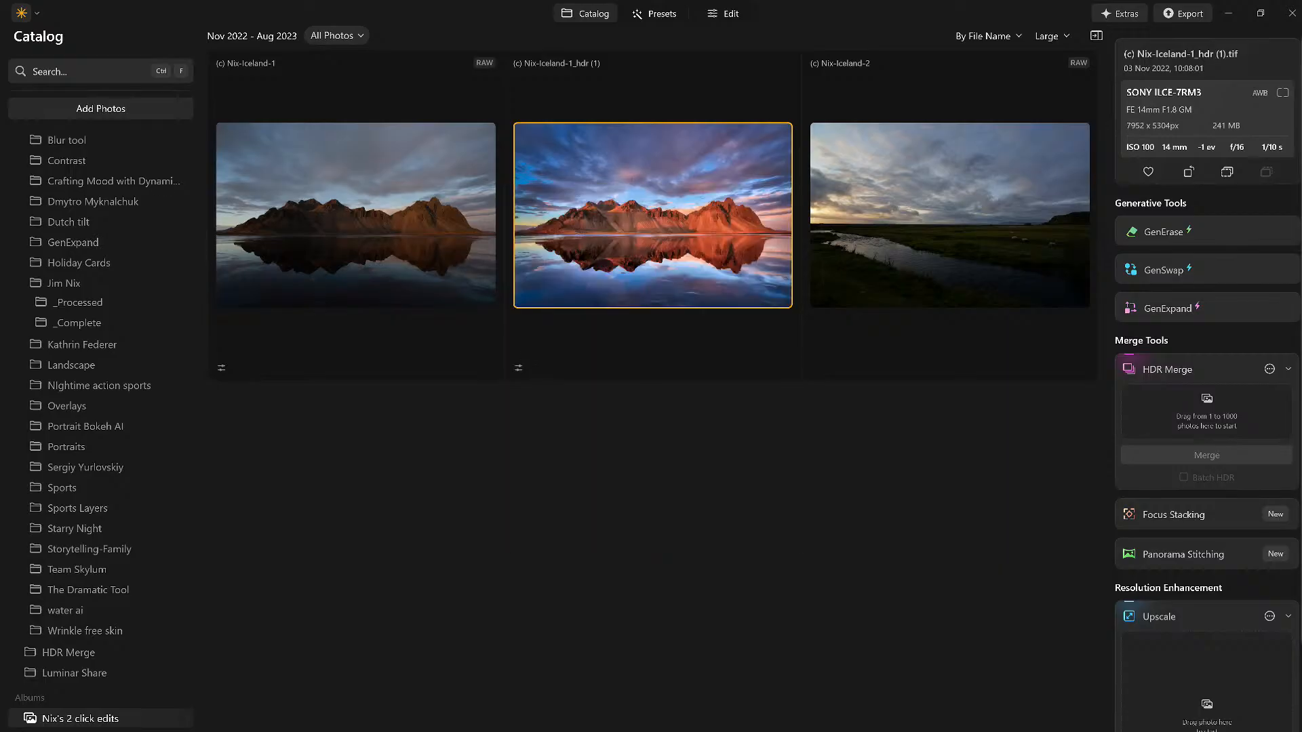
click(1183, 13)
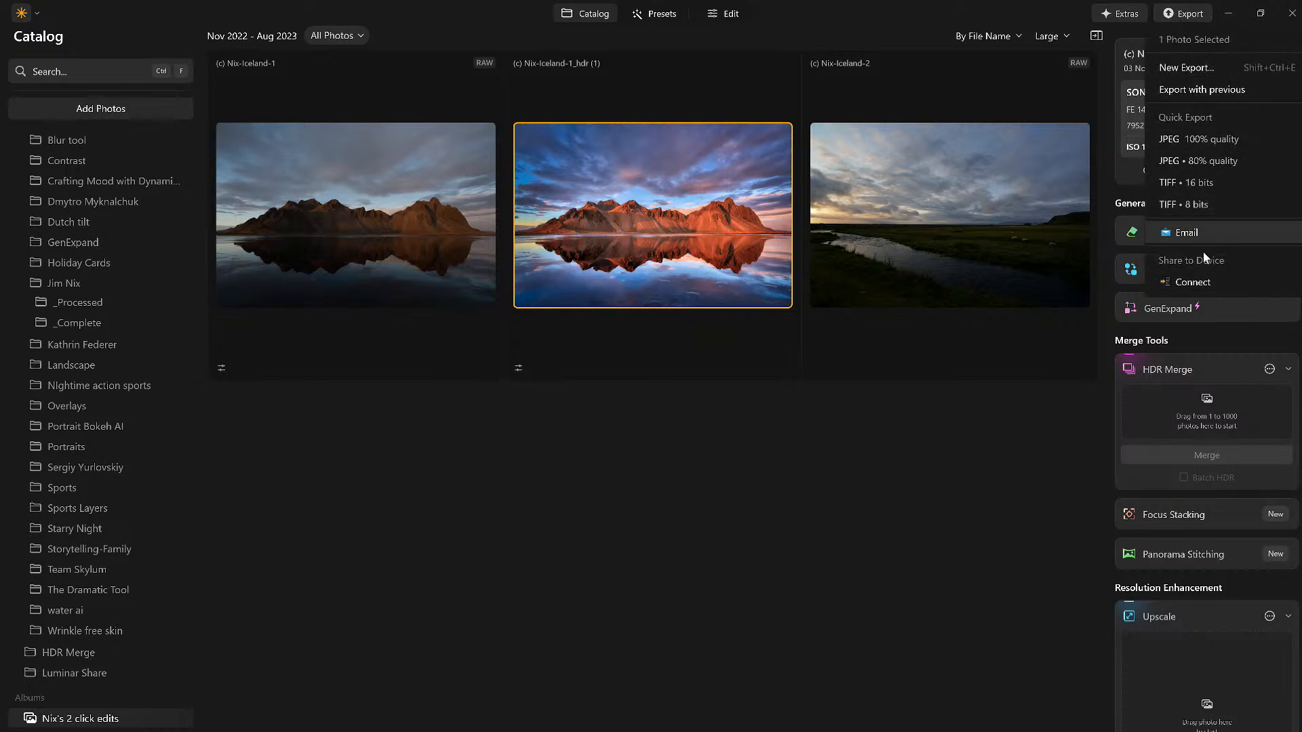
click(1190, 68)
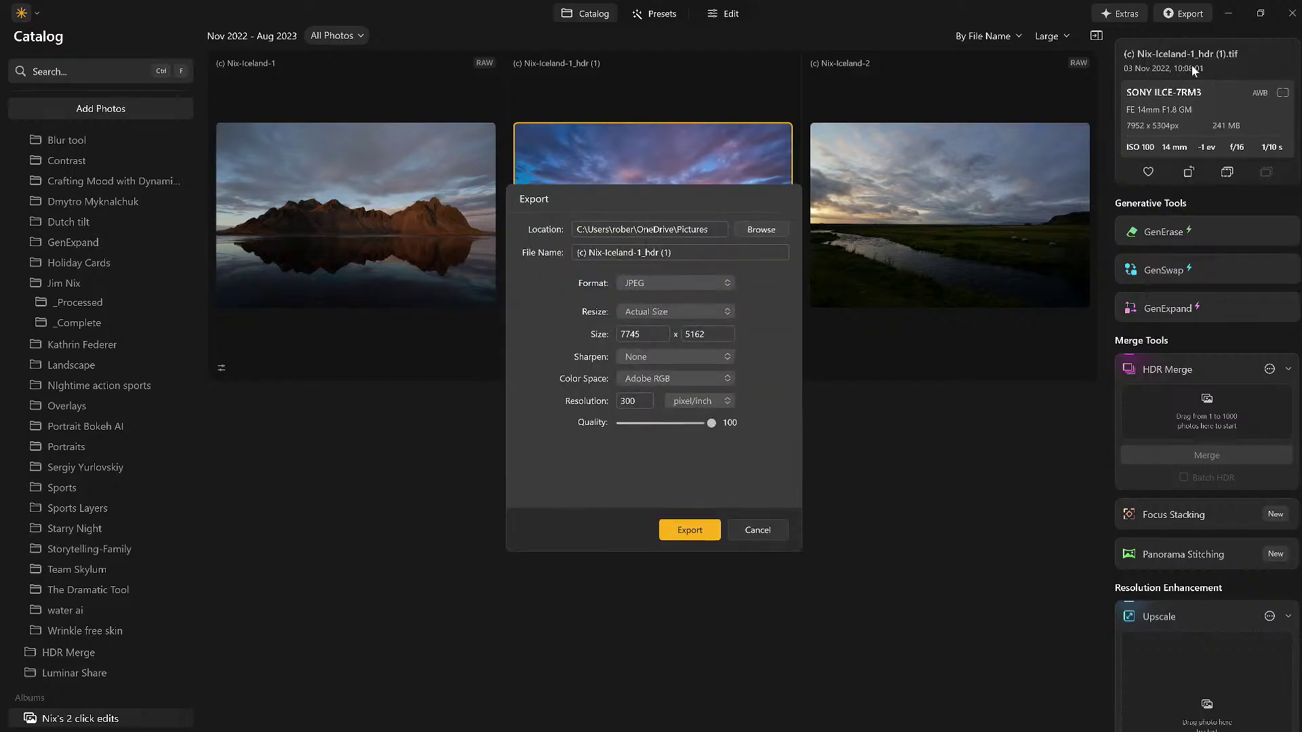
Step: Browse the export destination into Data (D:) > _Photography > Coffeee Break with Luminar
click(762, 230)
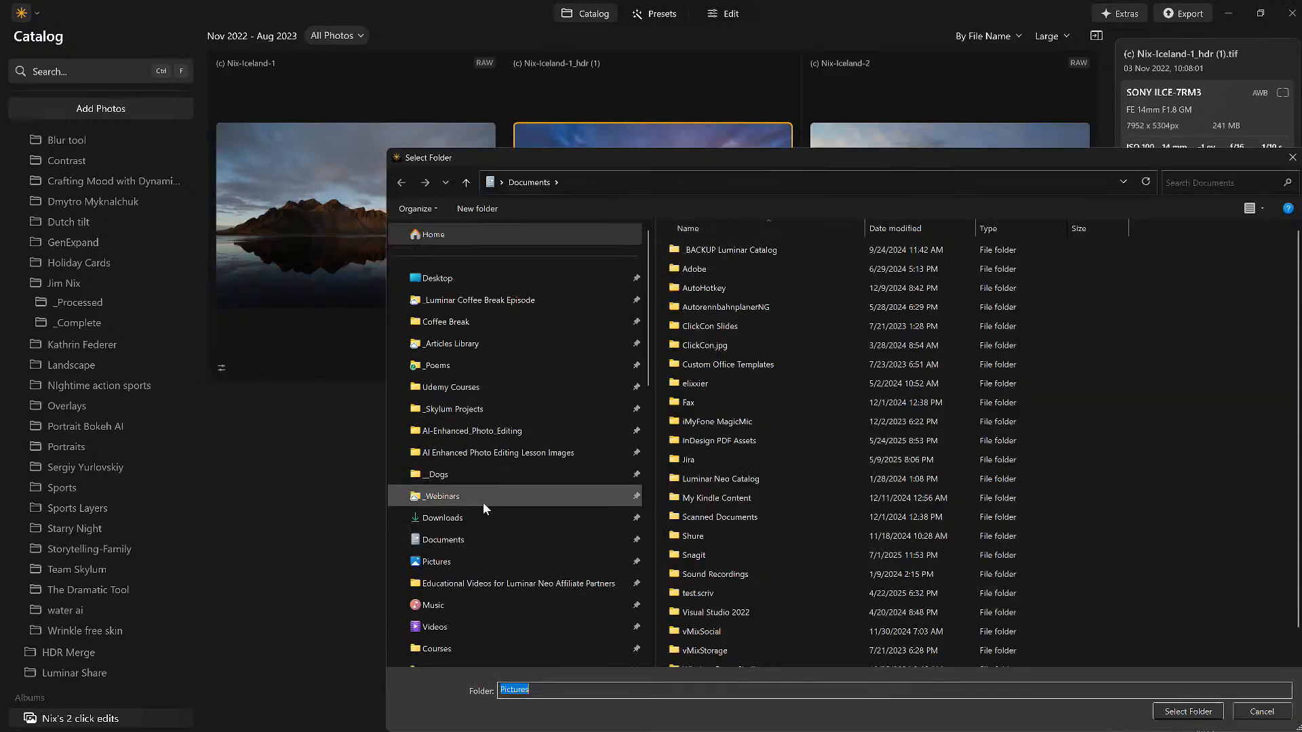
scroll(484, 502, down, 5)
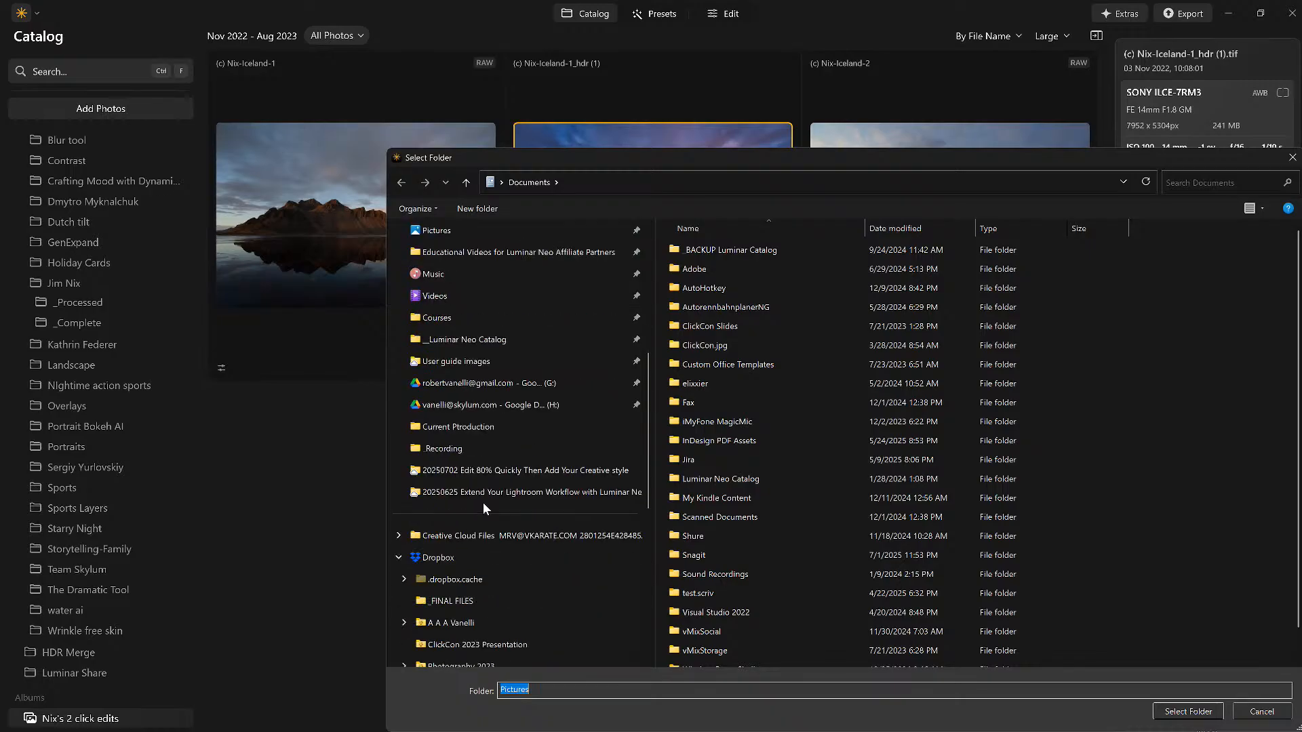
scroll(484, 503, down, 6)
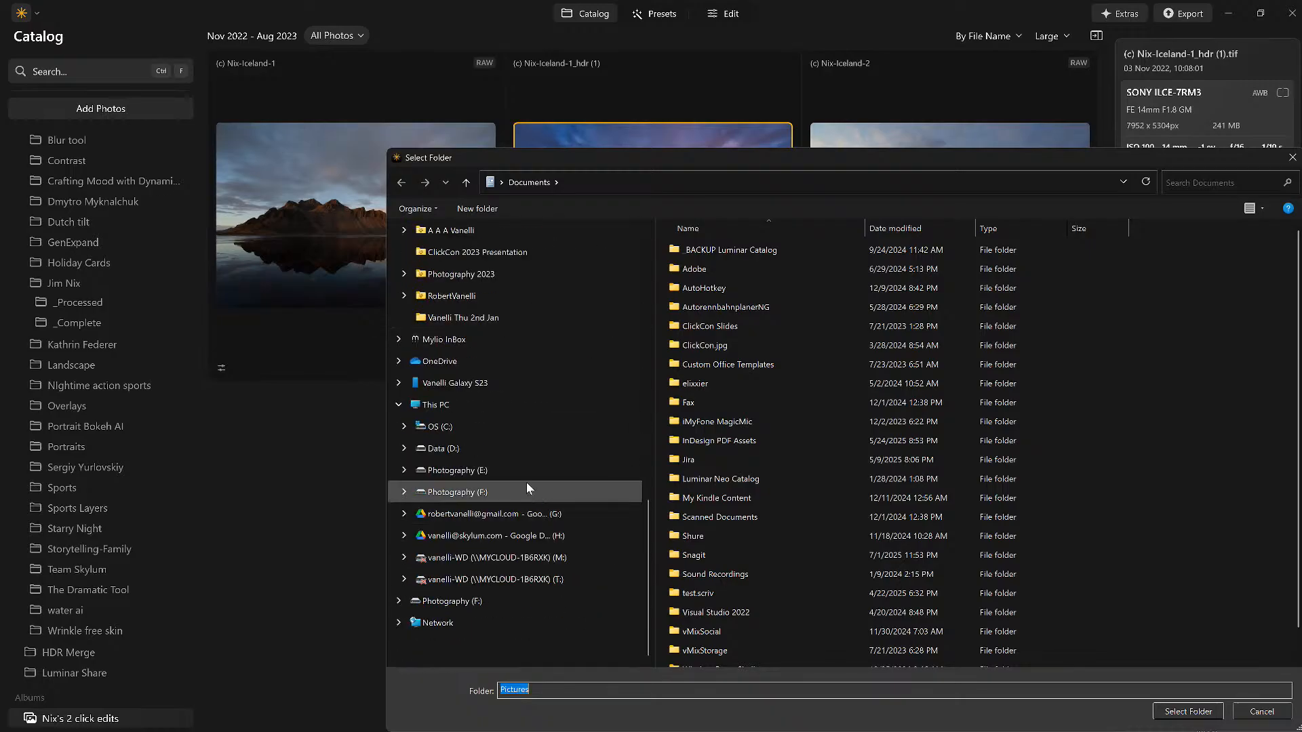
click(497, 451)
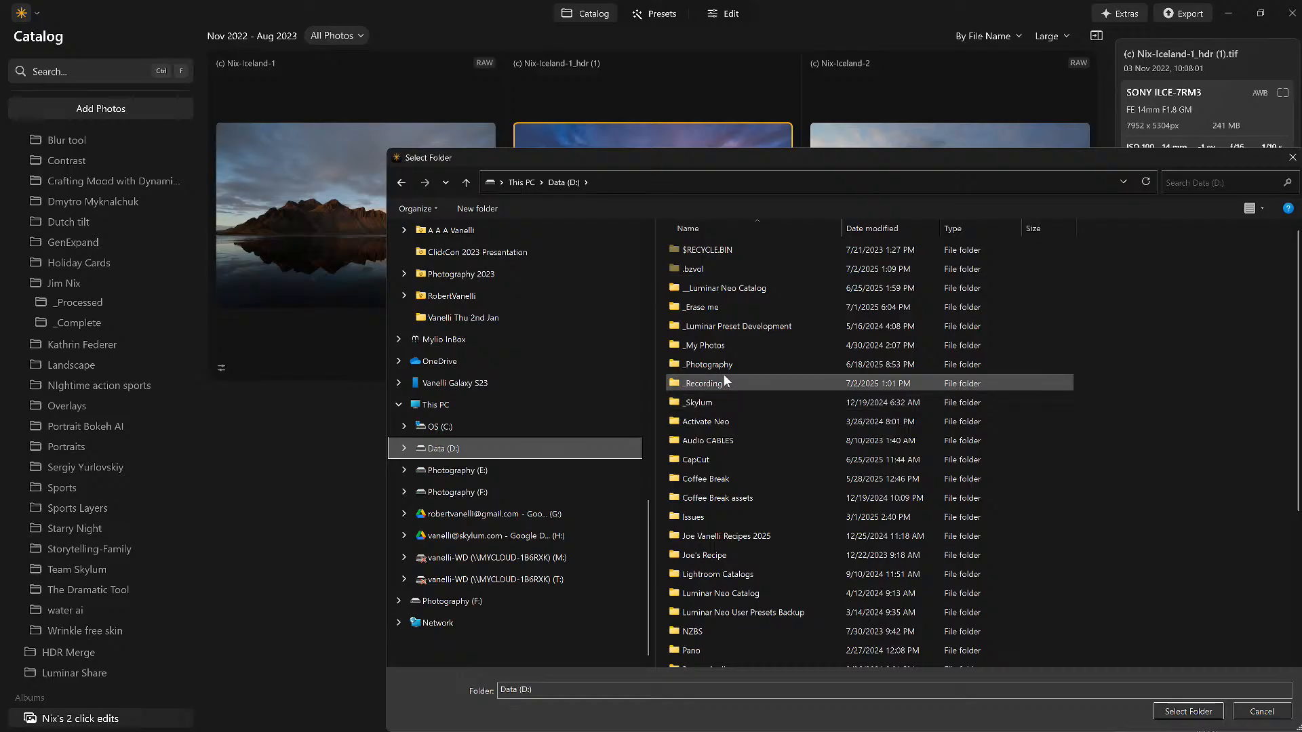
double_click(721, 366)
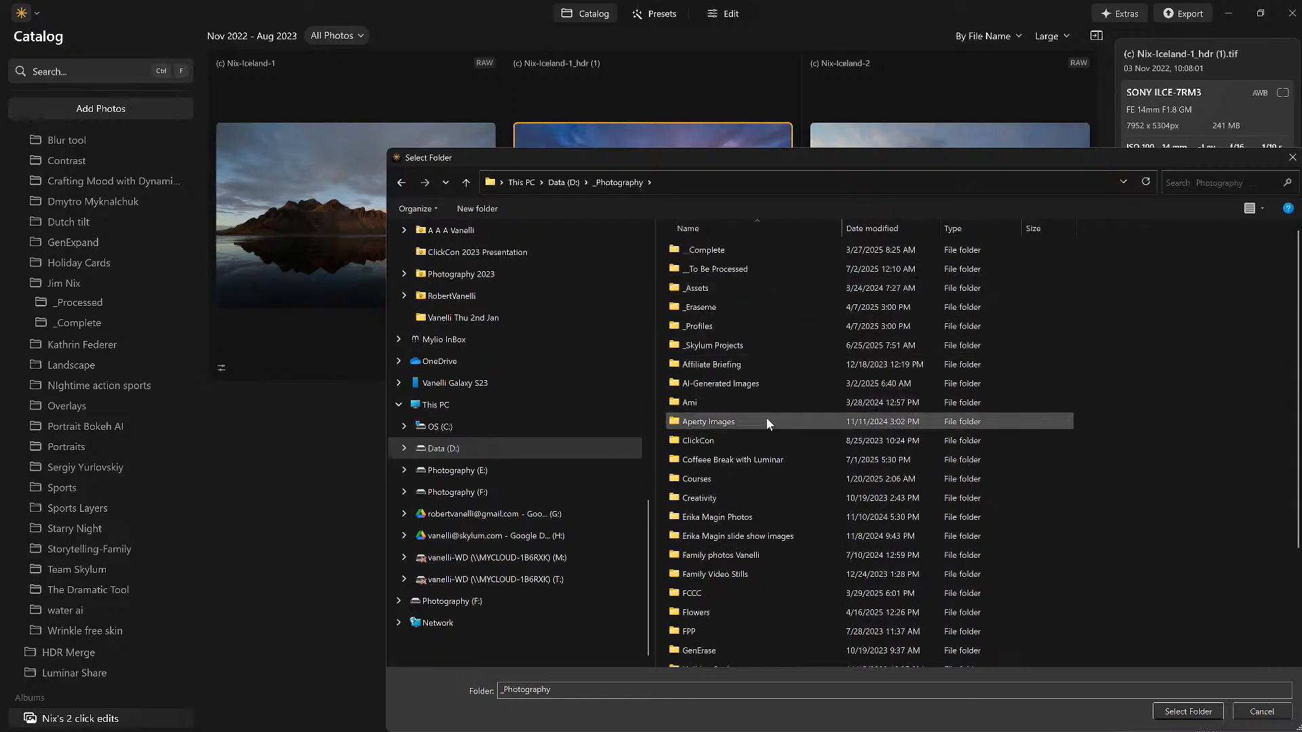
double_click(747, 461)
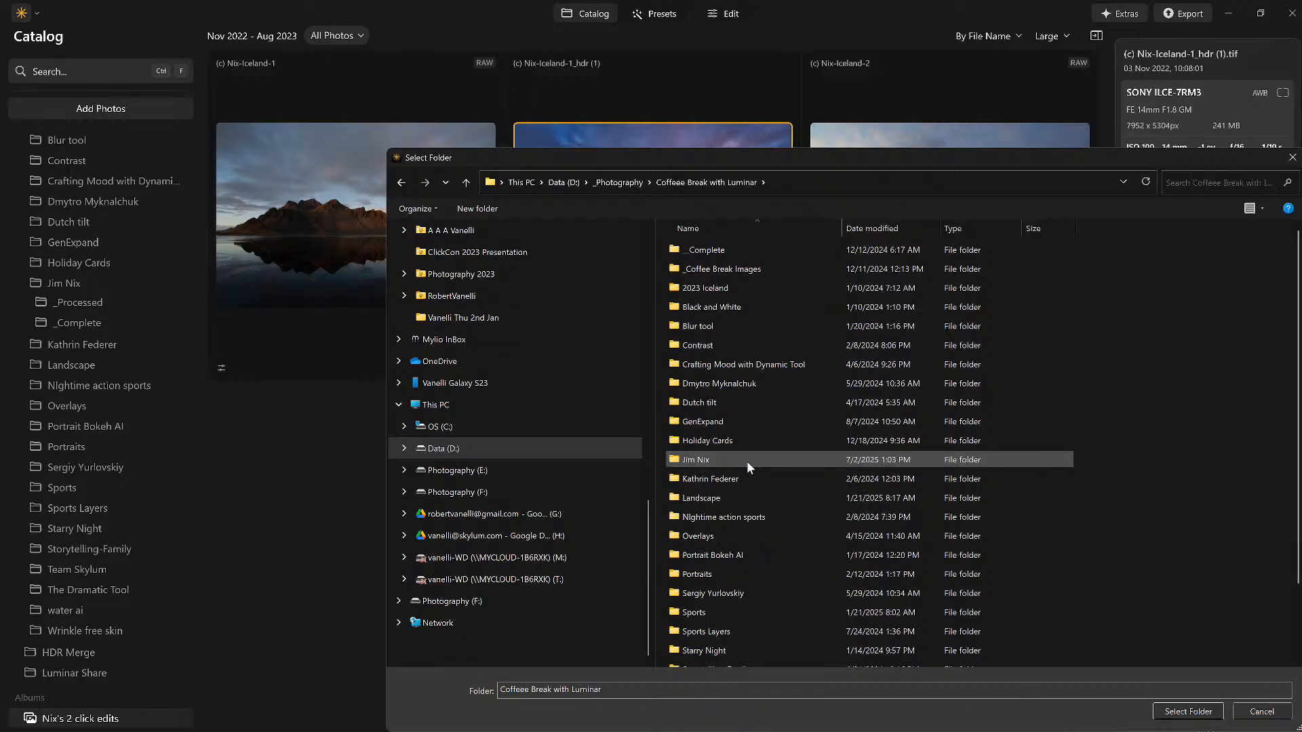
scroll(713, 552, down, 1)
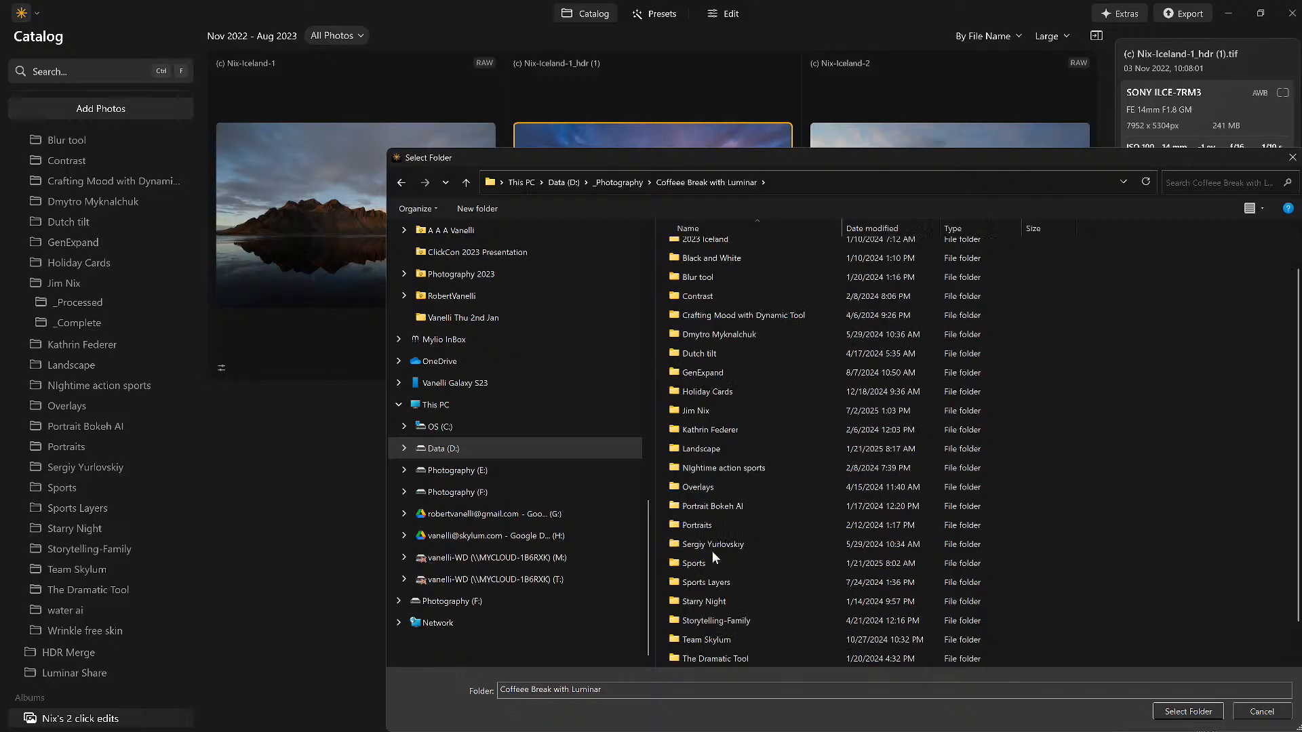
Step: Continue into Jim Nix > _Complete and select it as the export folder
double_click(717, 413)
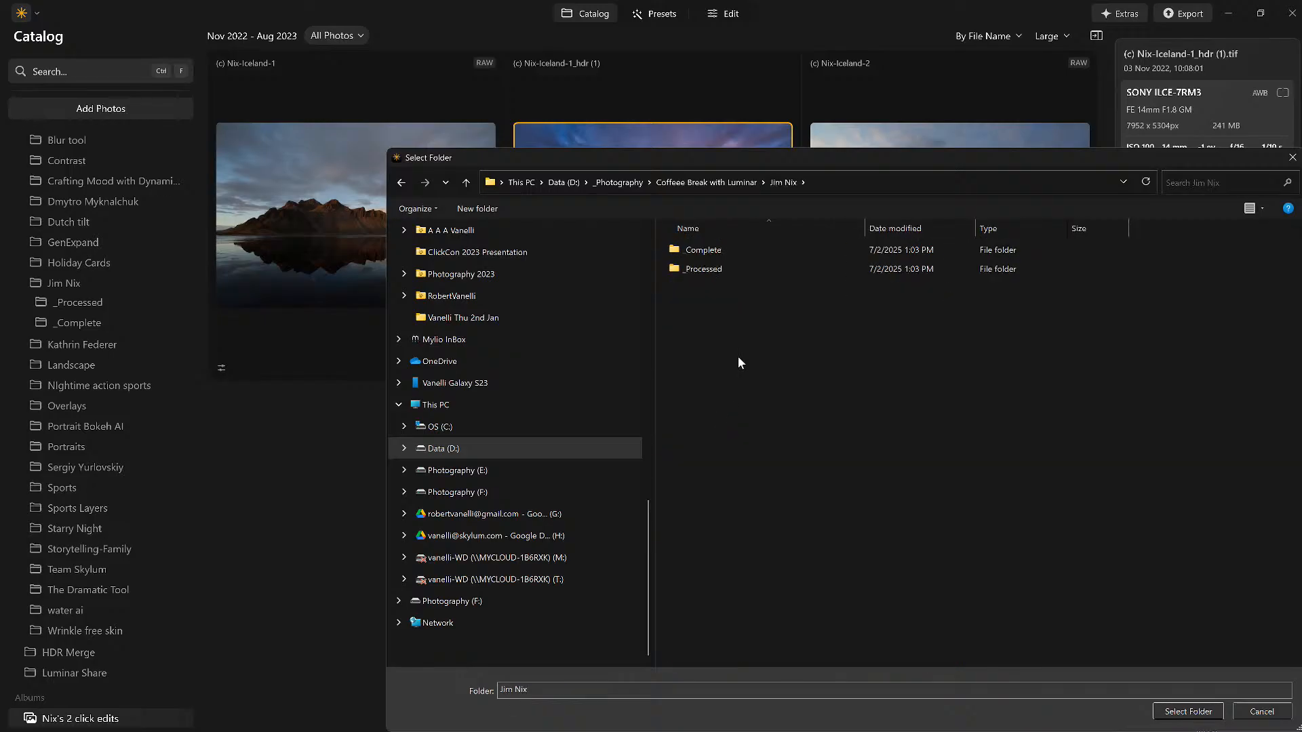
double_click(725, 251)
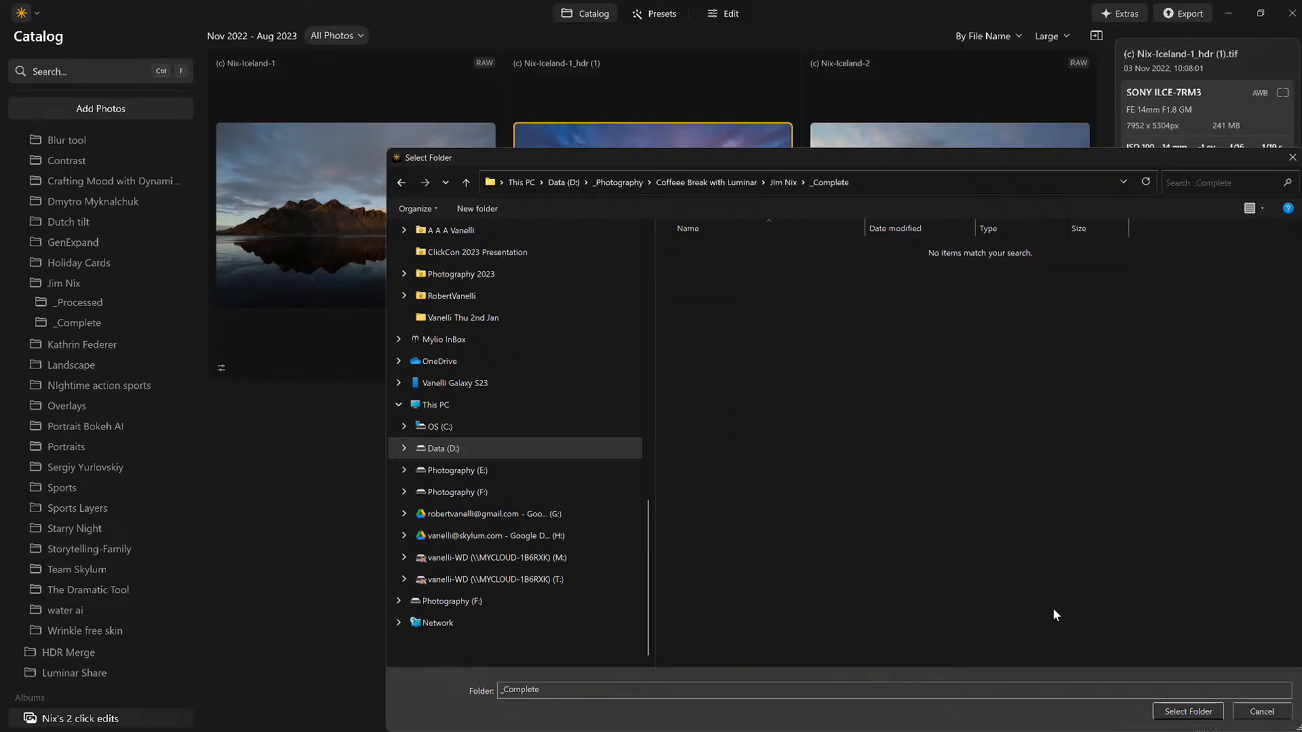
click(1188, 711)
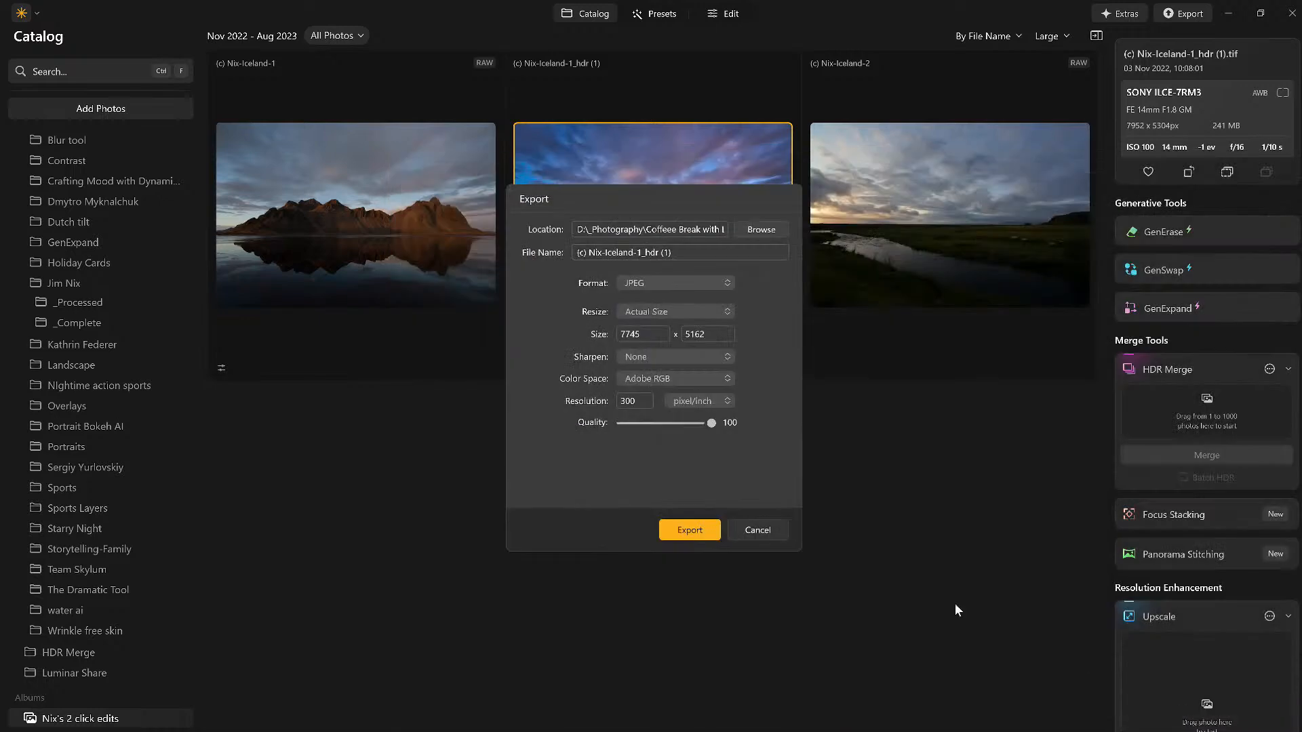
Step: Export the edited Iceland HDR photo as a JPEG into the _Complete folder
click(690, 530)
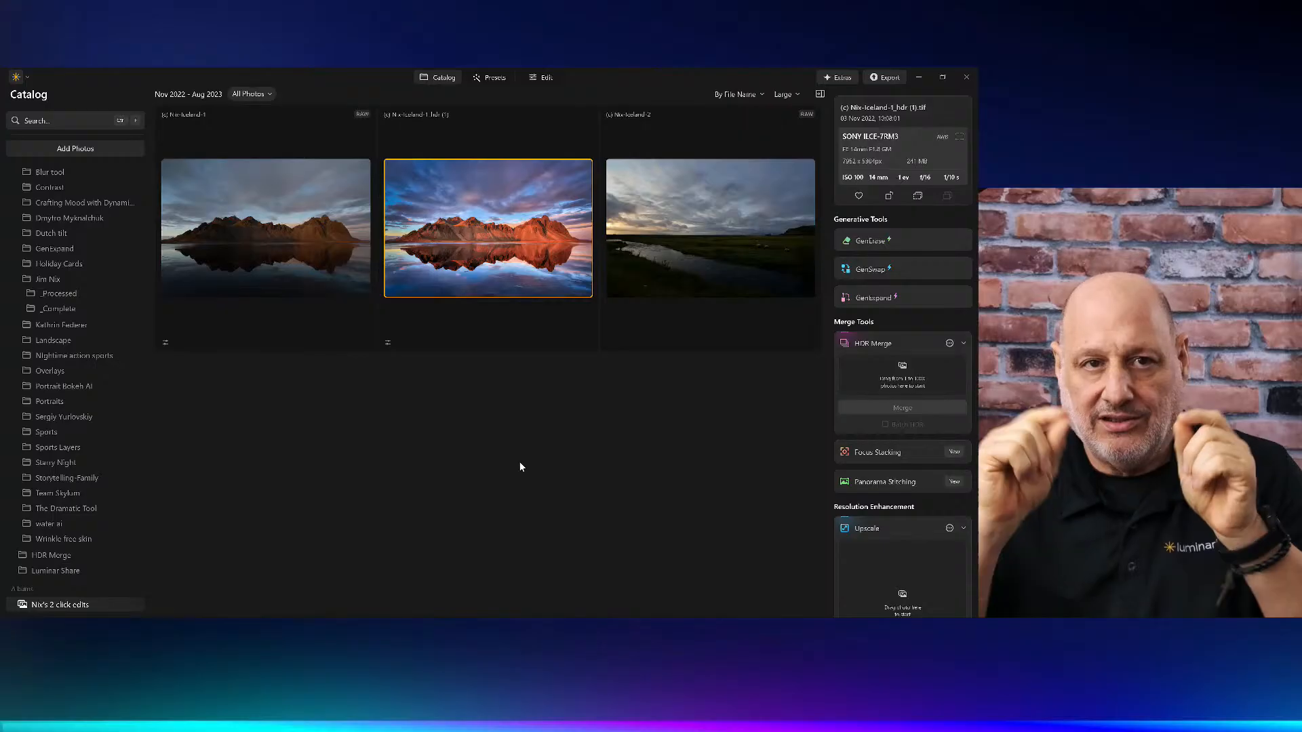
Step: Drag the exported JPEG from _Complete into the Nix's 2 click edits album and view it
click(68, 307)
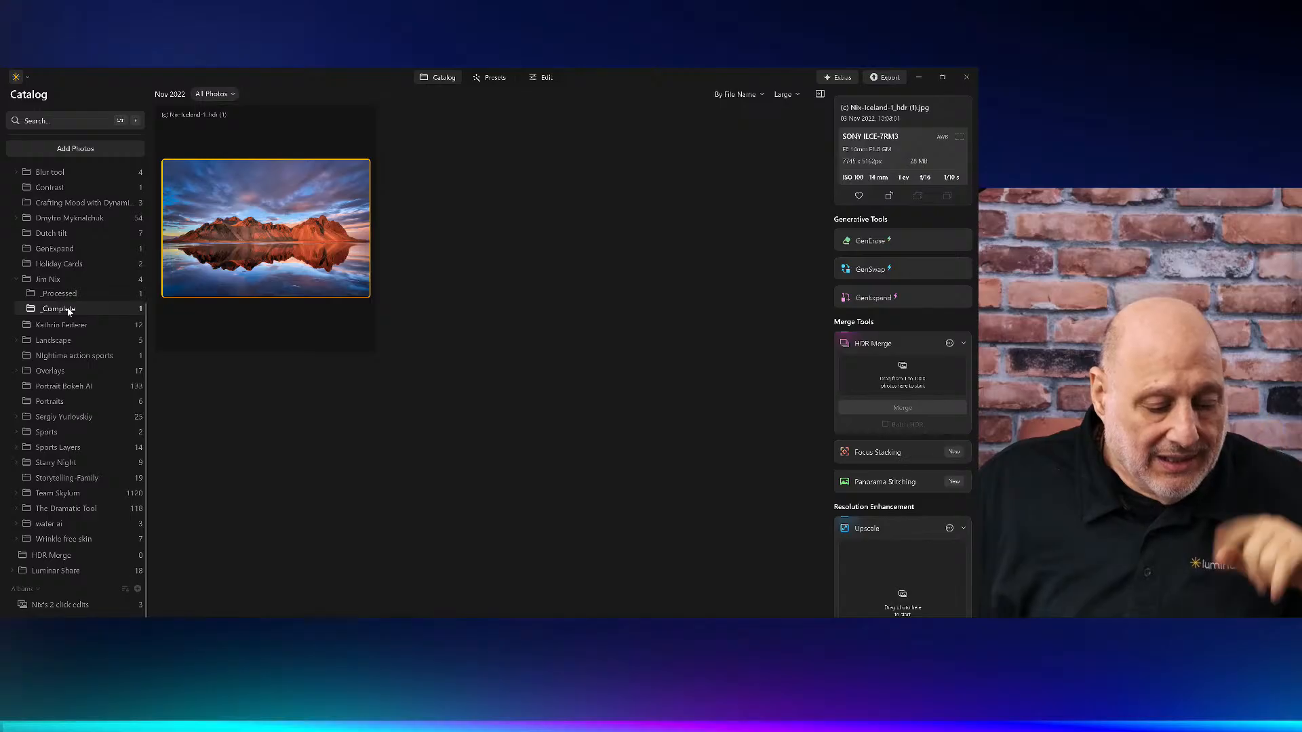
drag(251, 272, 78, 609)
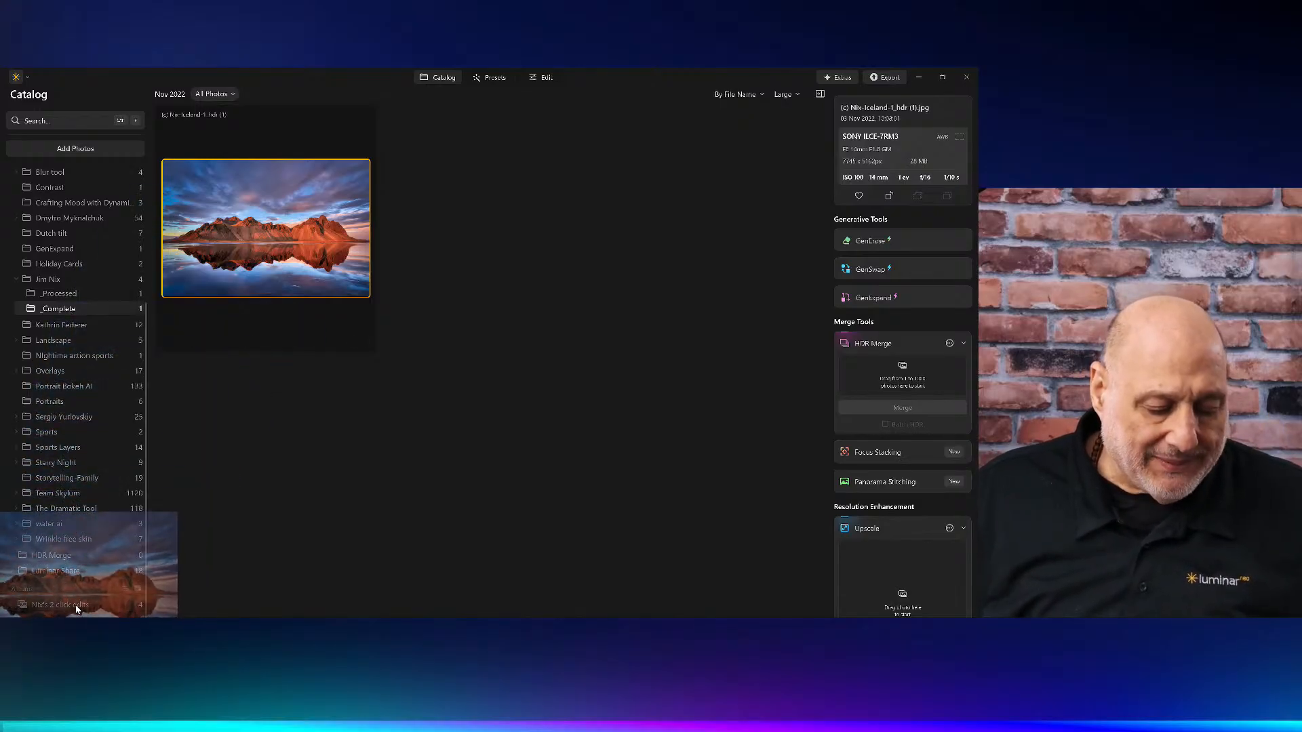
drag(77, 609, 77, 609)
click(55, 605)
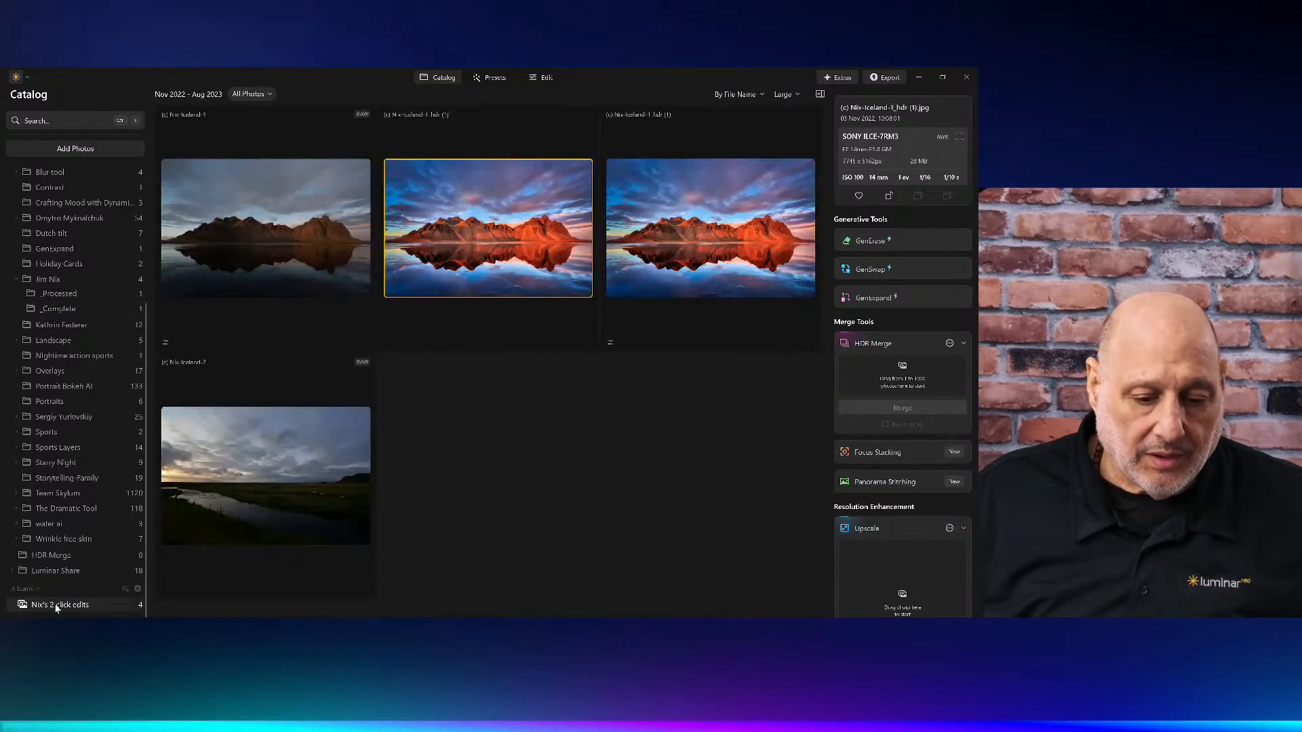
Step: Remove the TIFF HDR copy from the album and open the original Iceland-1 RAW full size
click(689, 226)
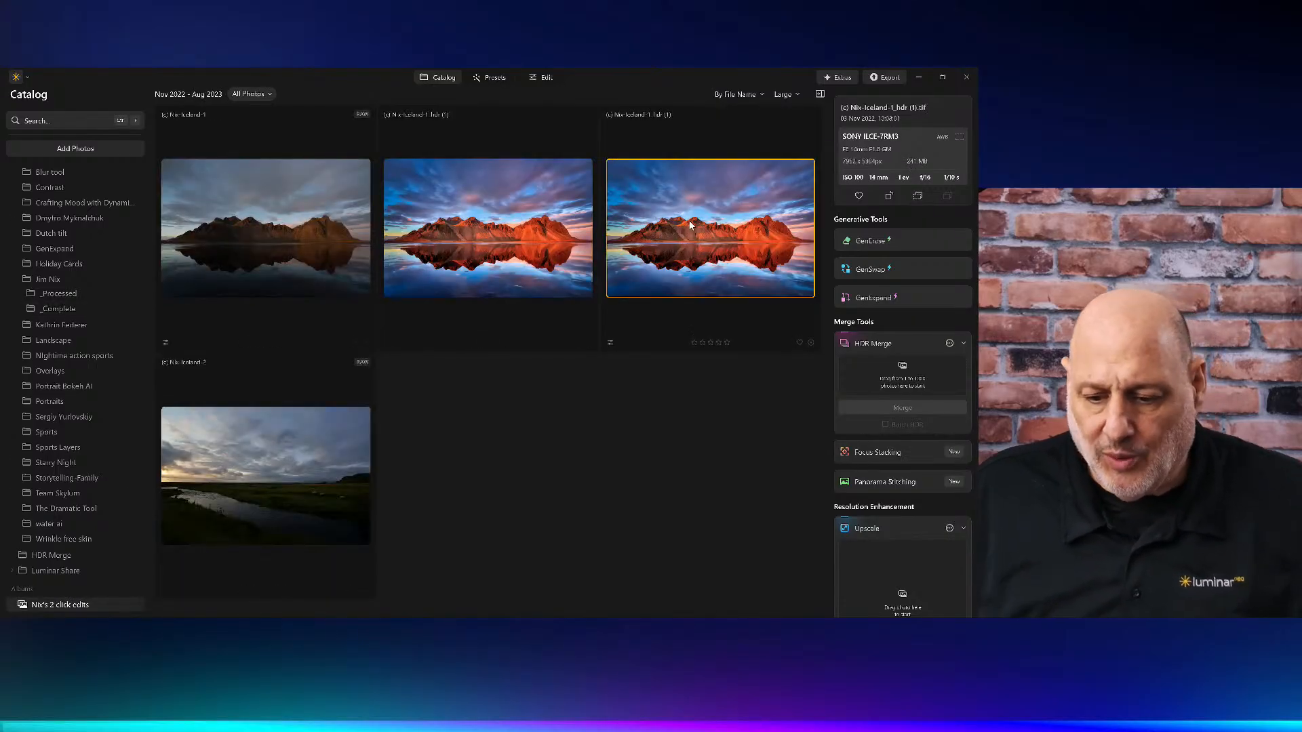
right_click(690, 222)
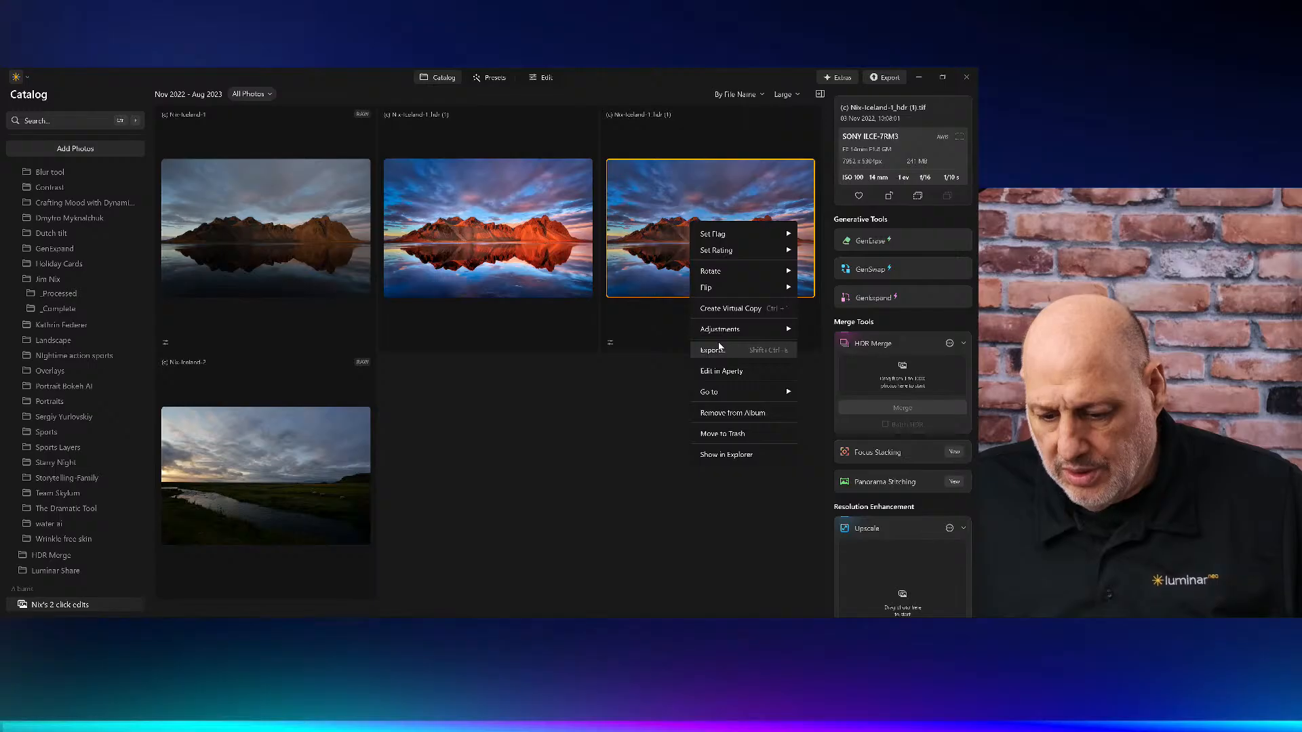
click(720, 435)
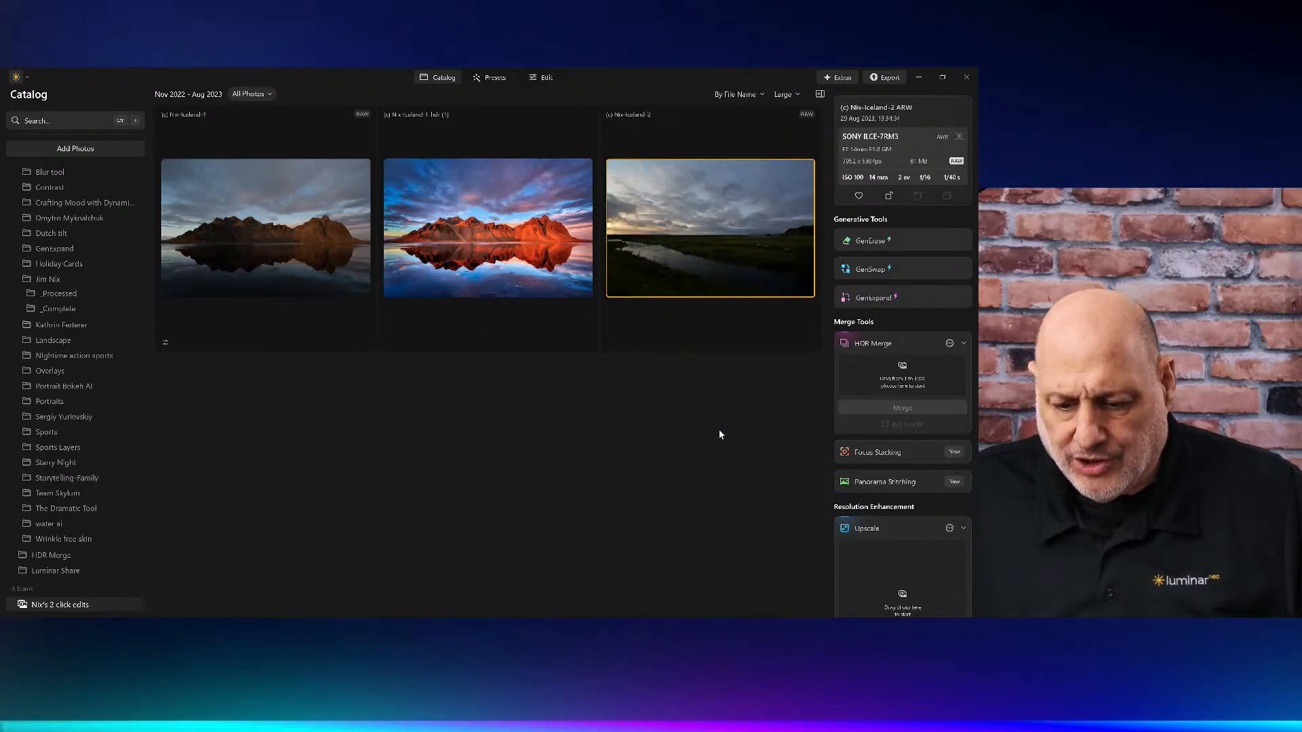
double_click(298, 230)
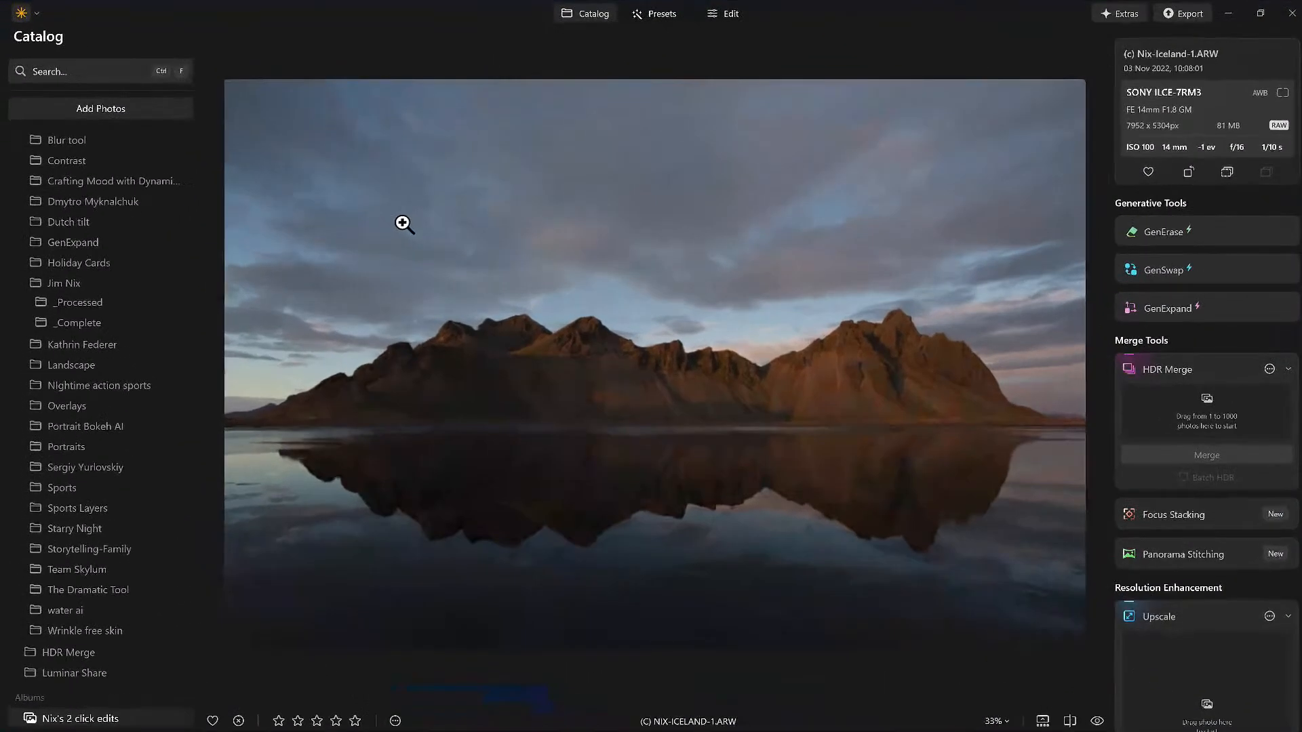
Step: Step to the exported Iceland HDR JPEG and bring it into the editing workspace
key(Right)
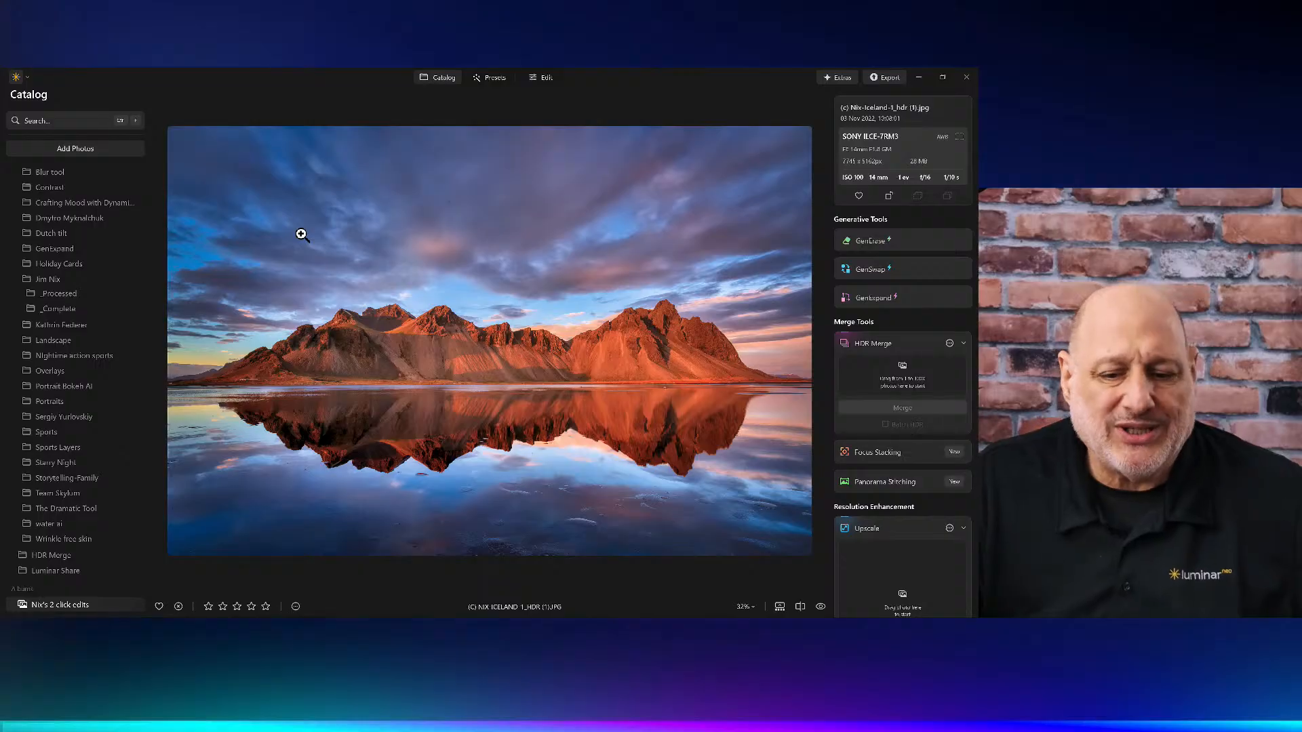
click(539, 81)
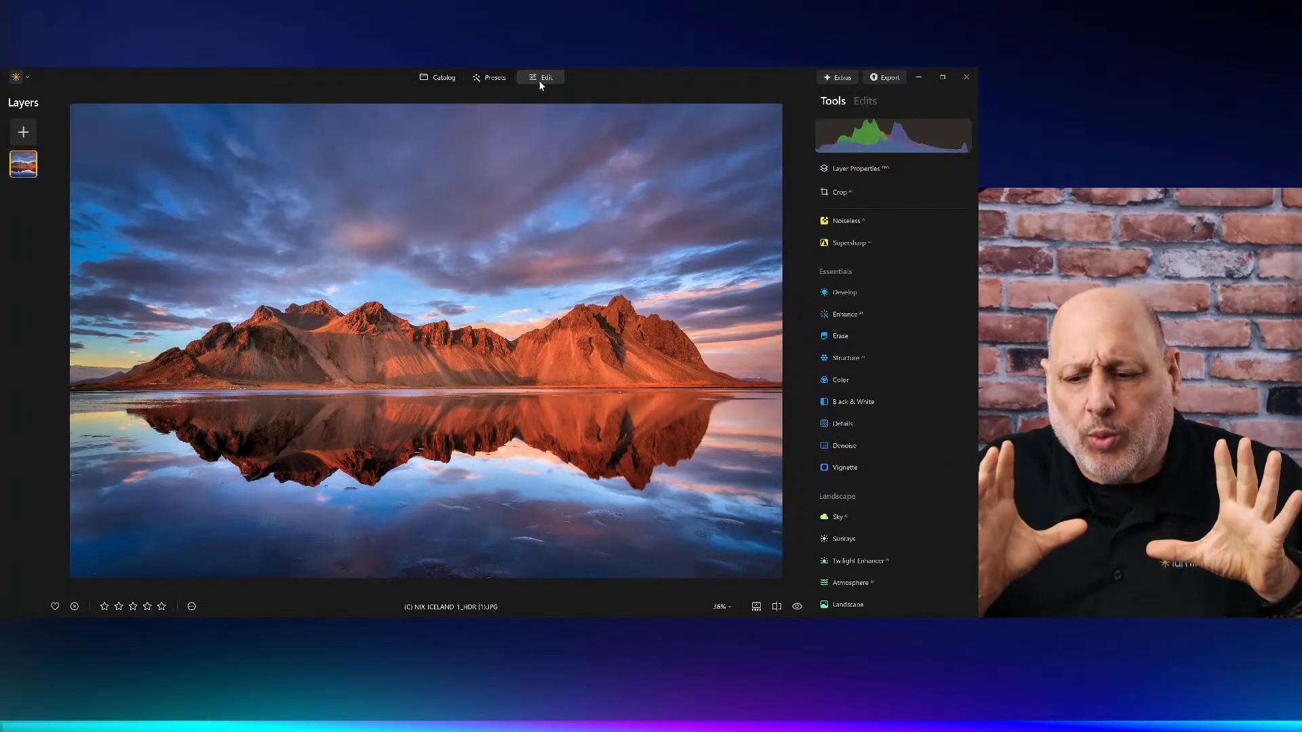
Step: Check the JPEG's Edits list is empty, then view it full size back in the catalog
click(867, 102)
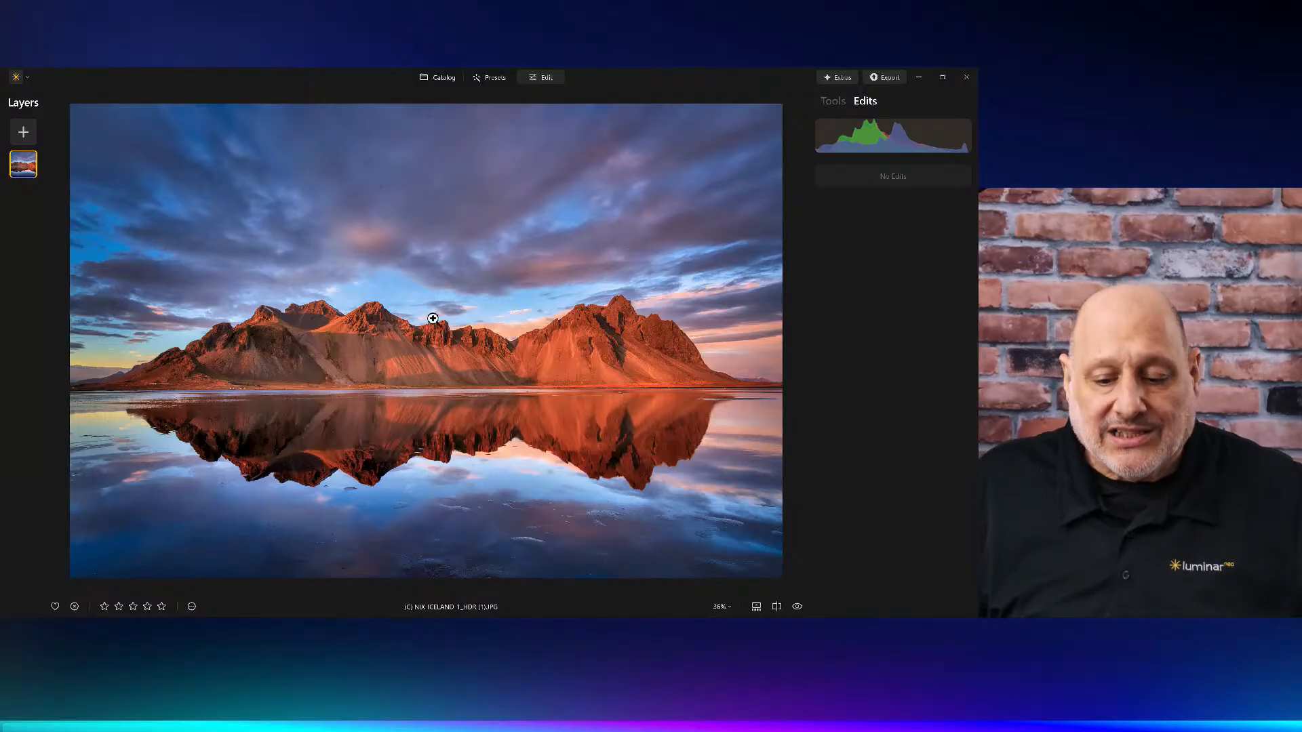
key(g)
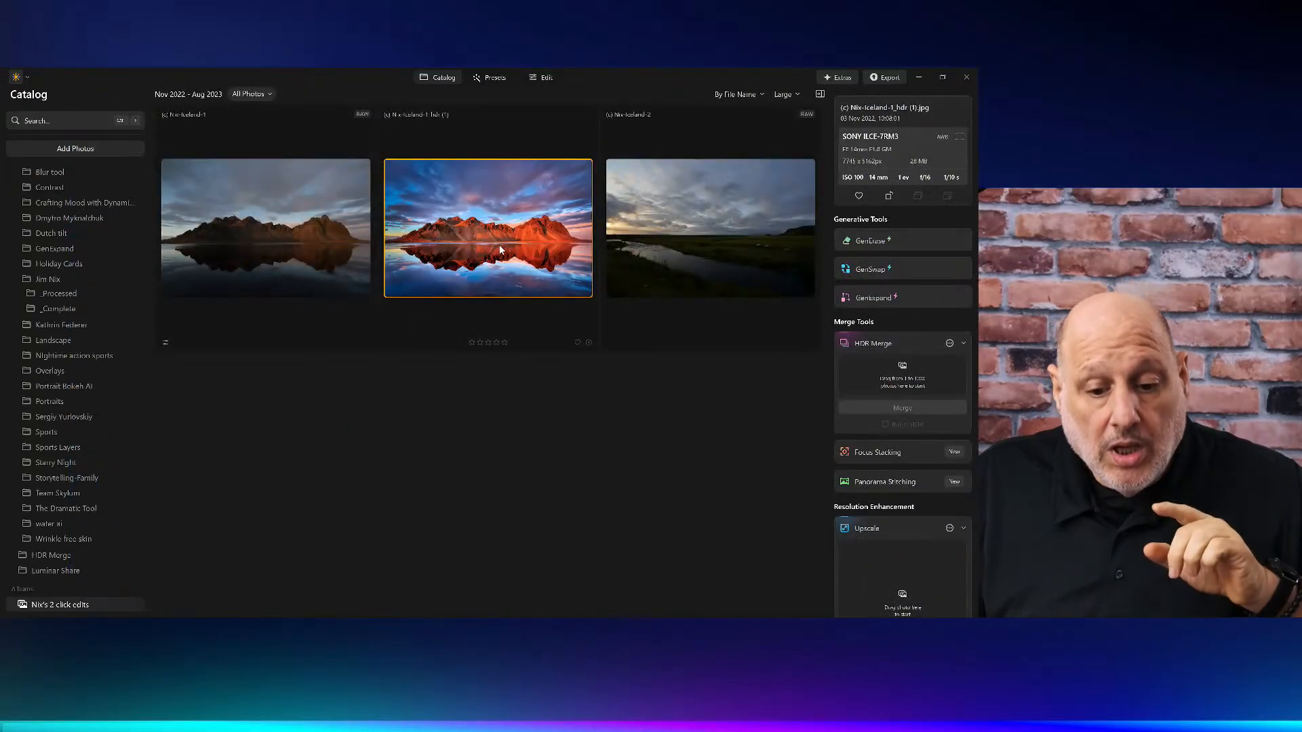
double_click(500, 245)
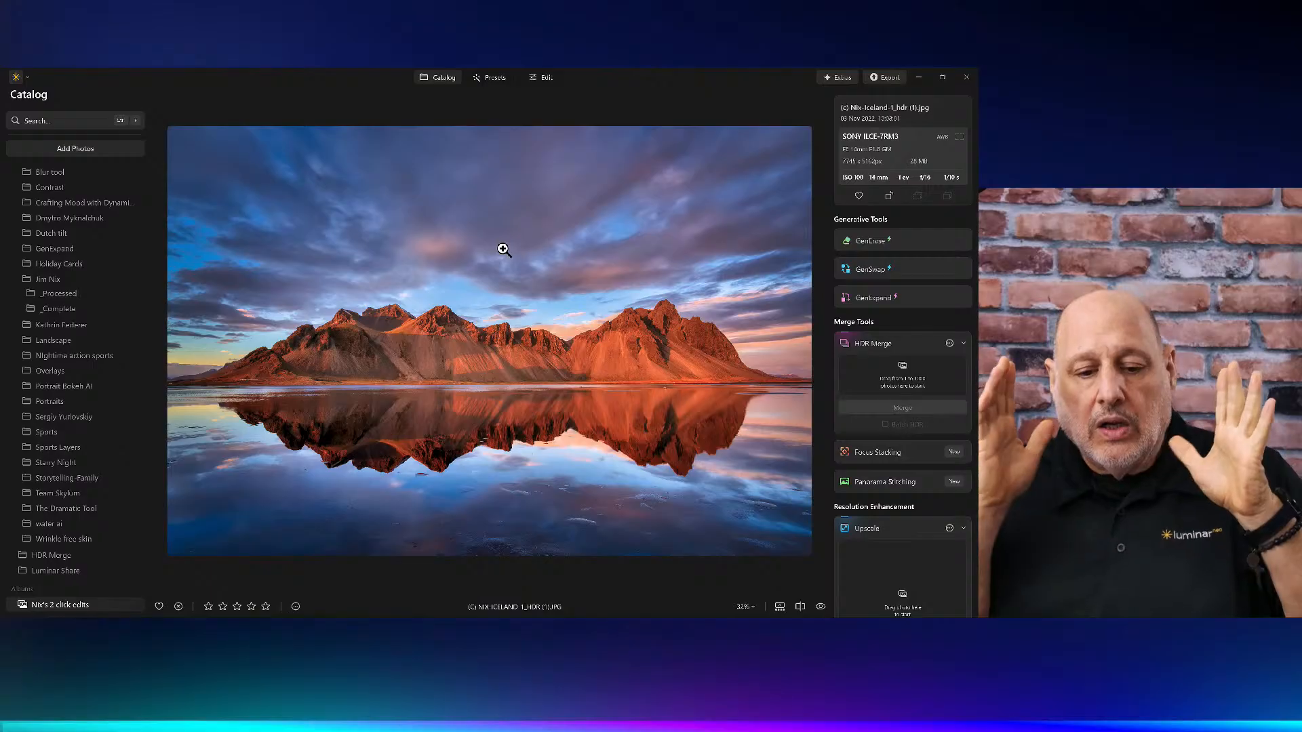